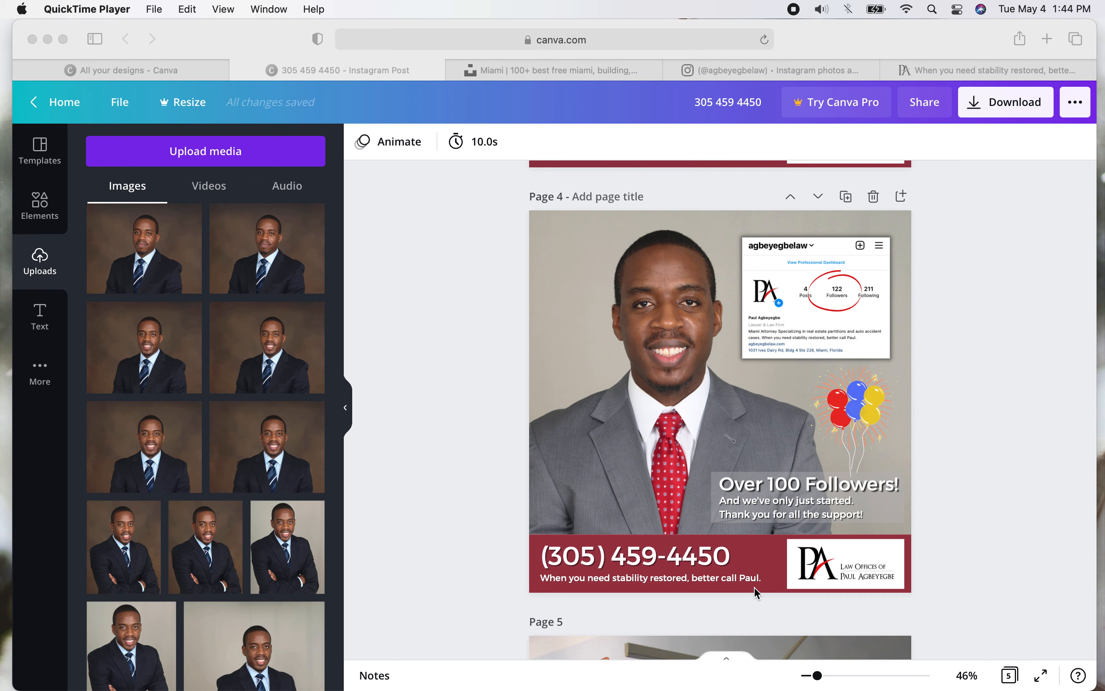
Add a blank page directly after page 4 of the Instagram post design.
left_click(902, 201)
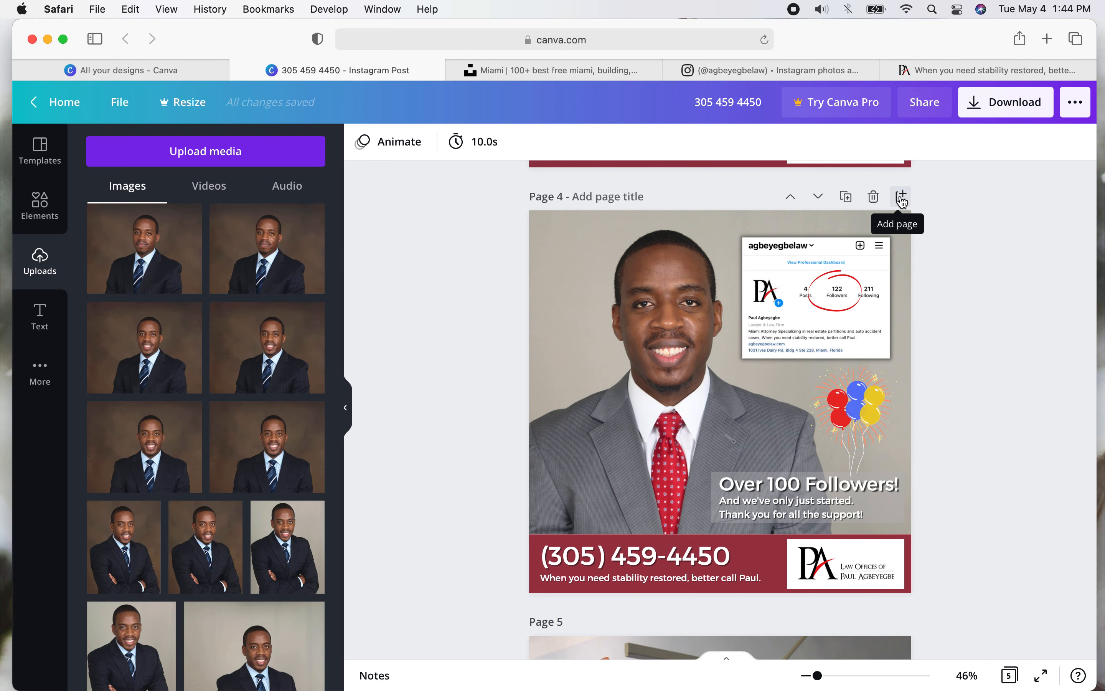
left_click(901, 199)
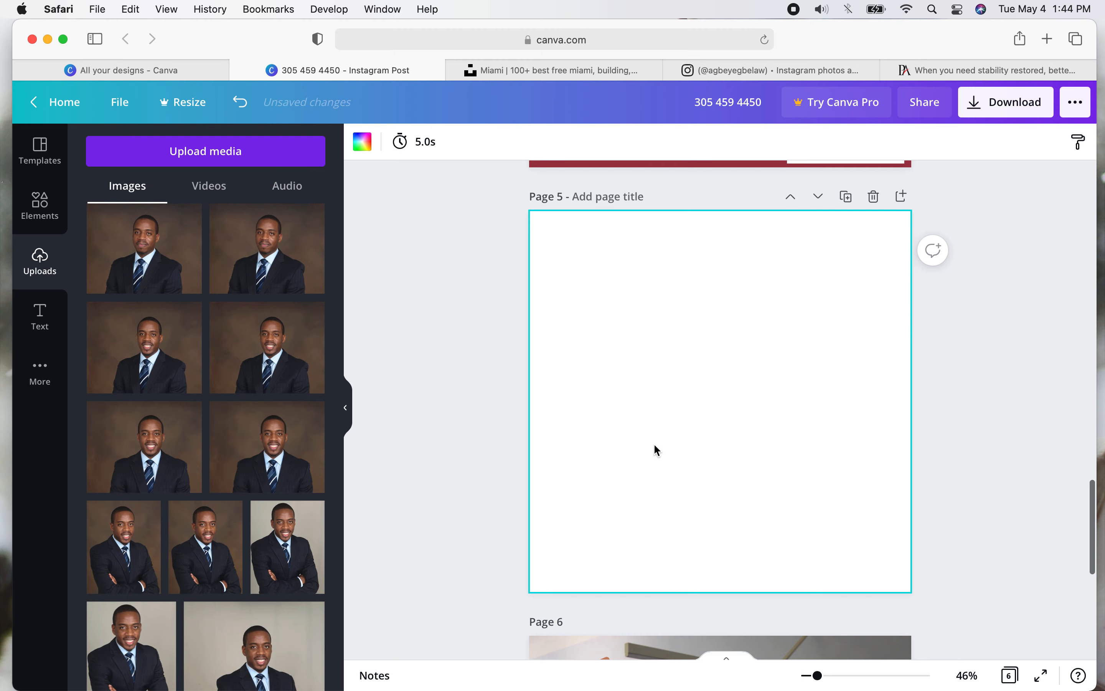
Switch to Unsplash and look through the Miami photo results for a picture suited to the new post.
left_click(573, 72)
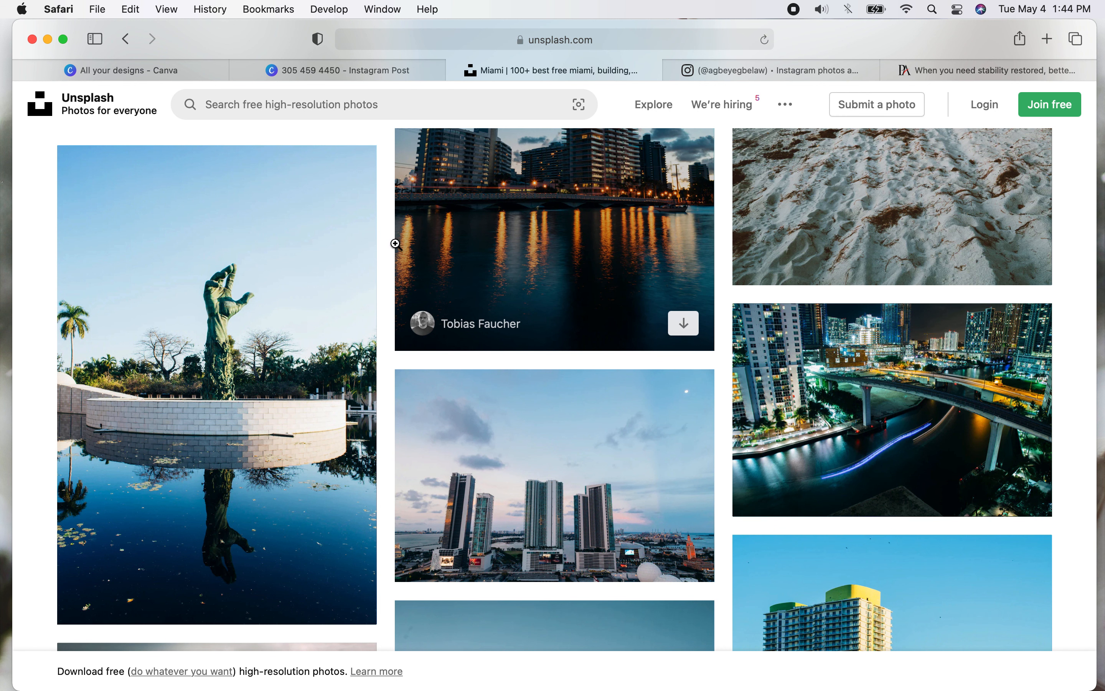
scroll(386, 263, "down", 5)
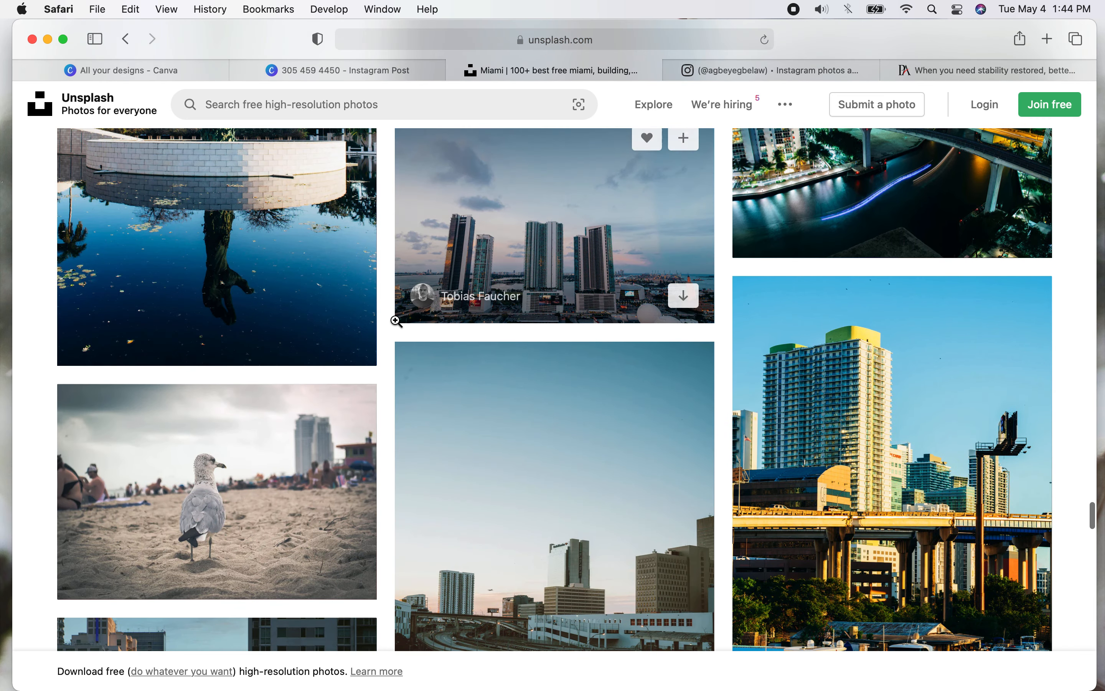
scroll(388, 331, "down", 5)
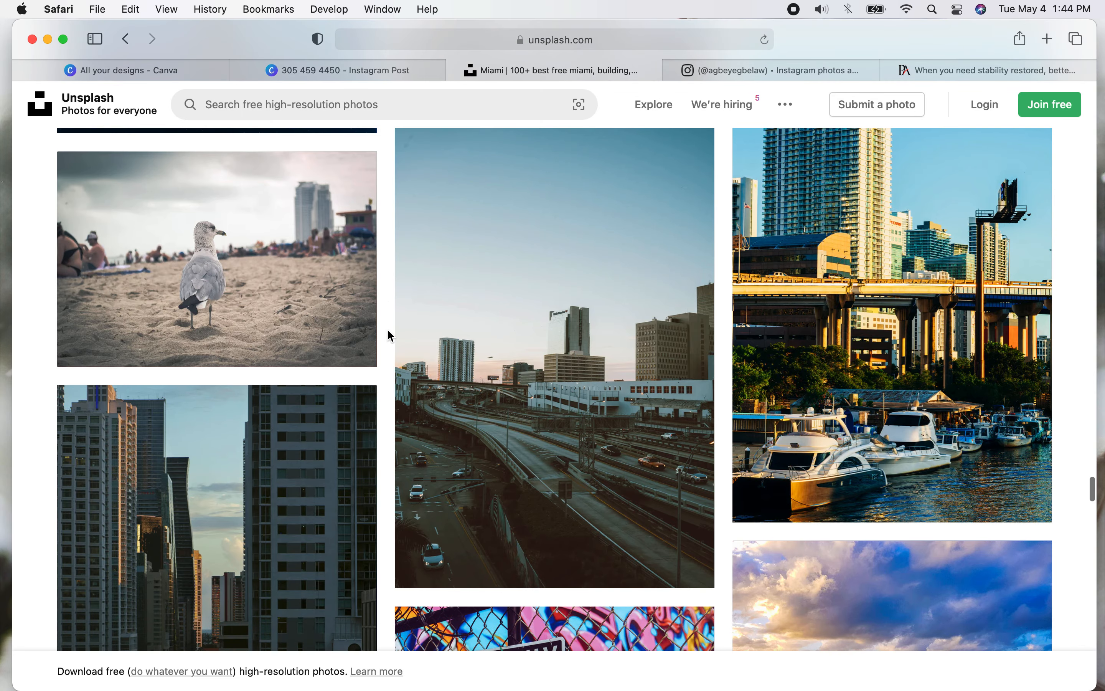
scroll(389, 335, "down", 7)
scroll(389, 336, "down", 15)
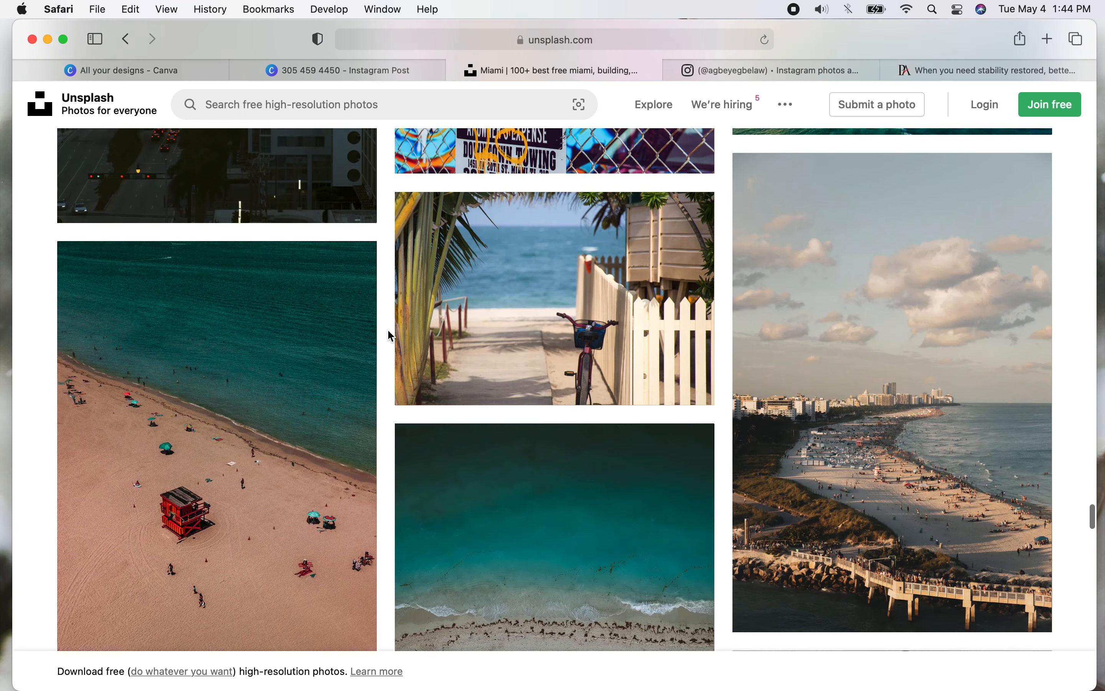
scroll(389, 336, "down", 5)
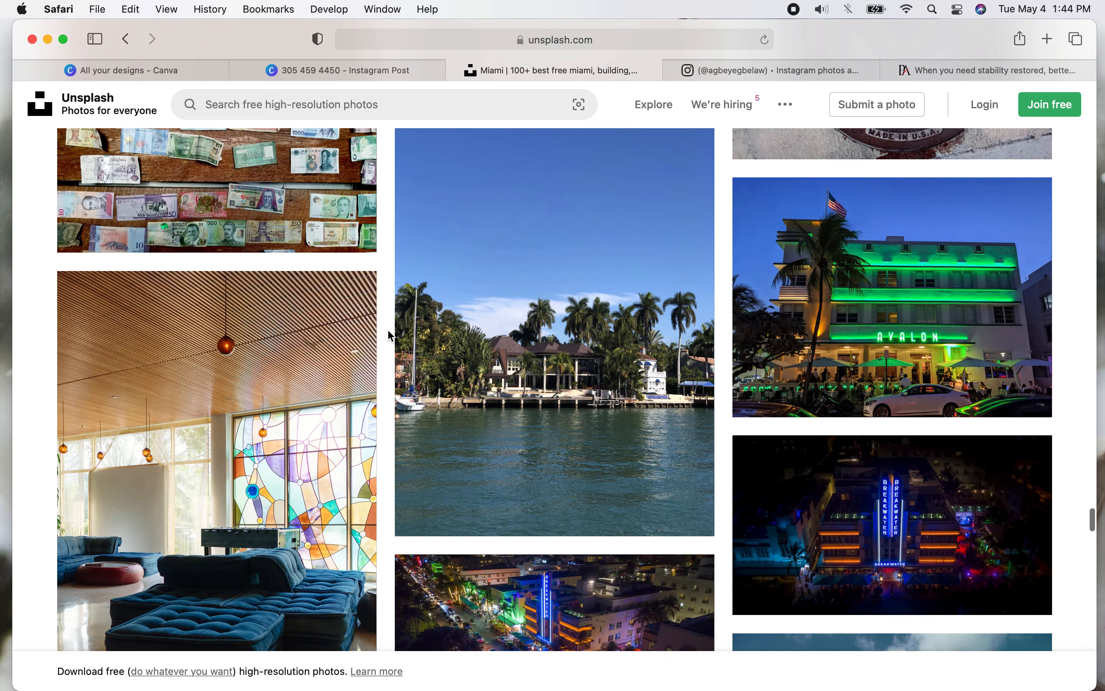
scroll(389, 336, "down", 5)
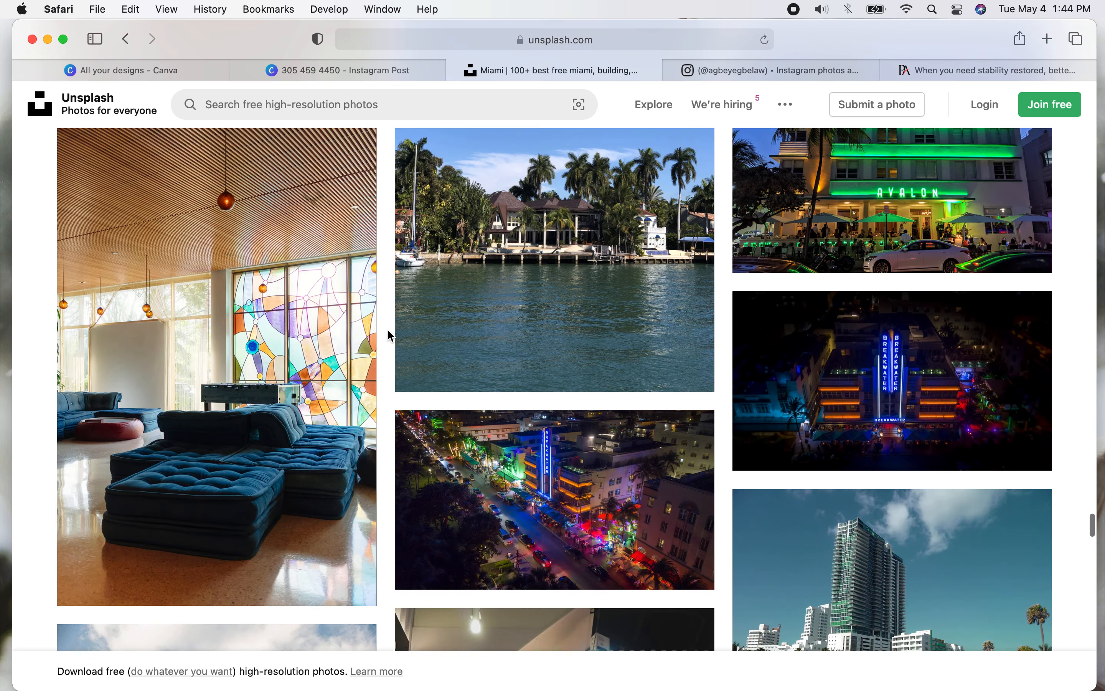
scroll(389, 336, "down", 8)
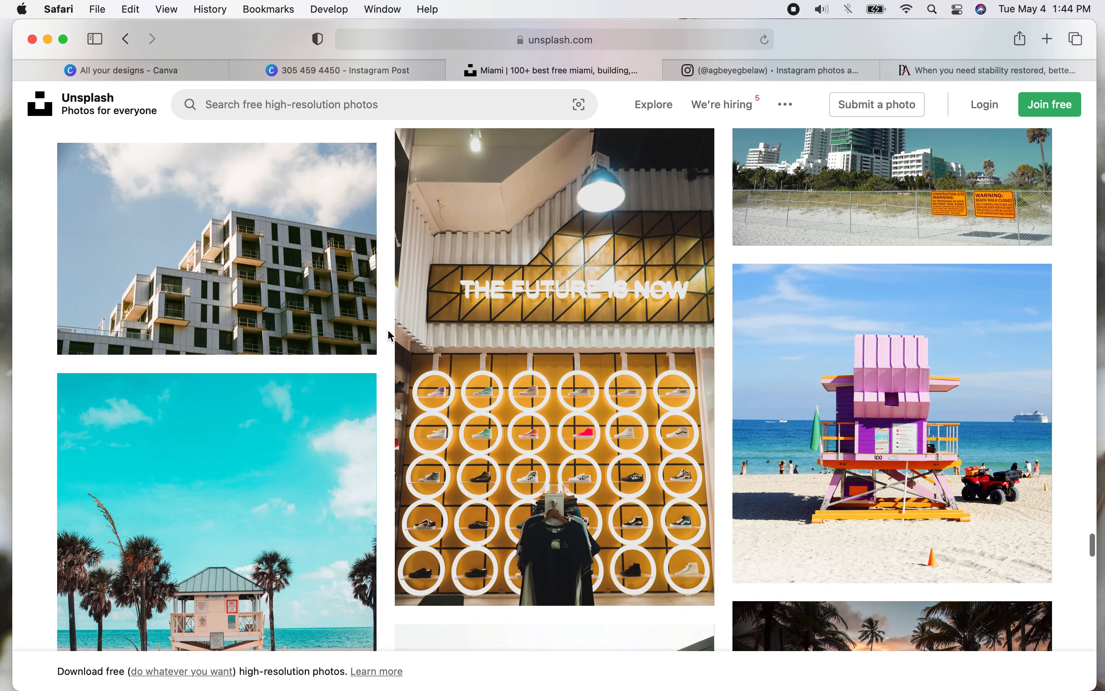
scroll(389, 336, "down", 8)
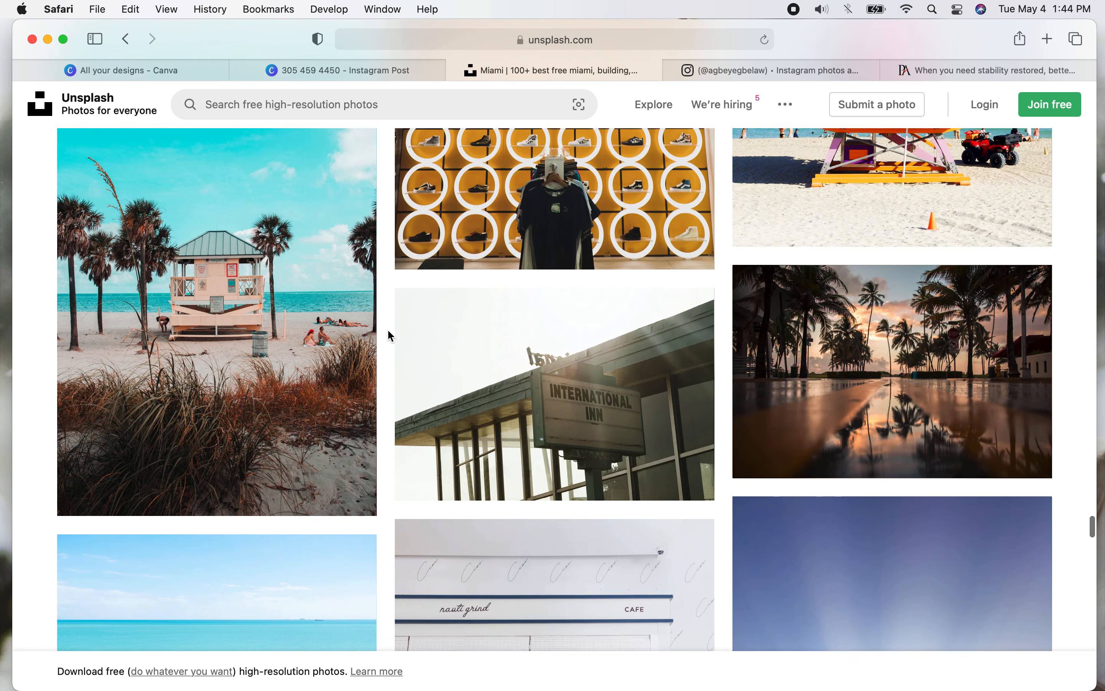
scroll(389, 336, "down", 8)
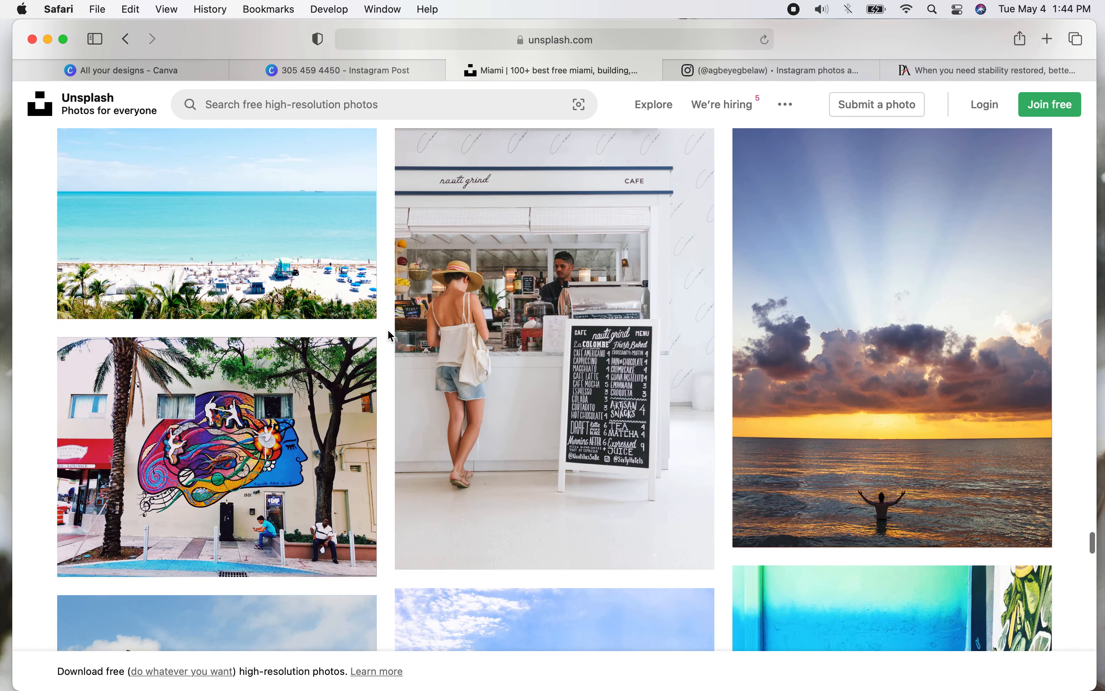
scroll(389, 336, "down", 9)
scroll(390, 336, "down", 8)
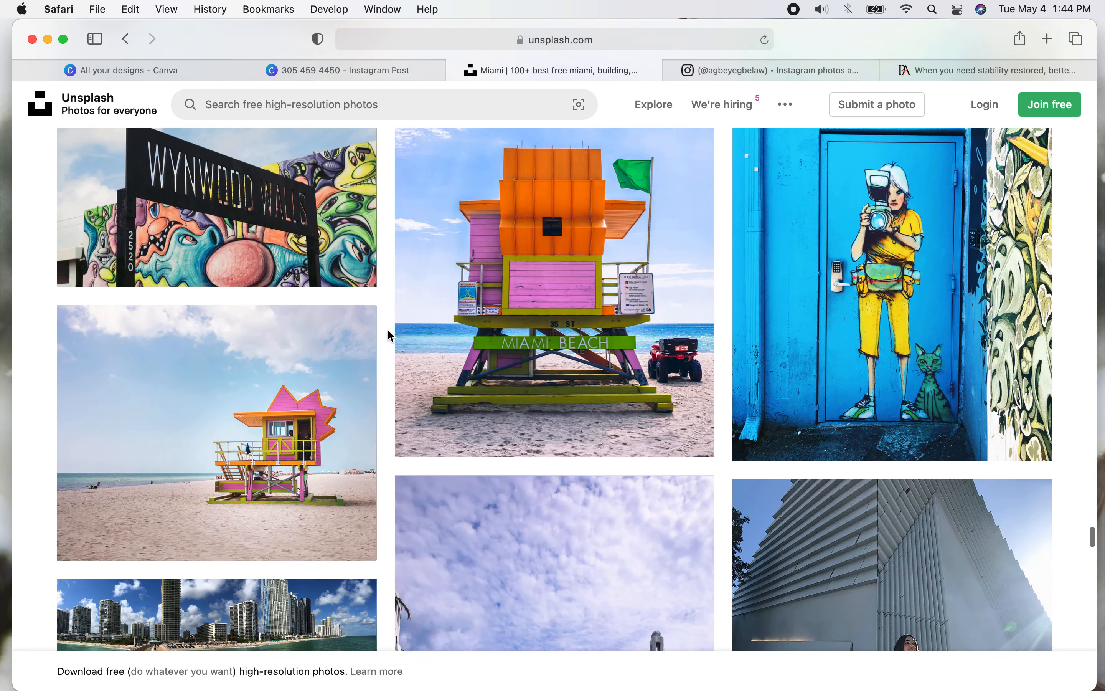
Search Unsplash for "house" photos.
left_click(331, 104)
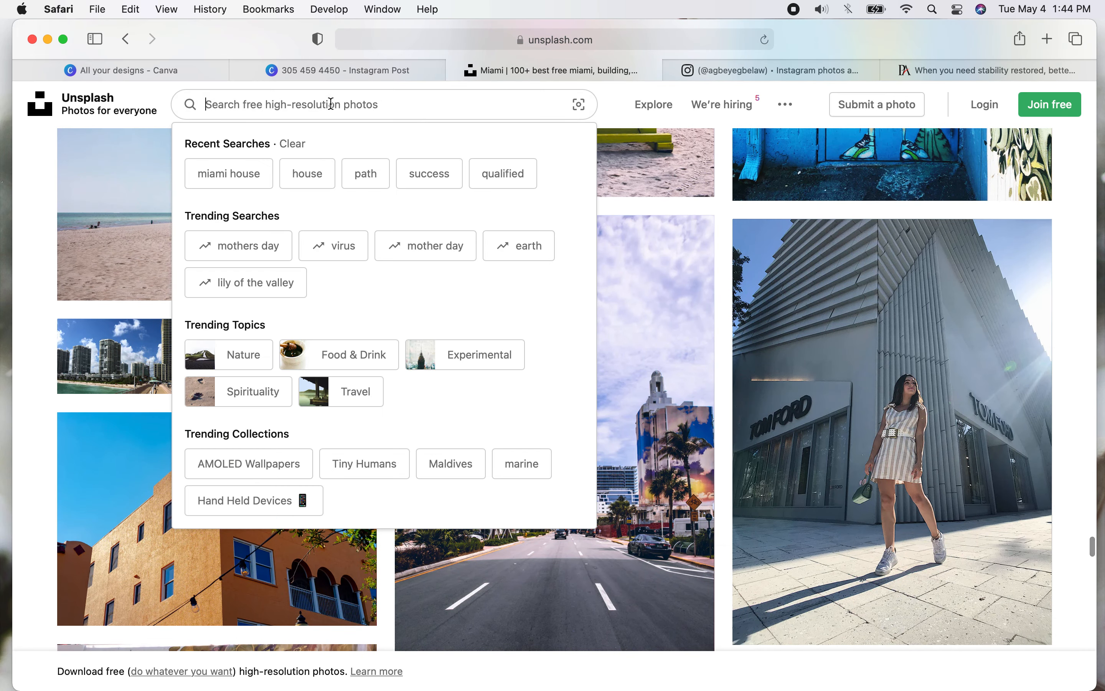
type("house")
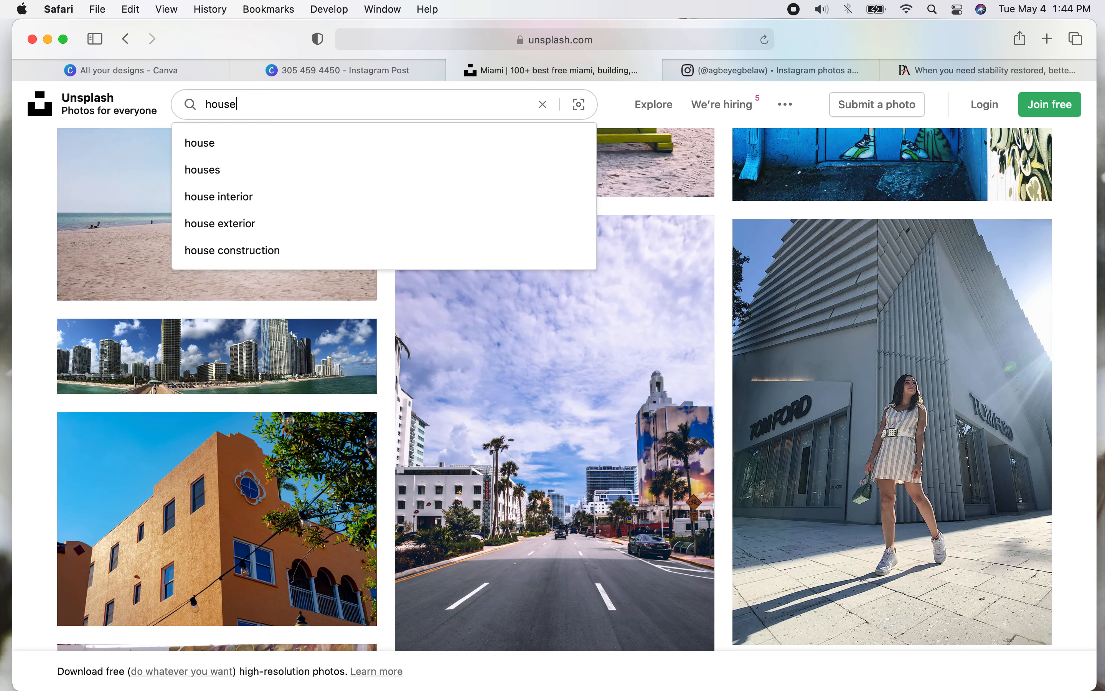
key("Return")
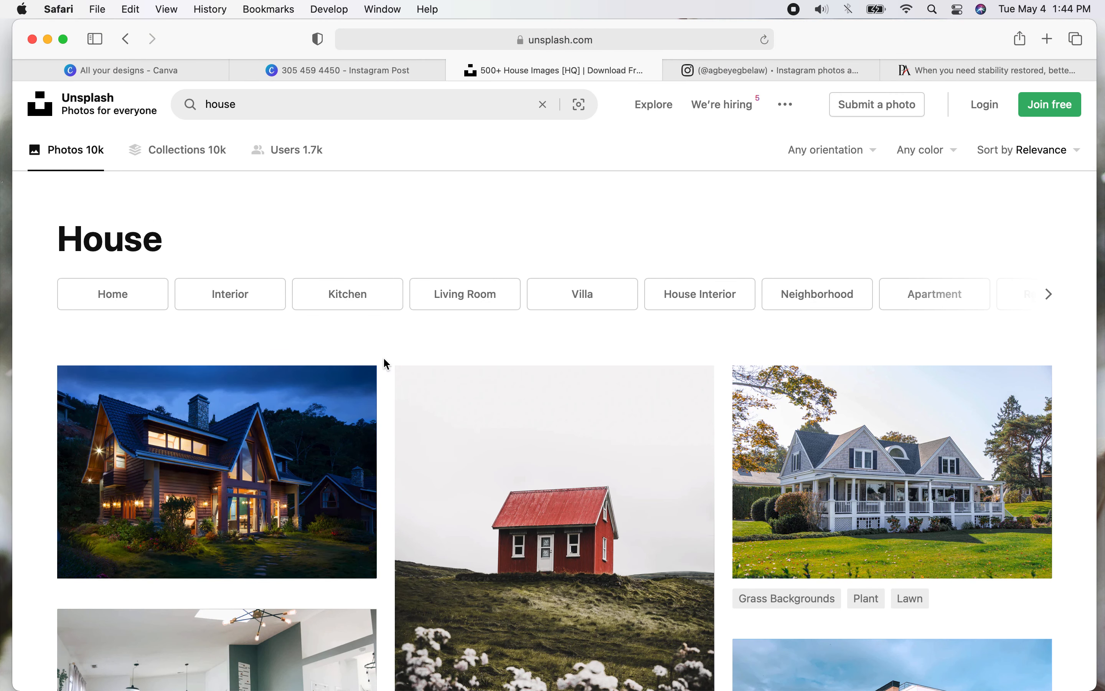
Download the photo of the modern brick-and-white two-storey house with a pool and dismiss the attribution message.
scroll(383, 357, "down", 5)
scroll(383, 357, "down", 5)
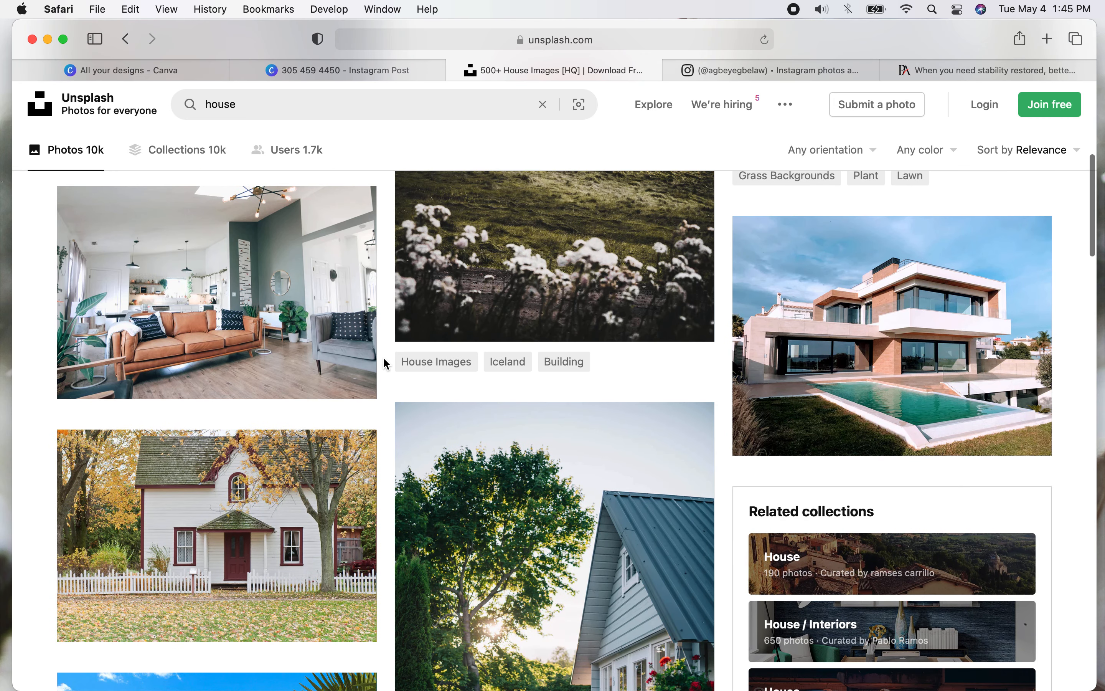
scroll(383, 357, "down", 1)
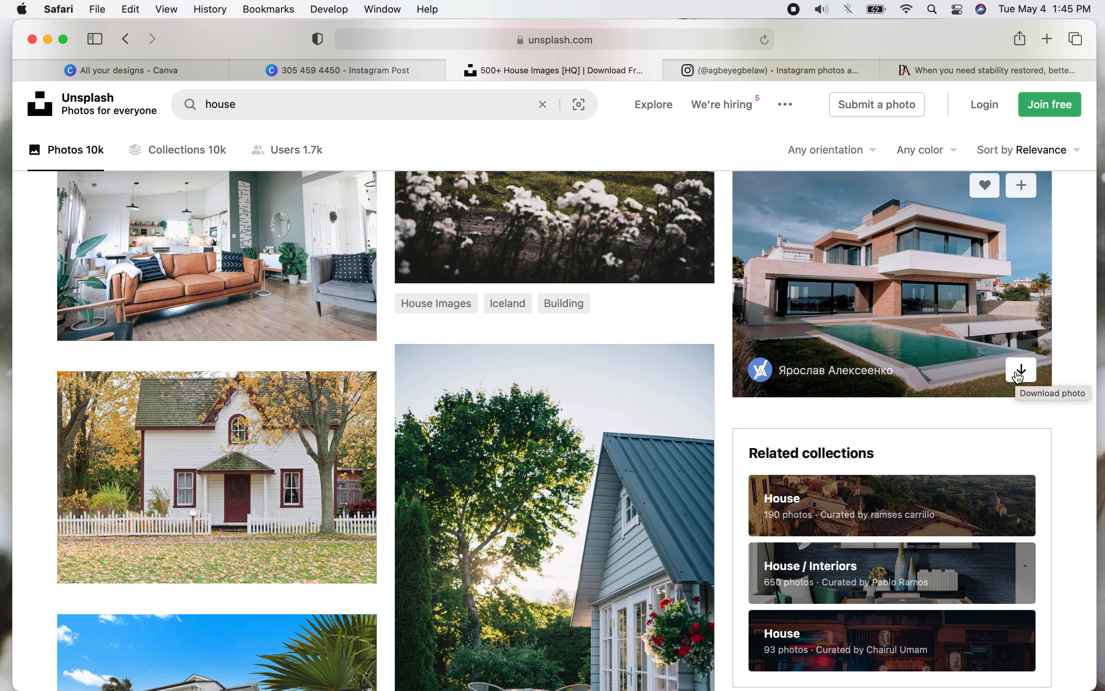
left_click(1019, 375)
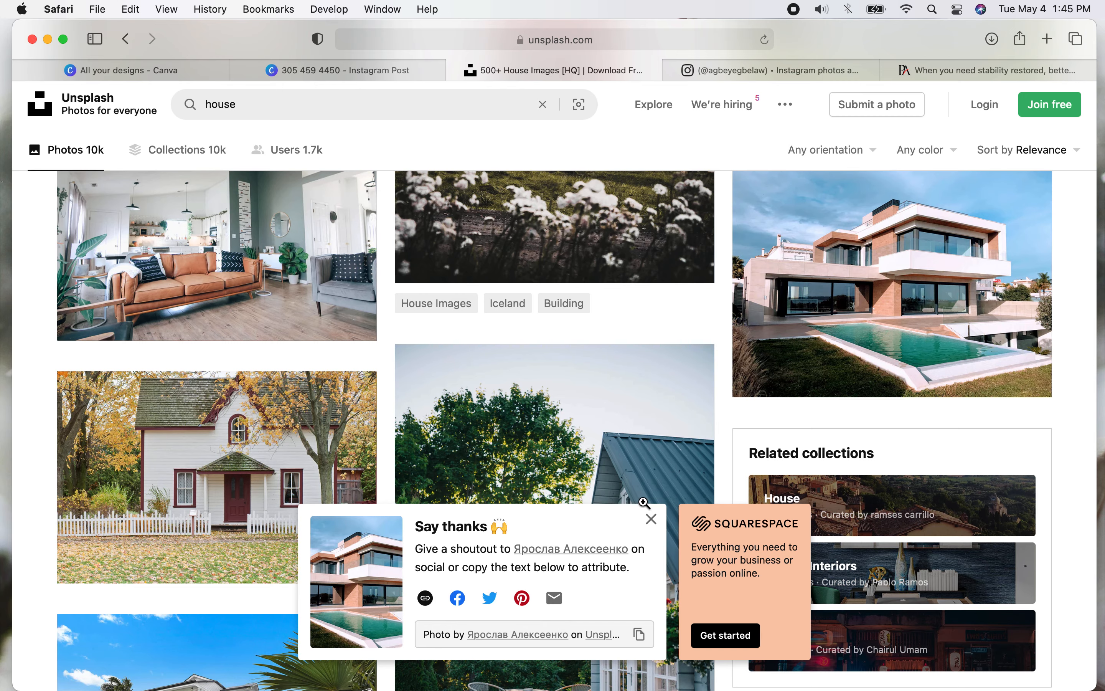
left_click(650, 520)
Download the photo of the white and grey concrete house with a pool and a leafy shrub in the foreground.
scroll(377, 370, "down", 10)
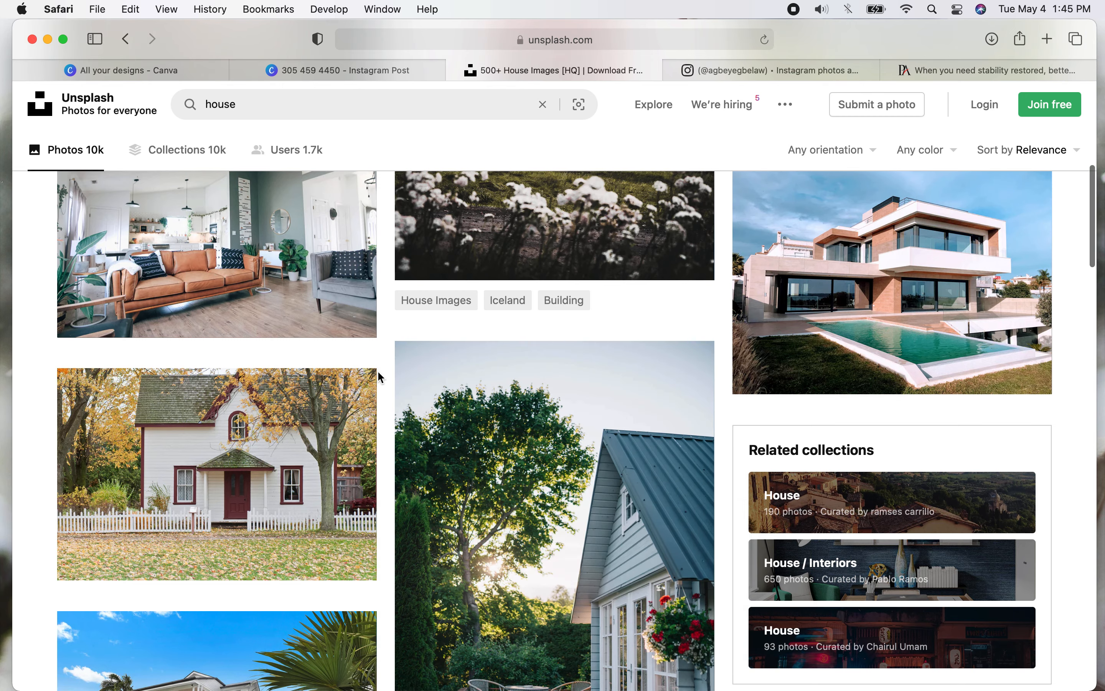
scroll(378, 372, "down", 1)
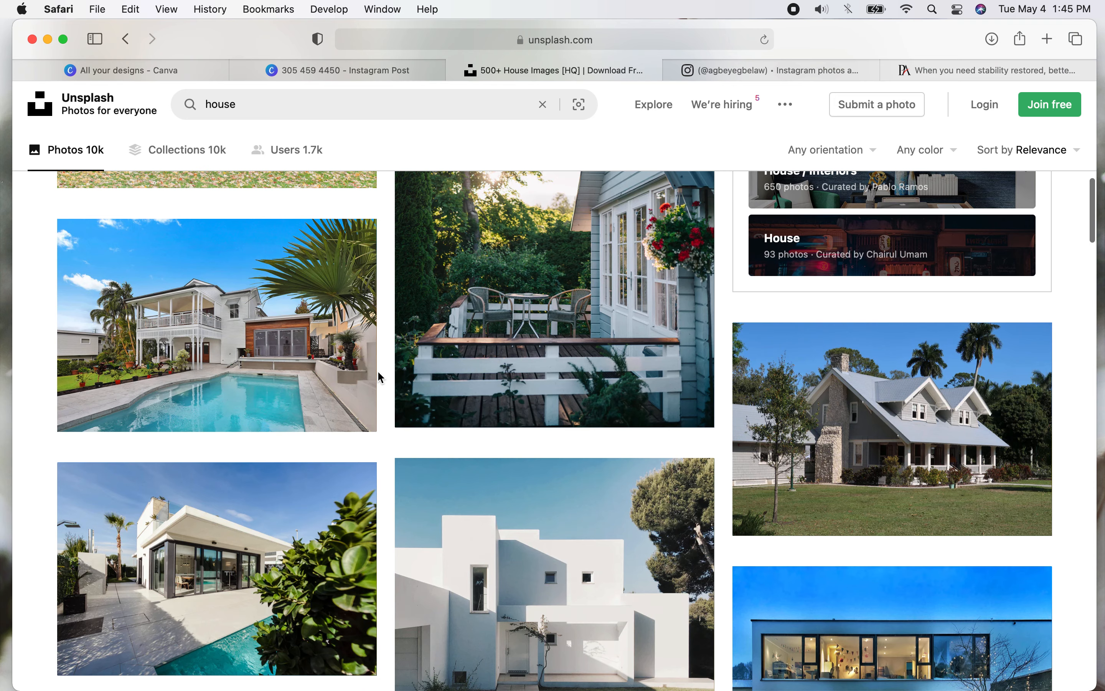
scroll(377, 370, "down", 5)
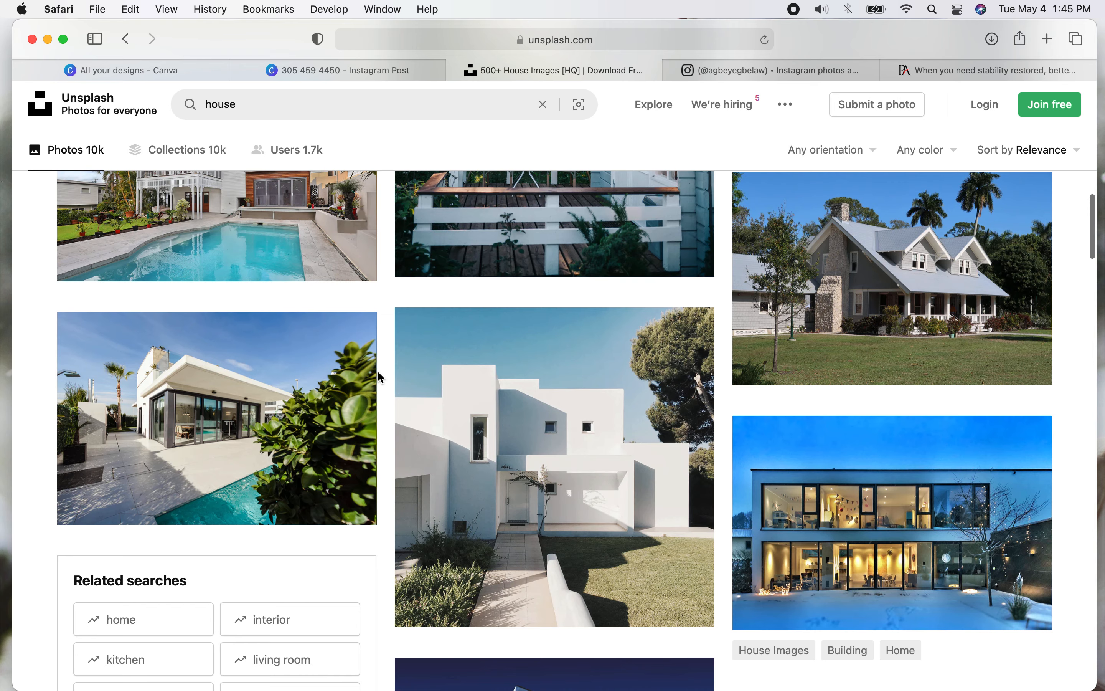
scroll(377, 370, "down", 3)
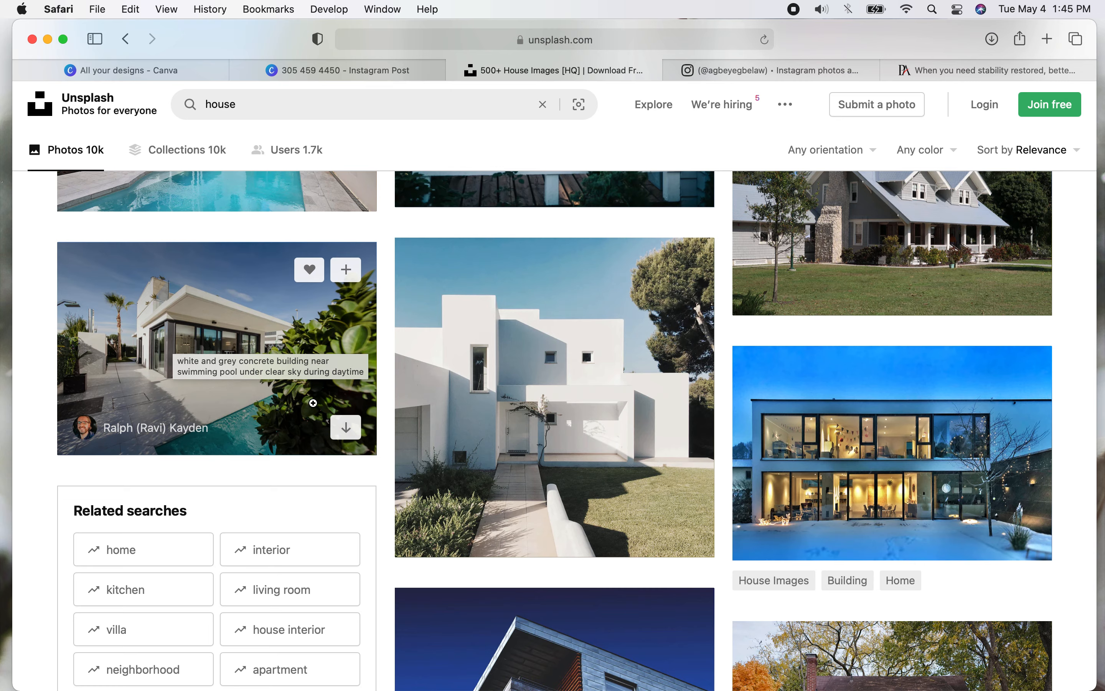
left_click(348, 432)
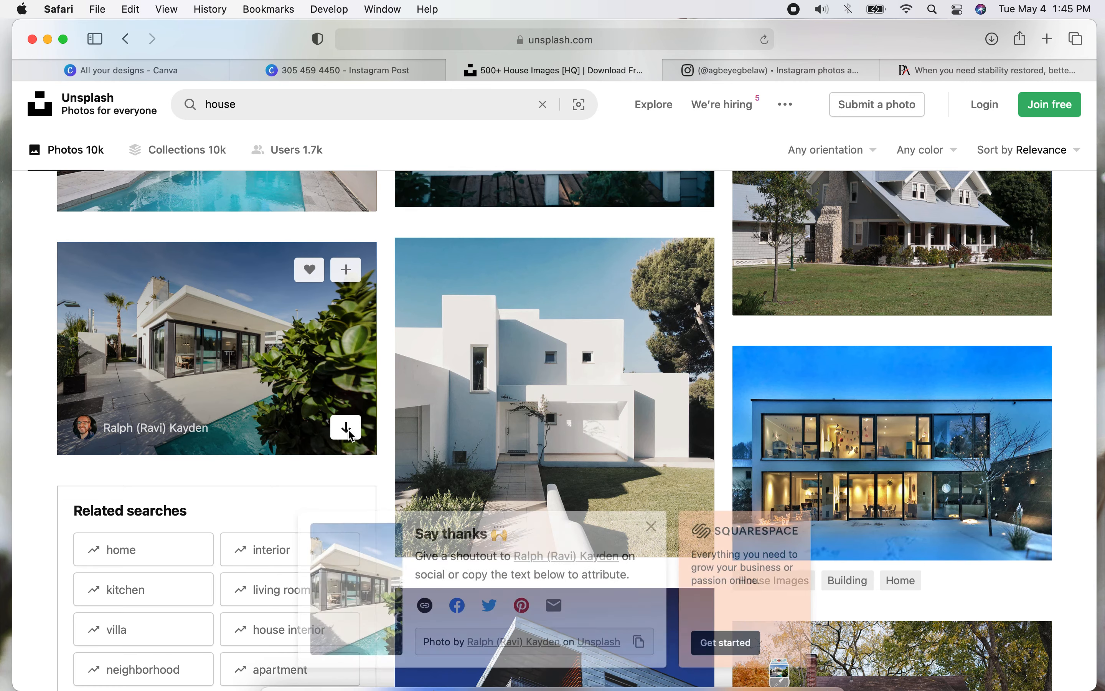
Examine the law firm's website home page, including its car accident and real estate images and the attorney section.
left_click(990, 69)
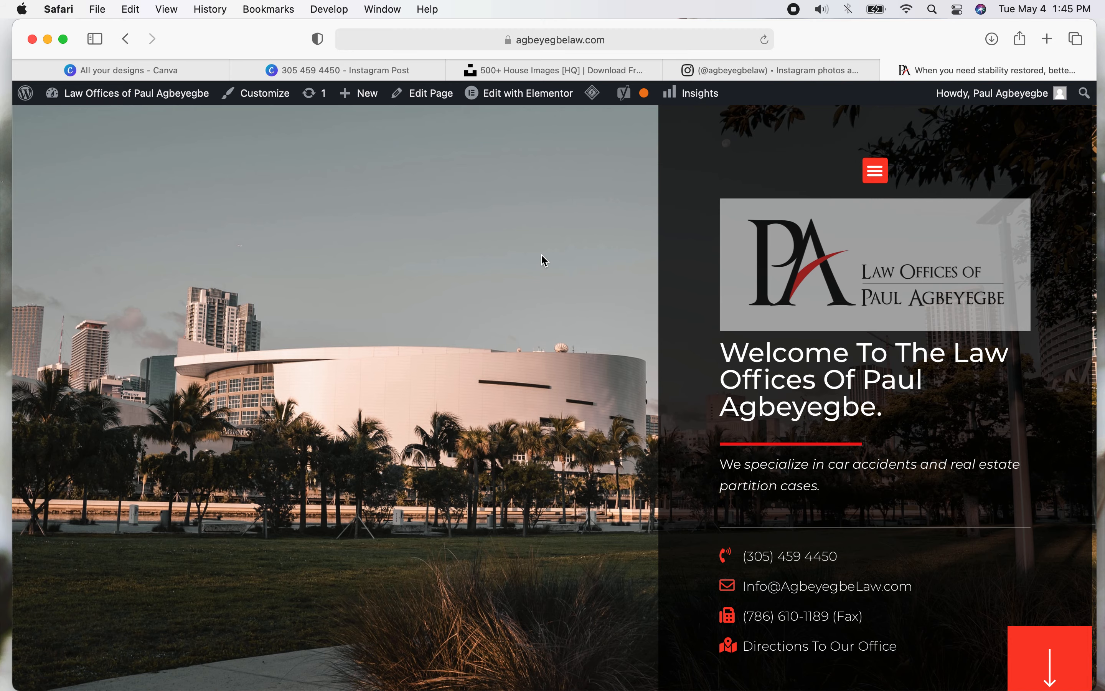
scroll(541, 254, "down", 6)
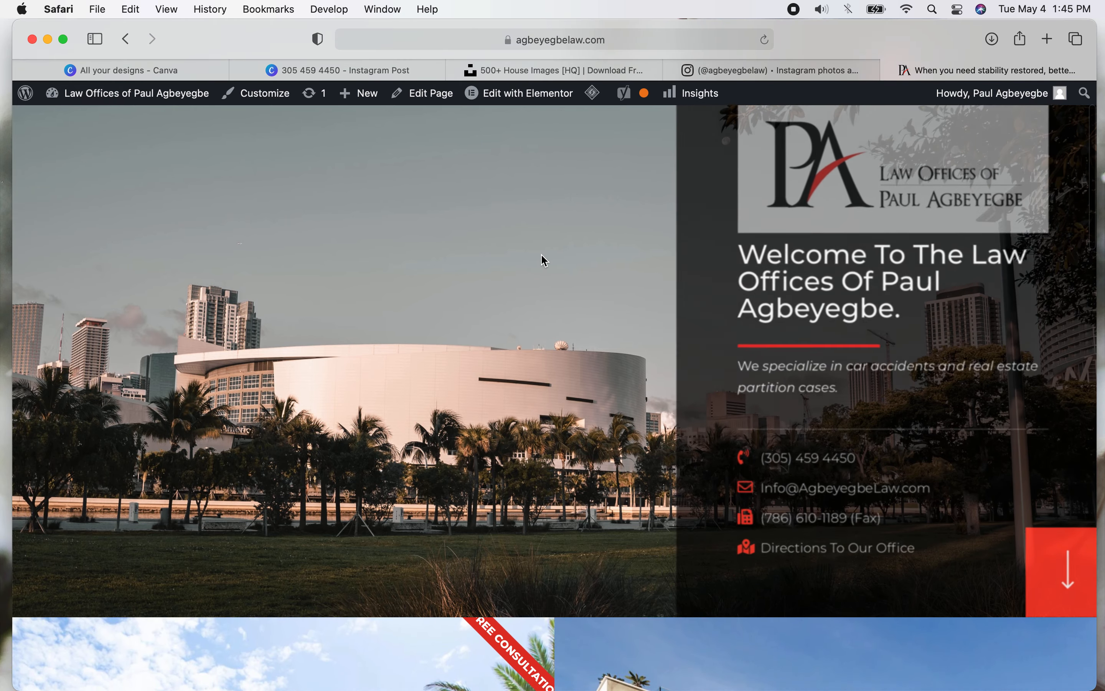
scroll(541, 254, "down", 7)
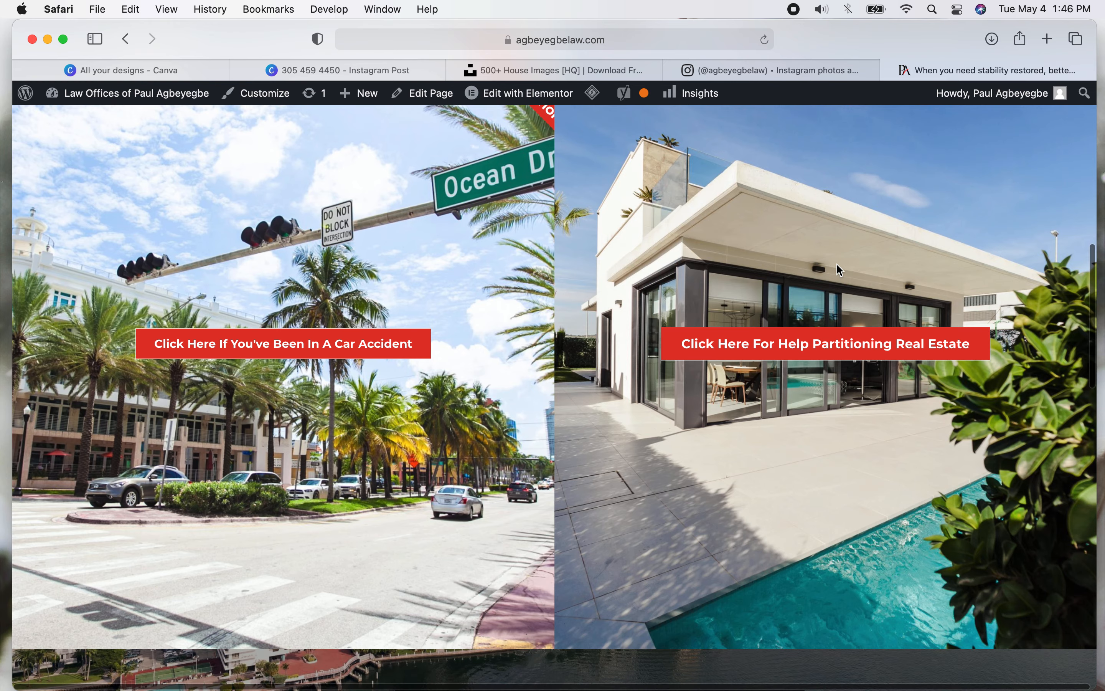
scroll(838, 271, "down", 6)
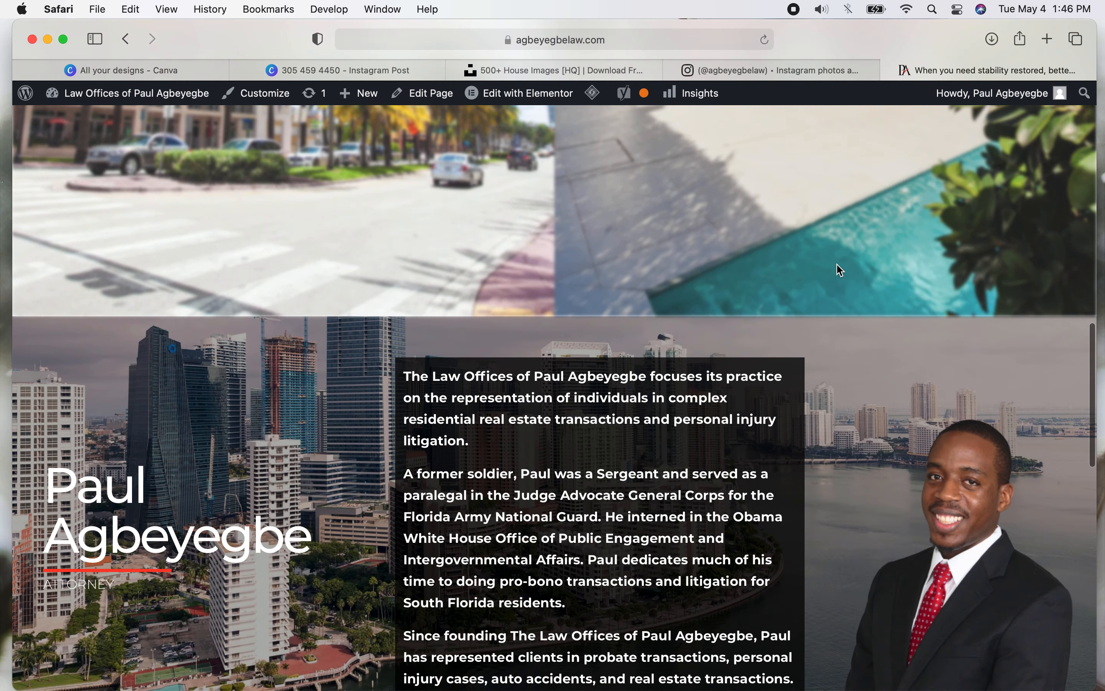
scroll(840, 270, "up", 10)
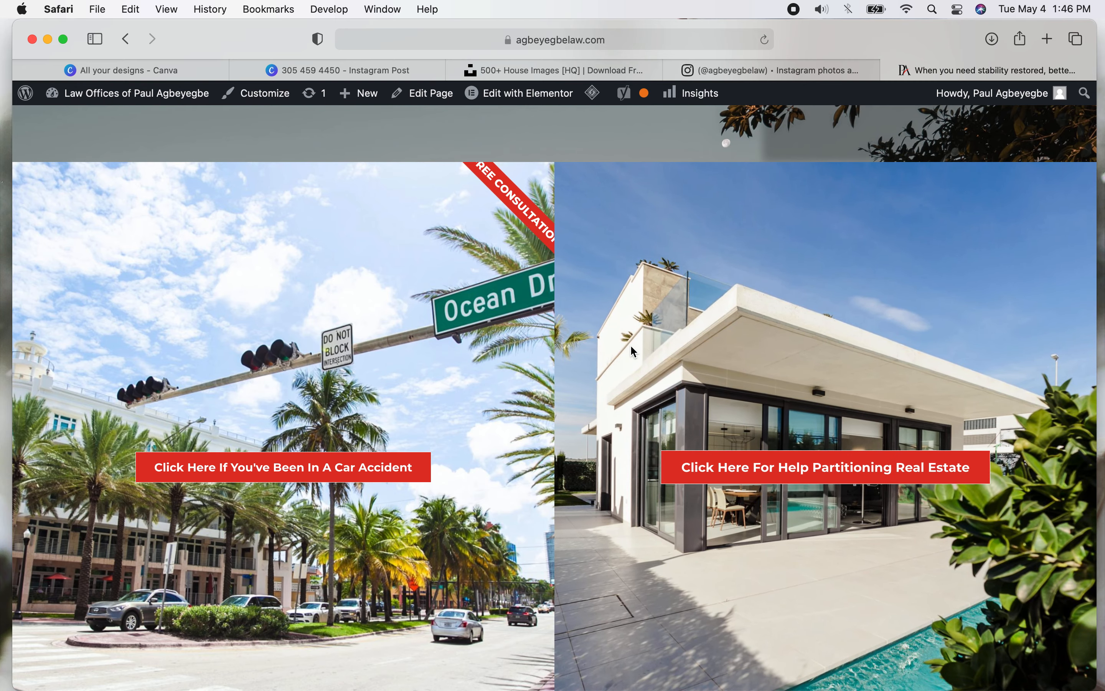
scroll(630, 345, "down", 2)
scroll(632, 347, "down", 4)
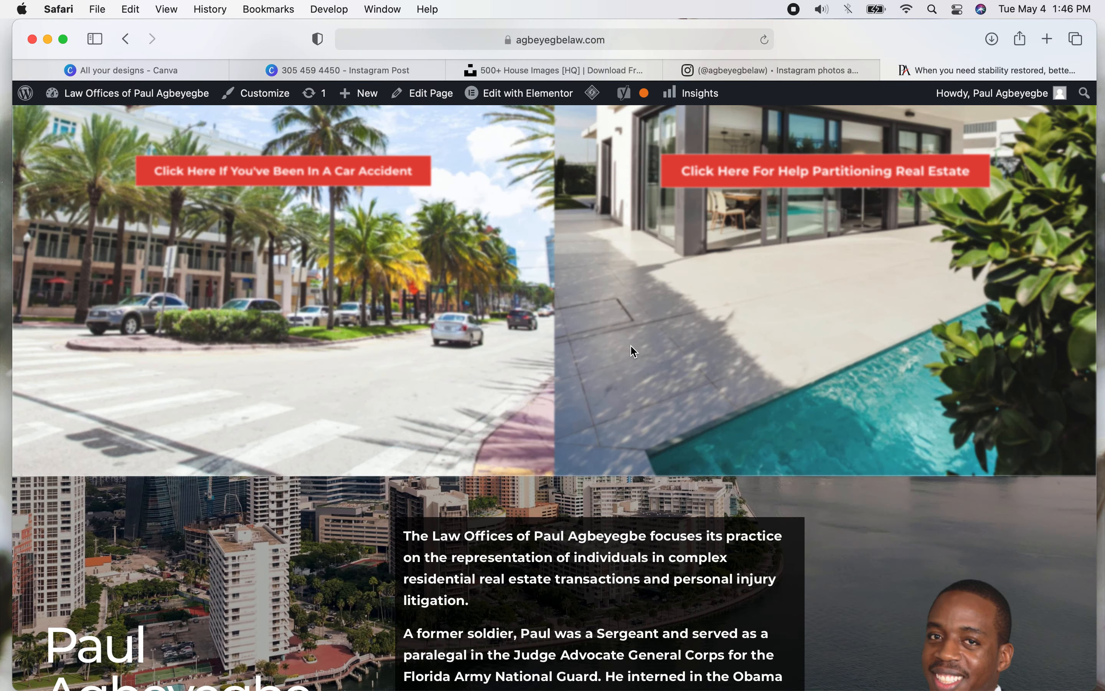
scroll(632, 348, "down", 8)
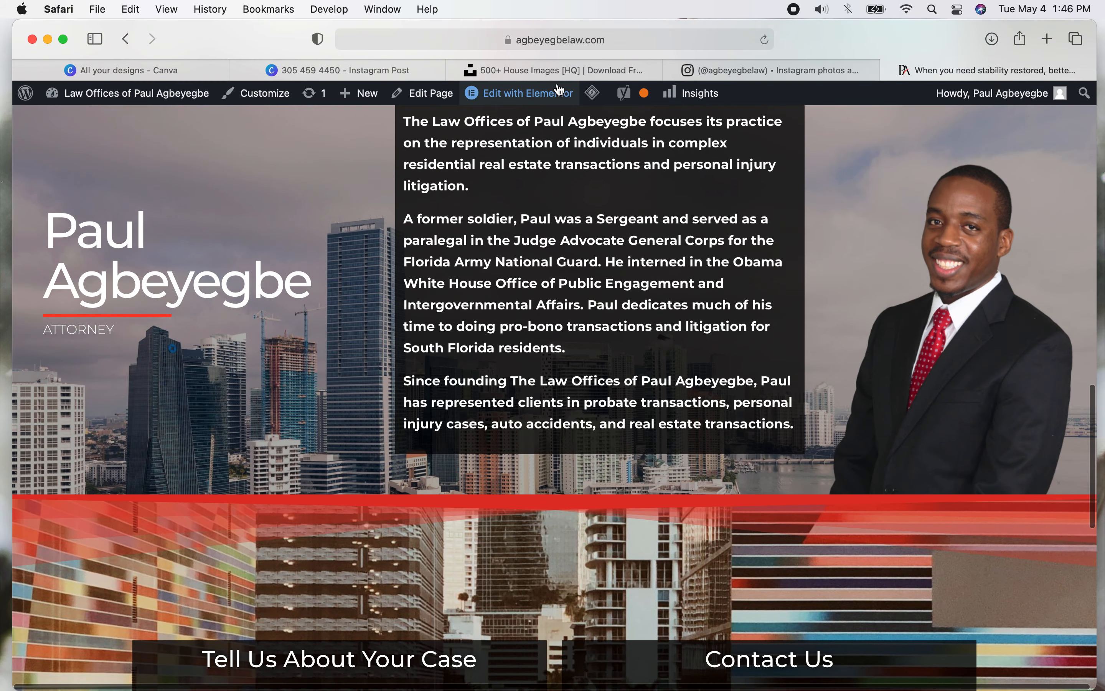
Return to the Canva design and upload the two downloaded house photos from the Downloads folder.
left_click(543, 72)
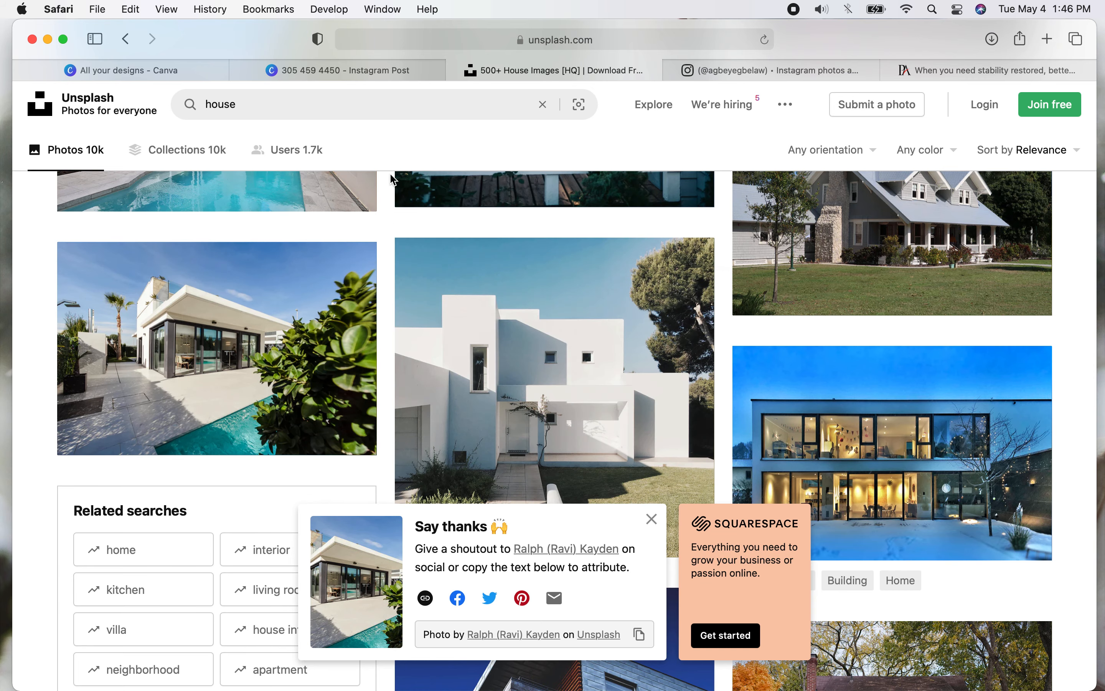
left_click(354, 72)
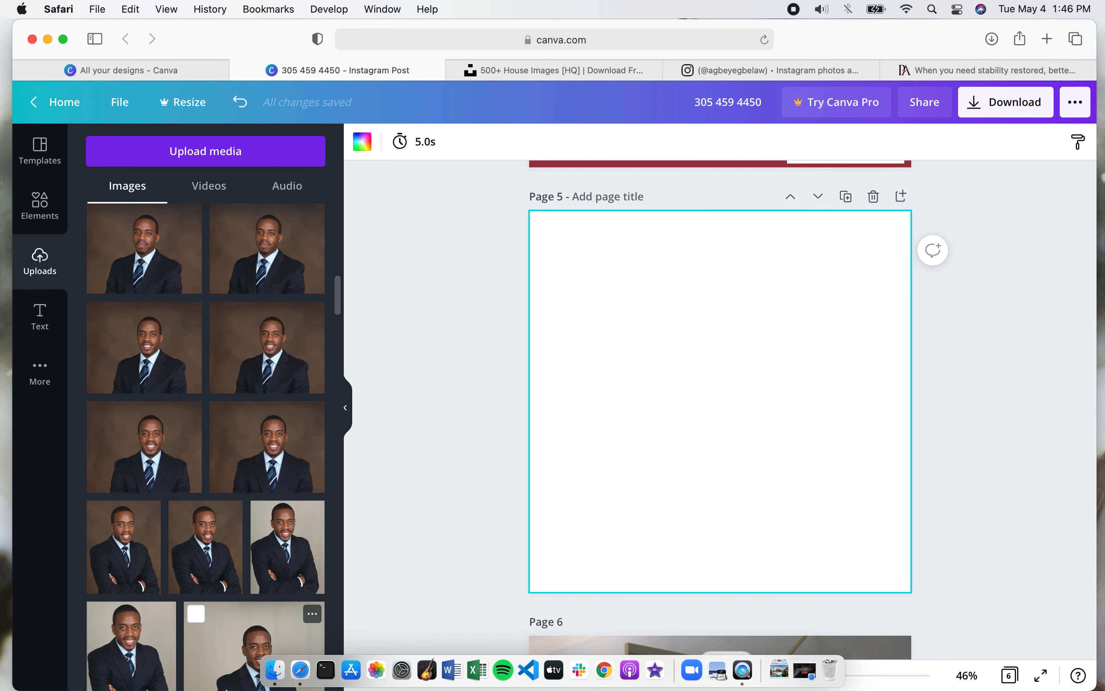
left_click(276, 680)
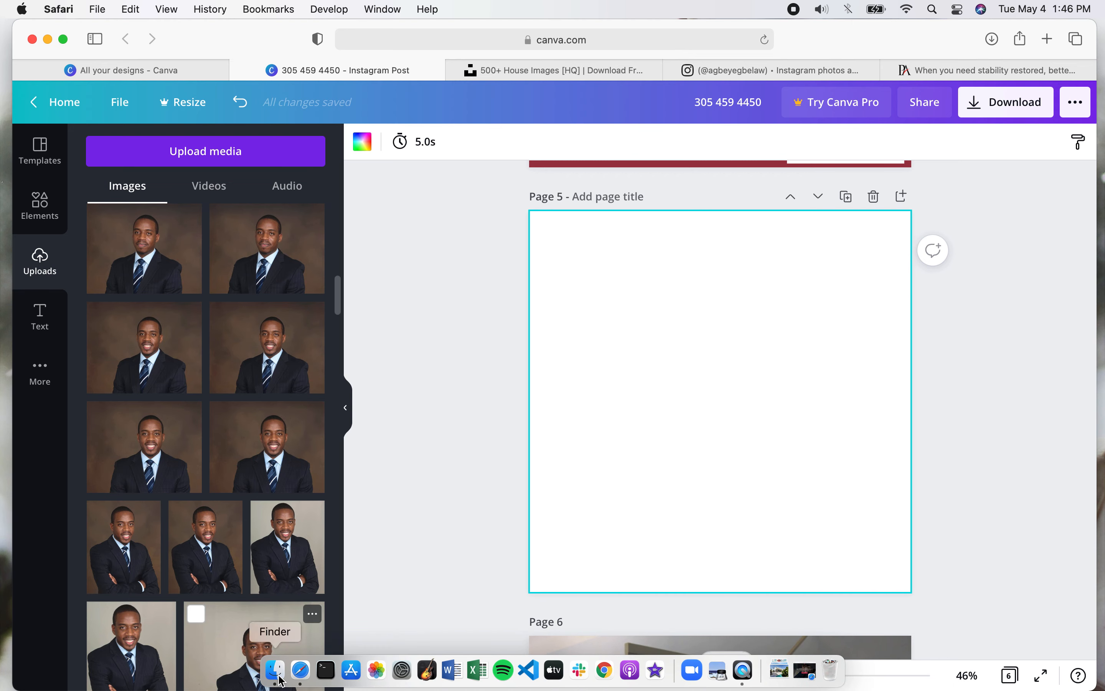
left_click(278, 675)
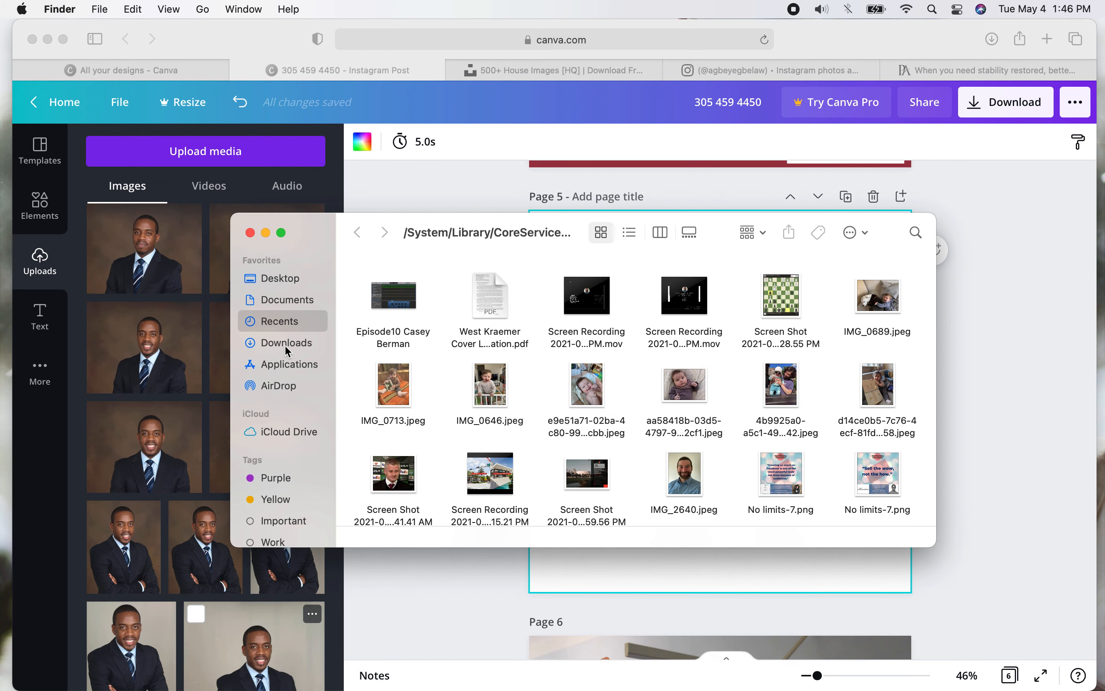
left_click(285, 346)
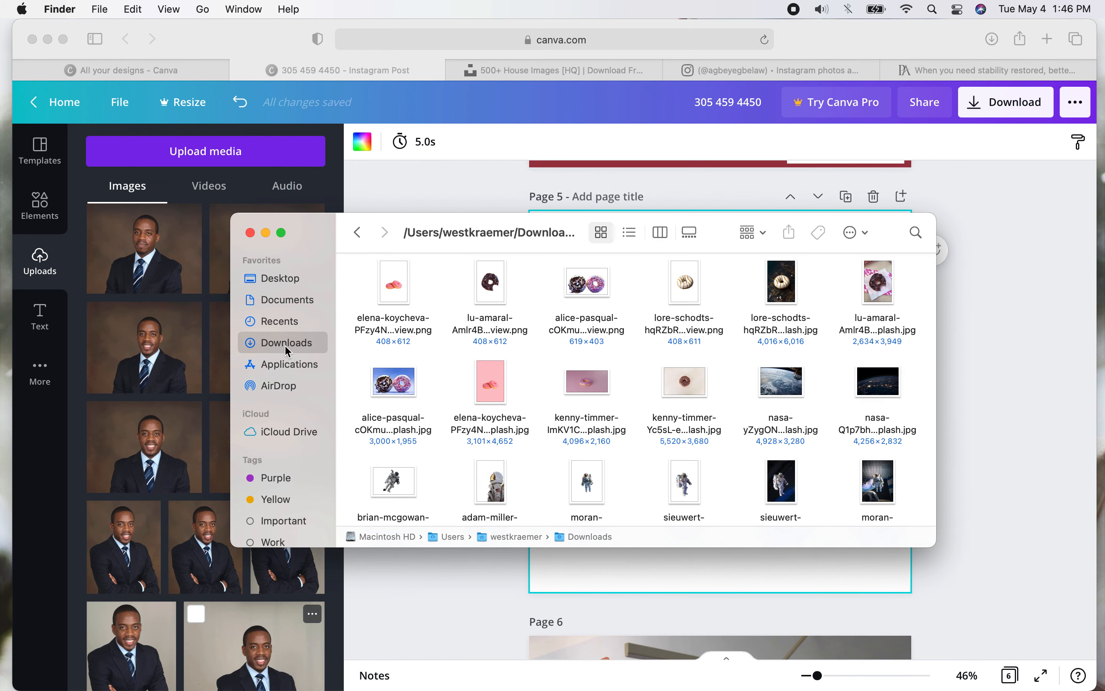
scroll(411, 357, "up", 10)
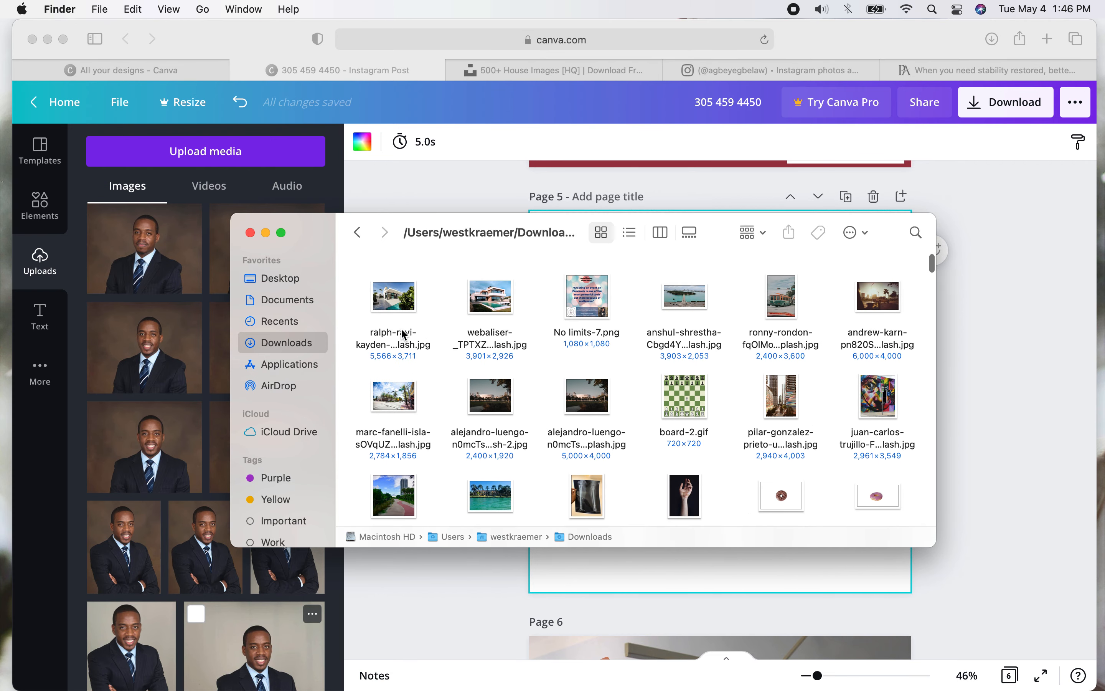
left_click_drag(529, 297, 158, 252)
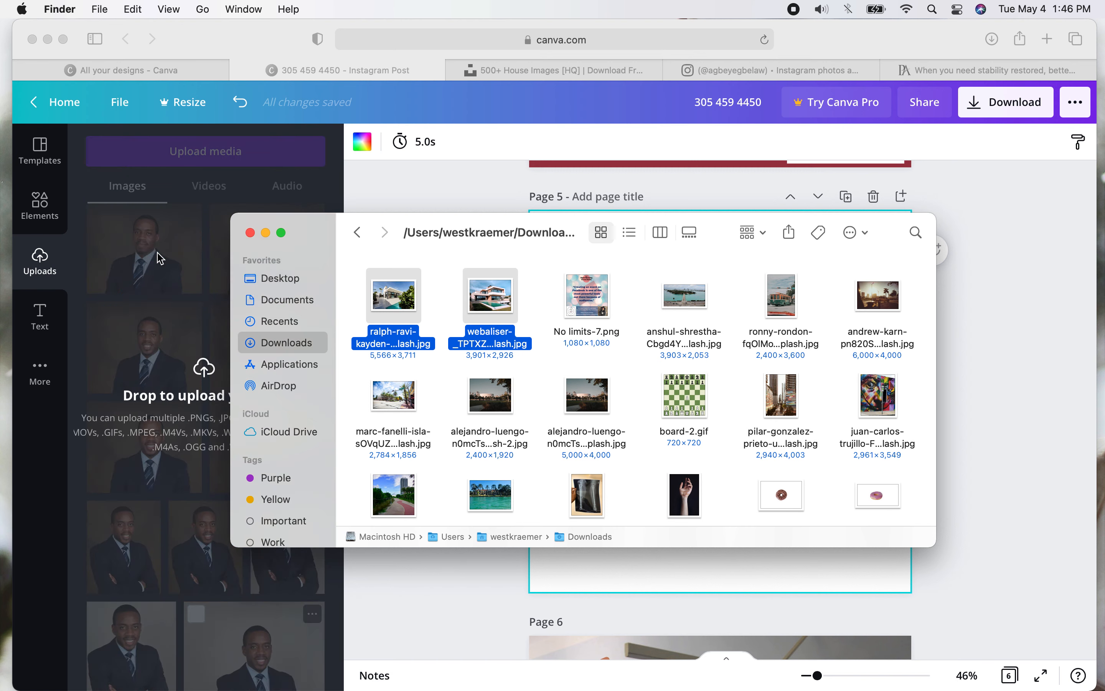
left_click(250, 233)
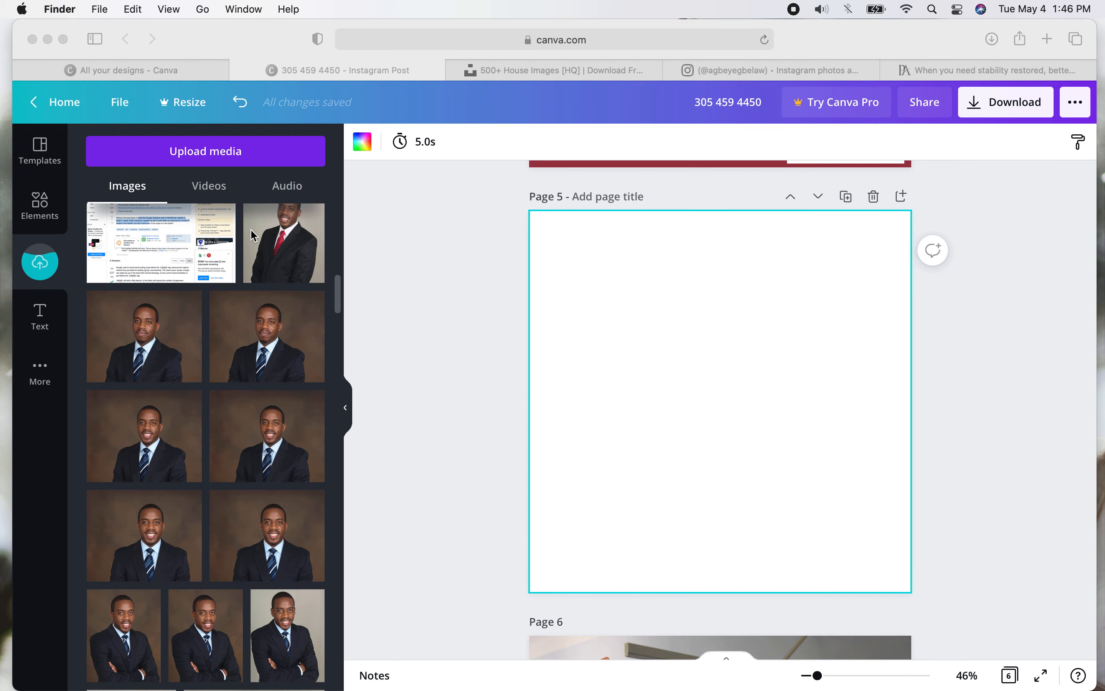
scroll(178, 353, "up", 10)
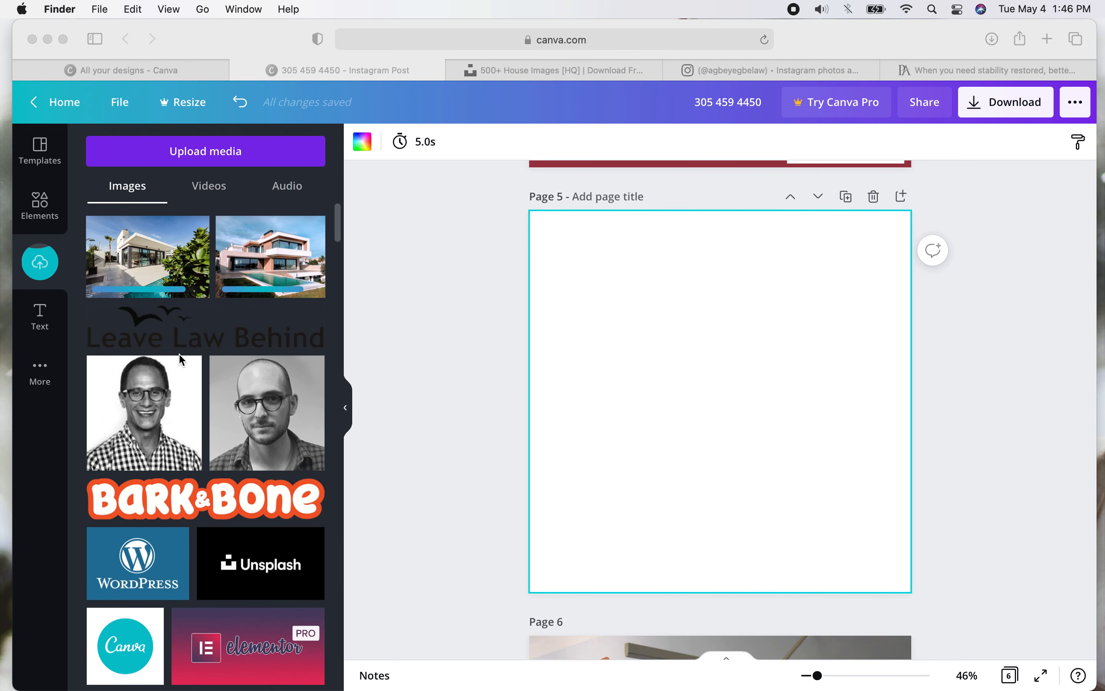
Place the uploaded house photo with the leafy shrub on page 5 and set it as the page background.
left_click(139, 249)
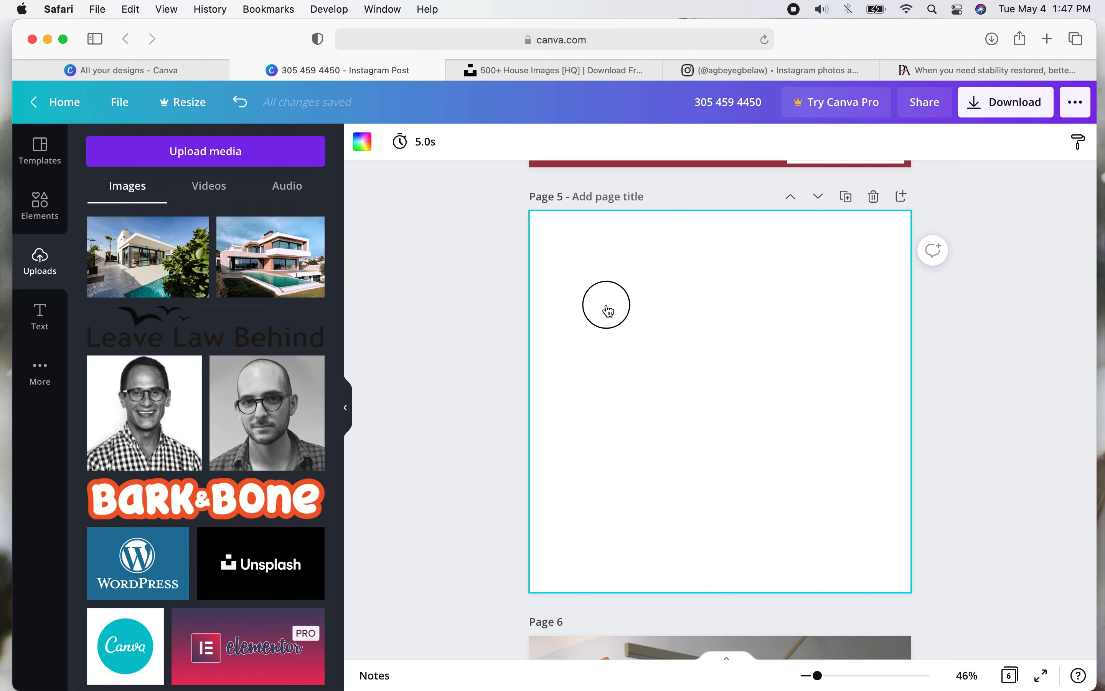
left_click_drag(336, 280, 630, 311)
right_click(633, 317)
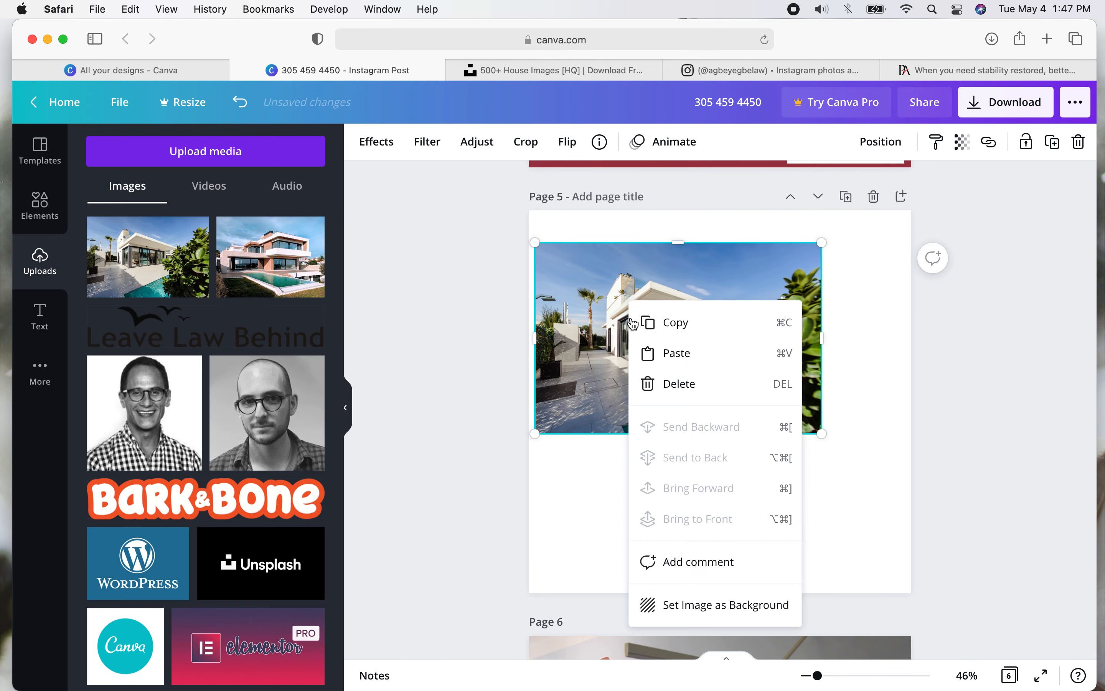
left_click(701, 605)
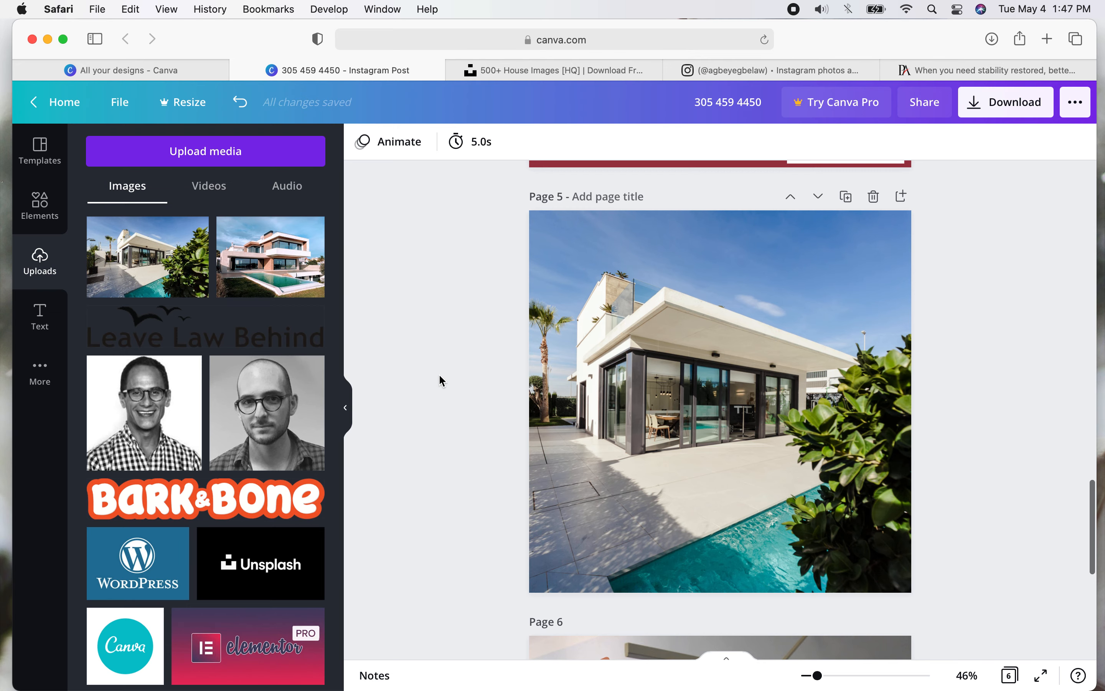
Check the firm's Instagram posts for reference, then copy page 4's maroon footer banner, phone number and logo onto page 5 in Canva.
scroll(440, 376, "up", 3)
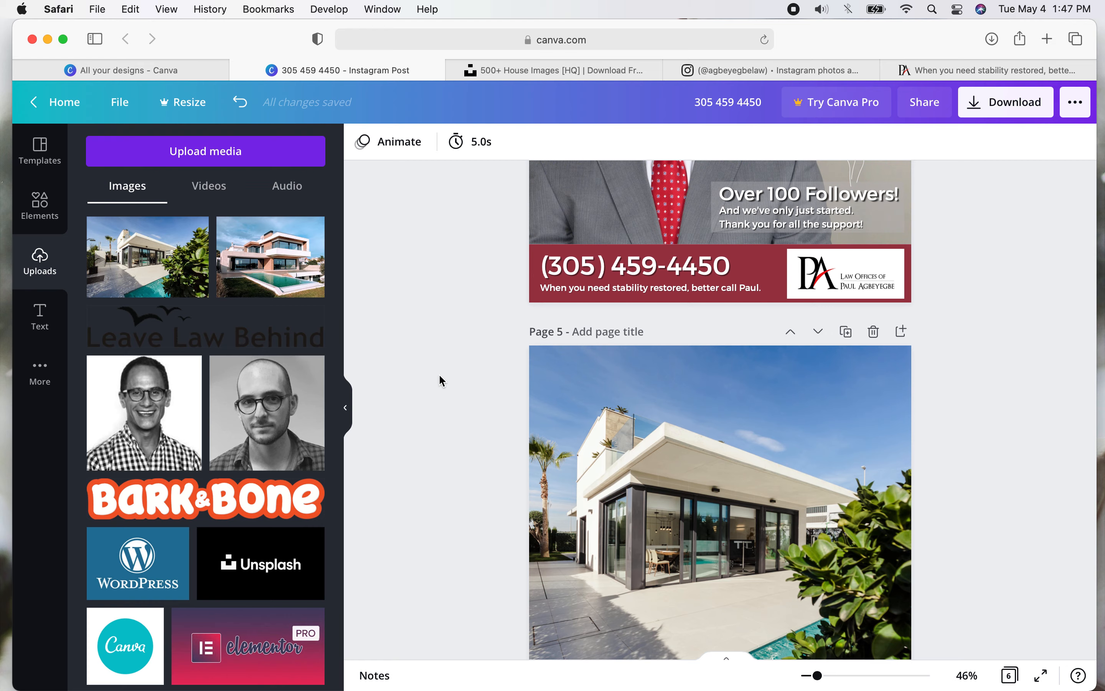
left_click(714, 79)
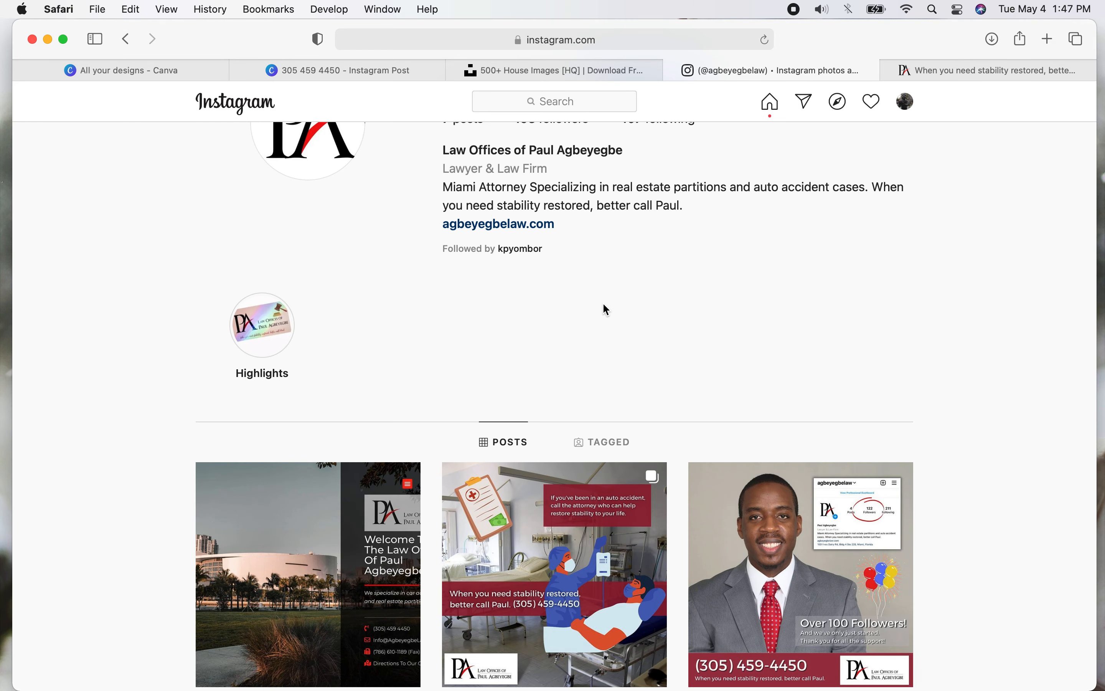
scroll(599, 338, "down", 6)
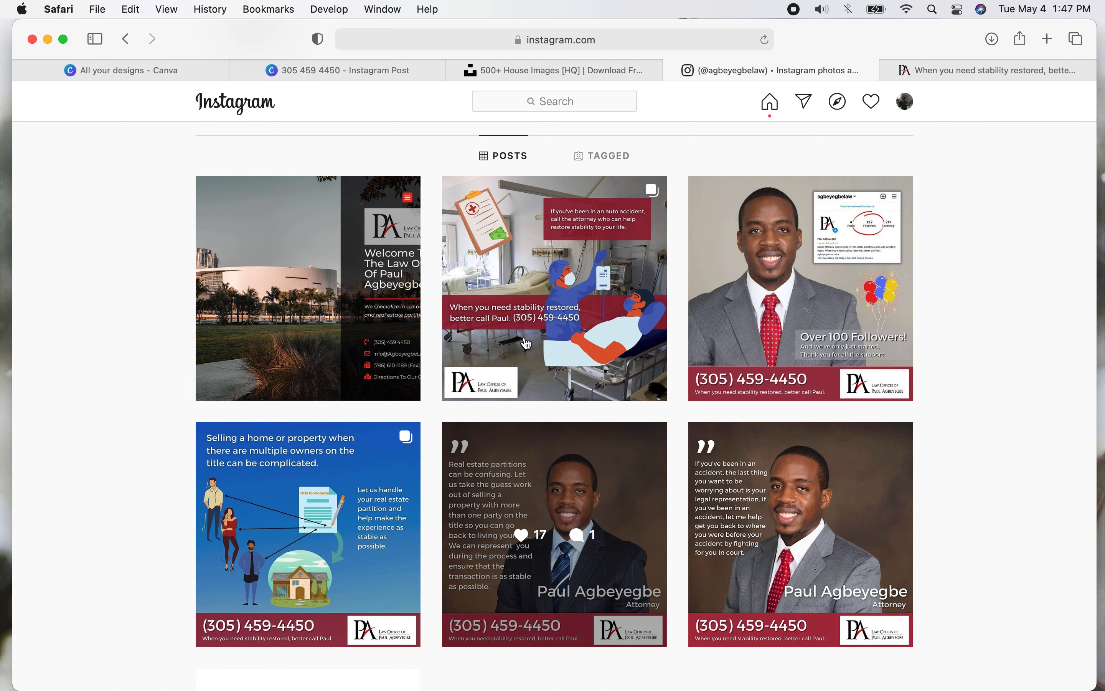
left_click(526, 73)
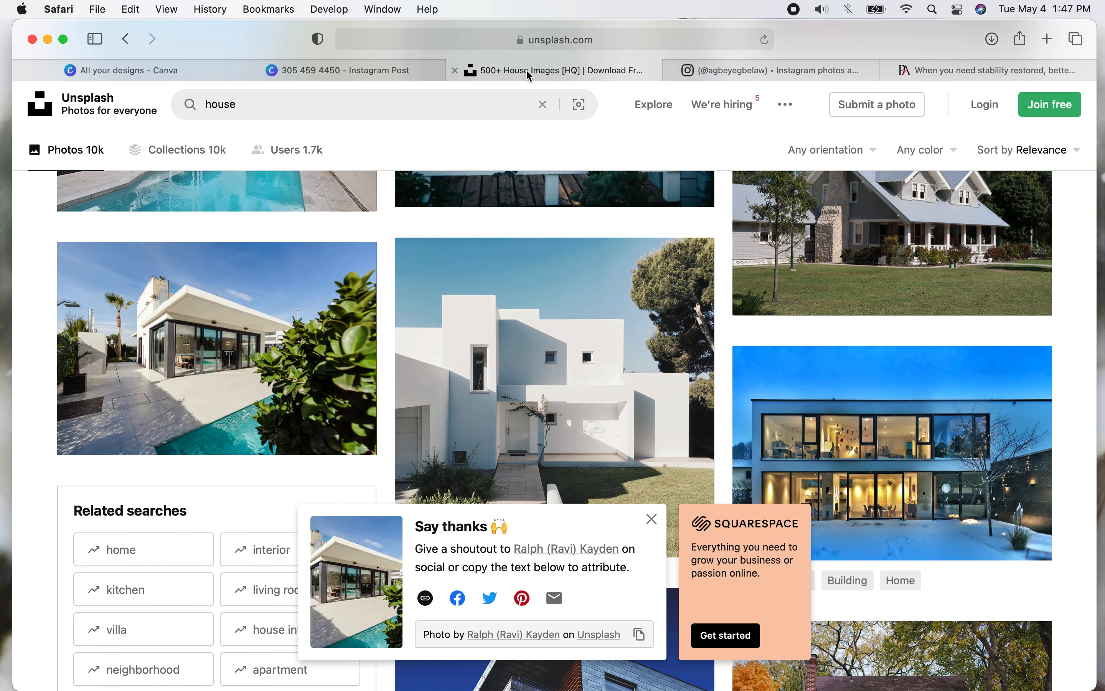
left_click(322, 64)
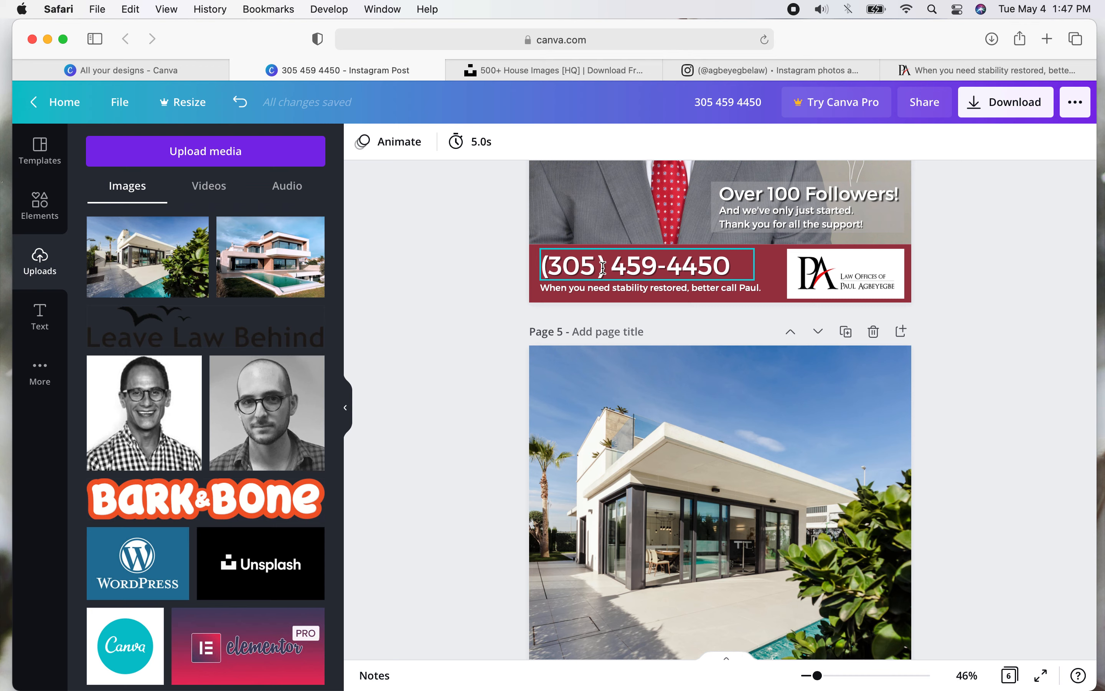
left_click(821, 278)
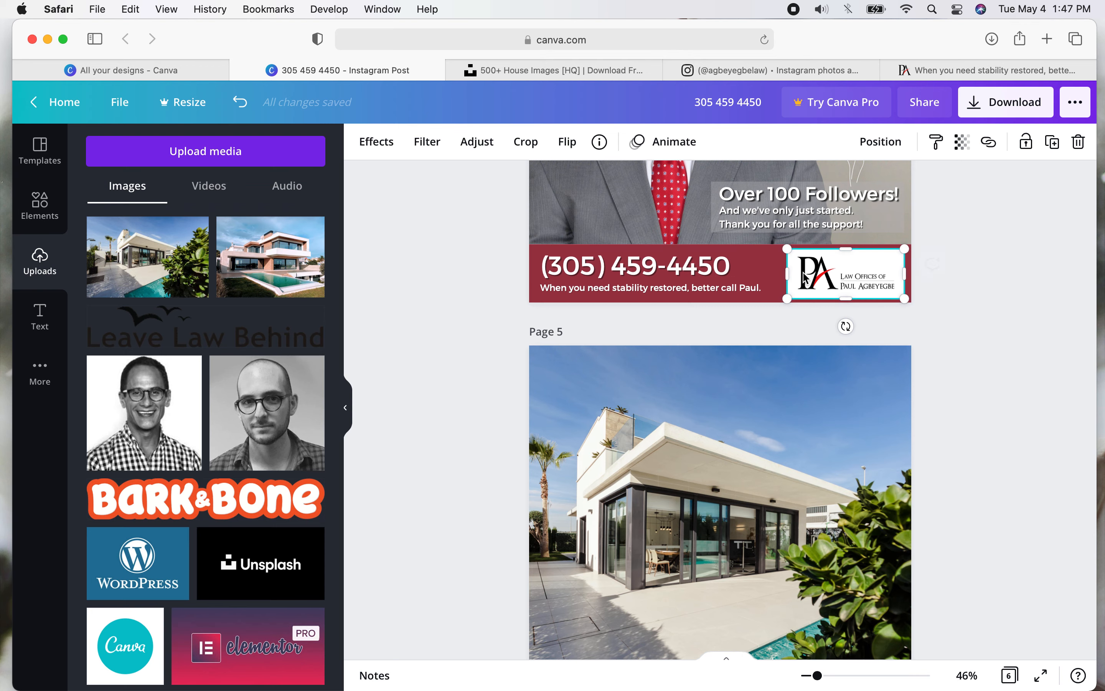
left_click(746, 269)
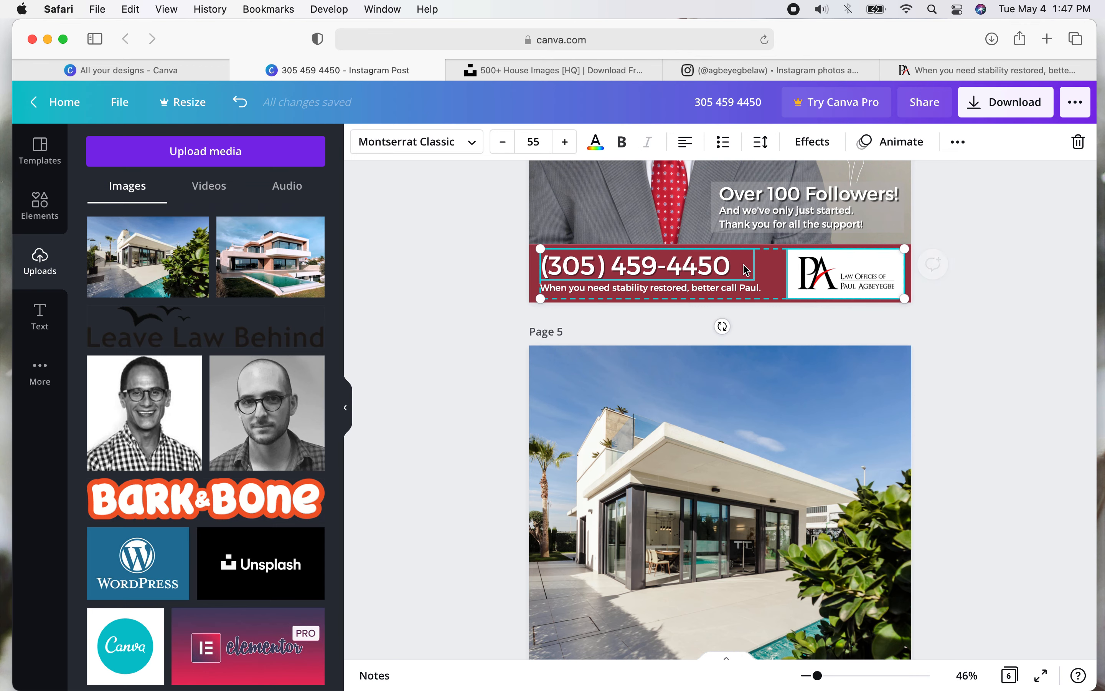
left_click(769, 271)
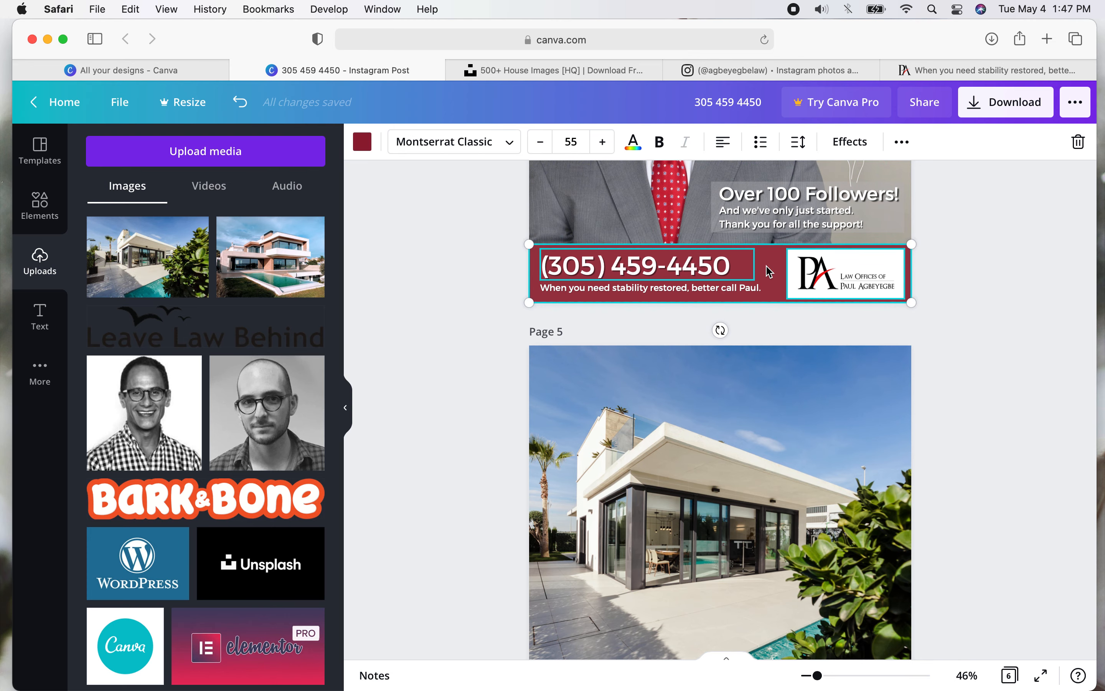
left_click(722, 523)
key("super+v")
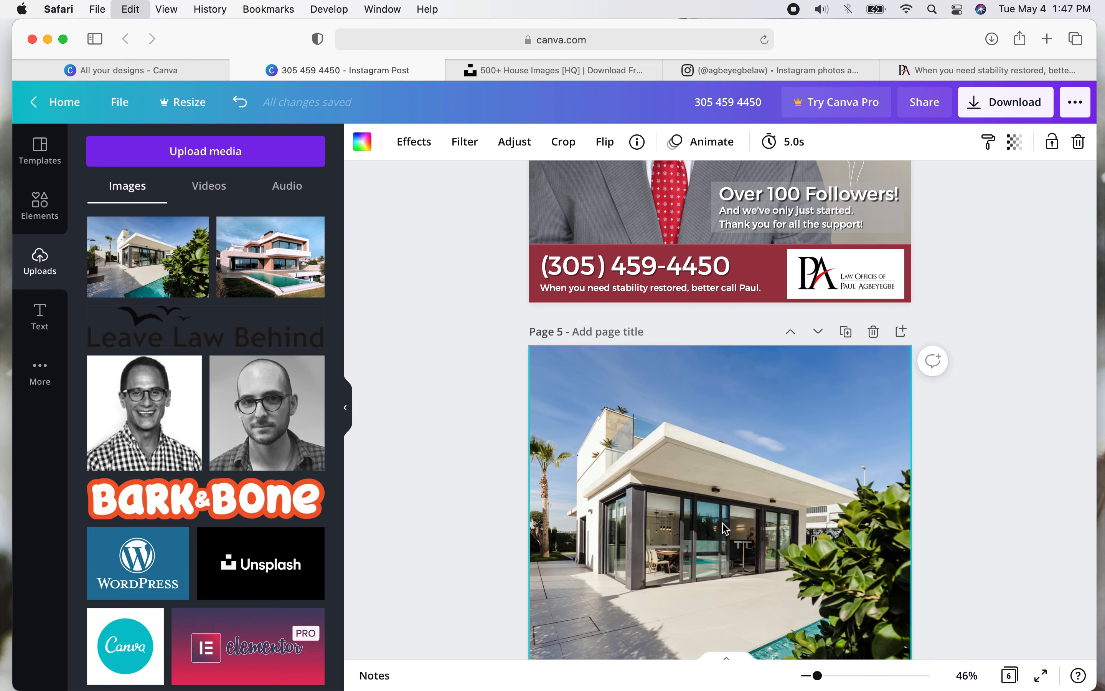
scroll(725, 528, "down", 6)
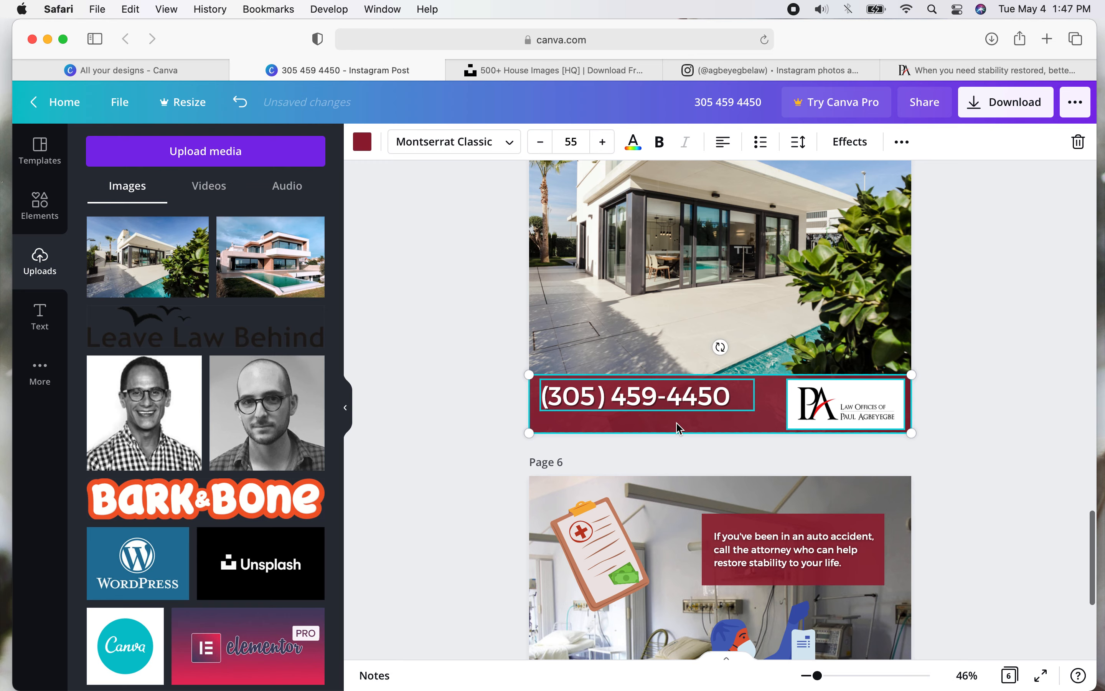
Copy the "When you need stability restored" tagline from page 4 into page 5's banner and enlarge it to font size 20.4.
scroll(672, 360, "up", 8)
left_click(648, 360)
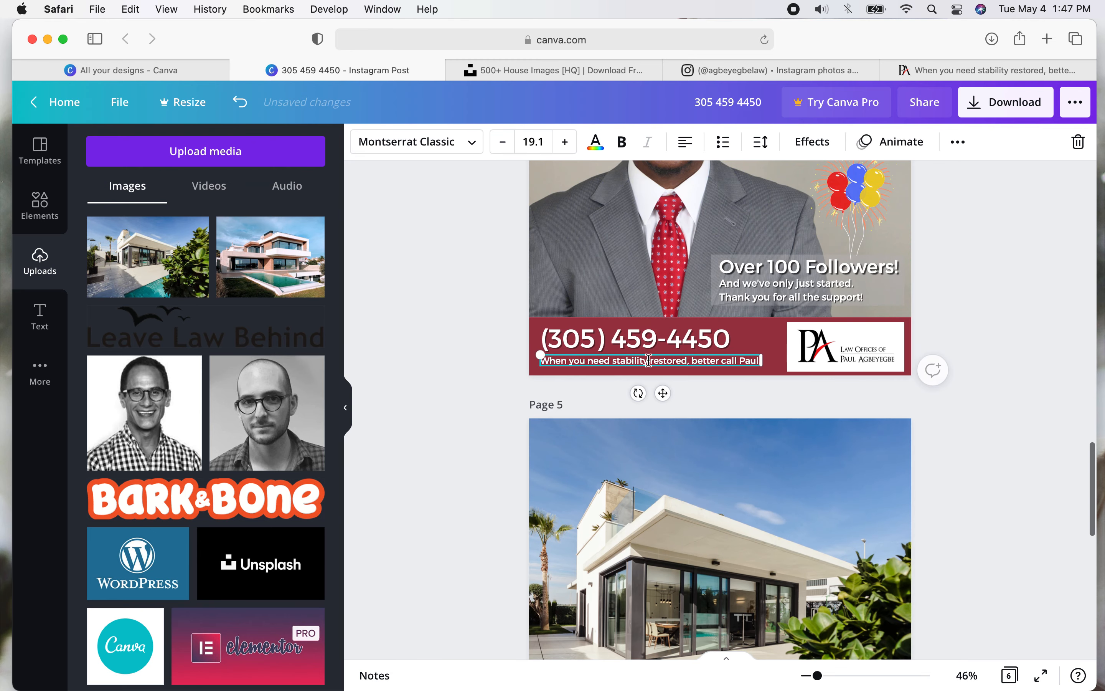
scroll(649, 360, "down", 10)
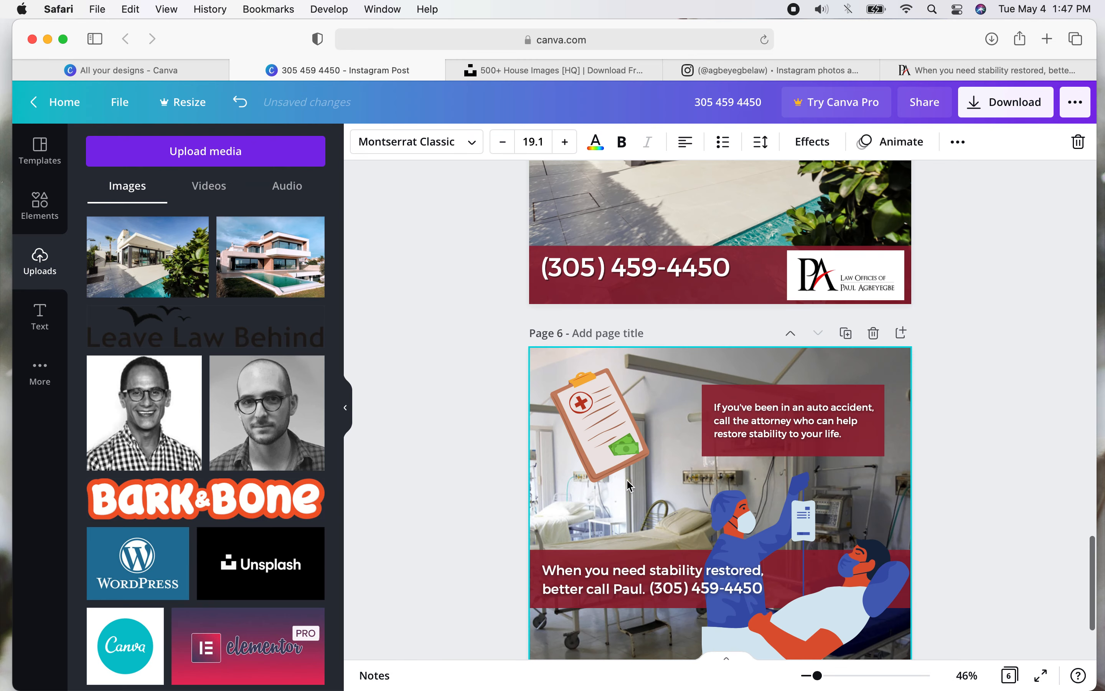
left_click(568, 296)
type("When you need stability restored, better call Paul")
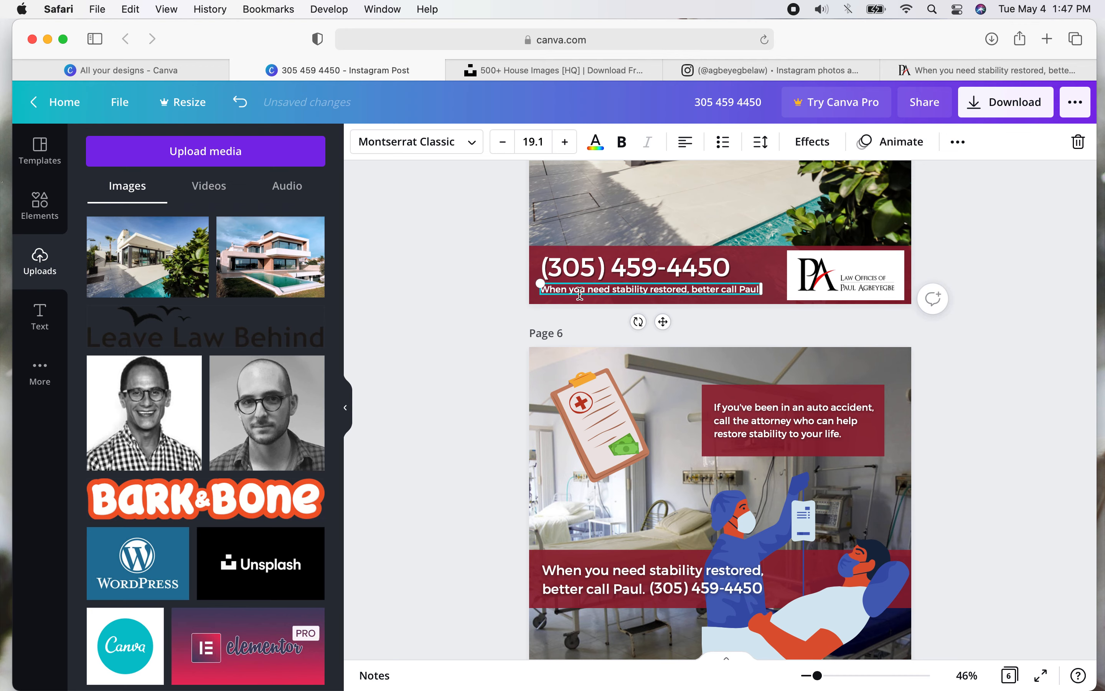
left_click_drag(764, 296, 777, 304)
left_click(466, 295)
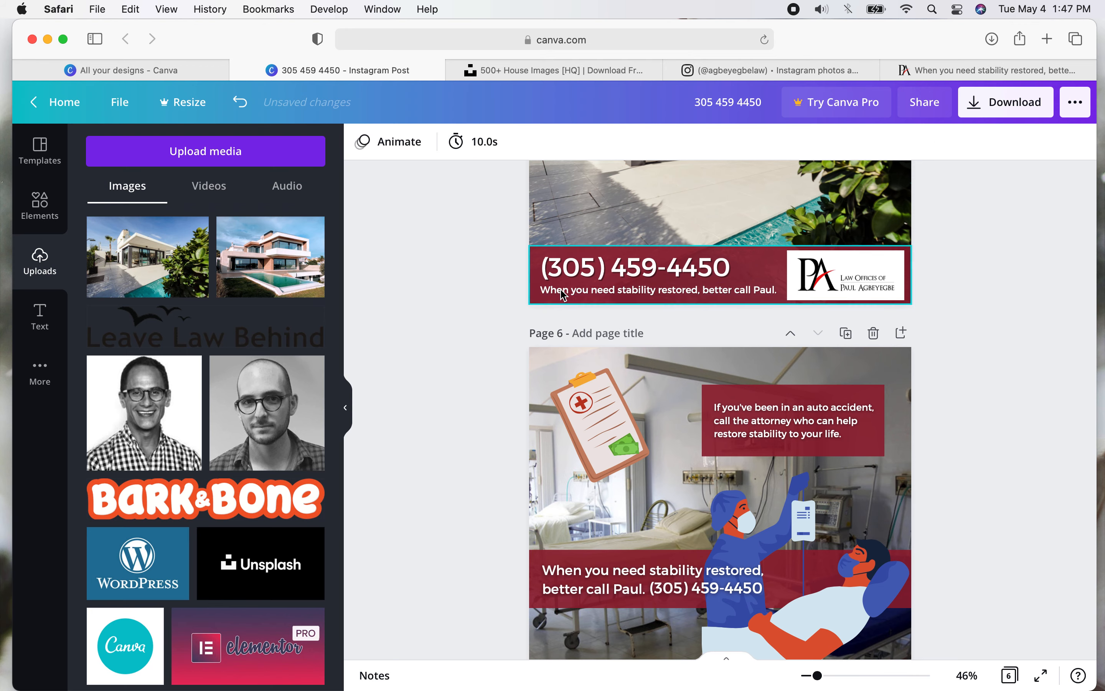
Fine-tune the tagline's vertical position beneath the phone number in page 5's banner.
left_click_drag(560, 287, 559, 292)
key("Up")
key("Up")
key("Up")
key("Up")
key("Up")
key("Up")
key("Up")
key("Up")
key("Up")
key("Up")
key("Up")
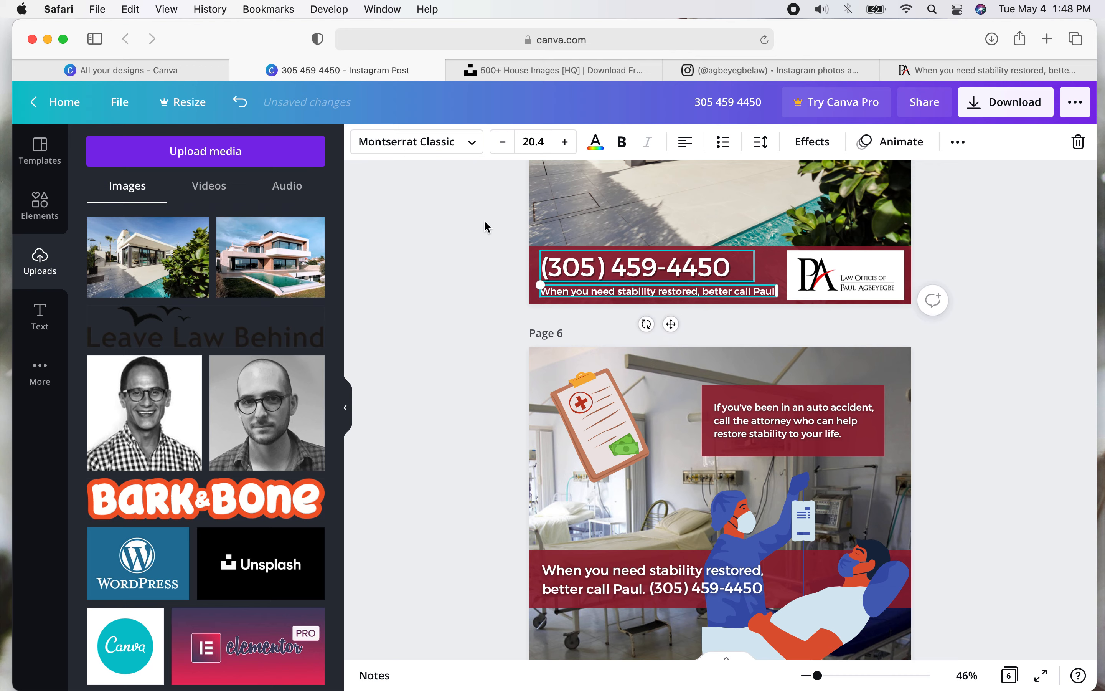
left_click(506, 267)
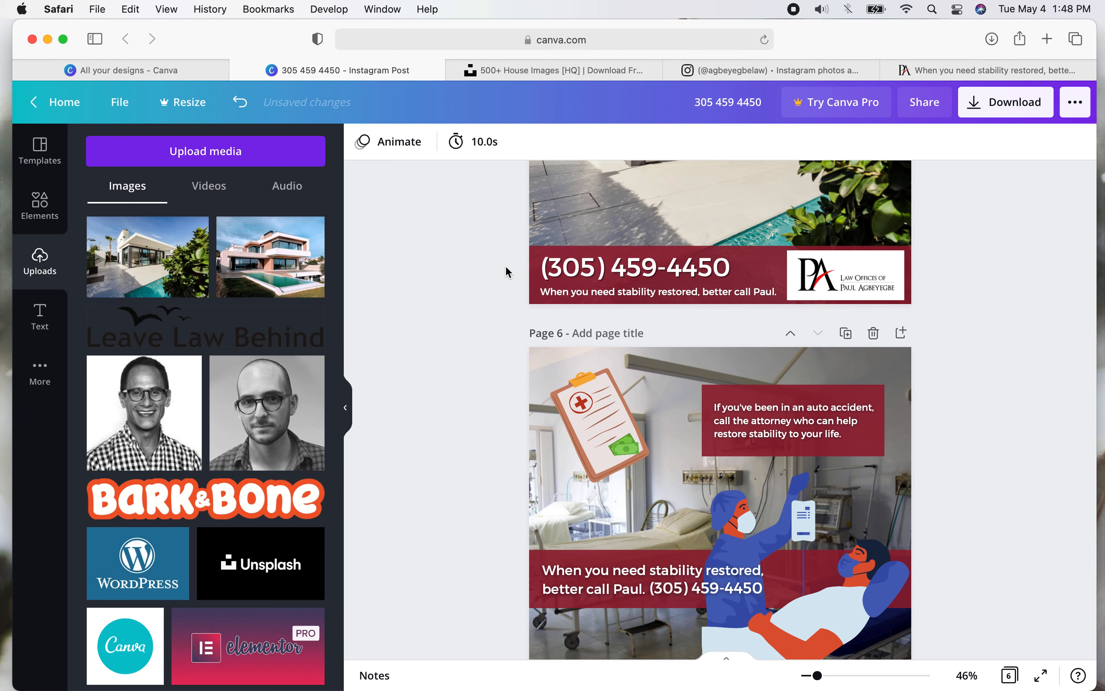
Search the elements for "dotted line" and place the free thick dashed line over the house photo on page 5.
scroll(506, 267, "up", 5)
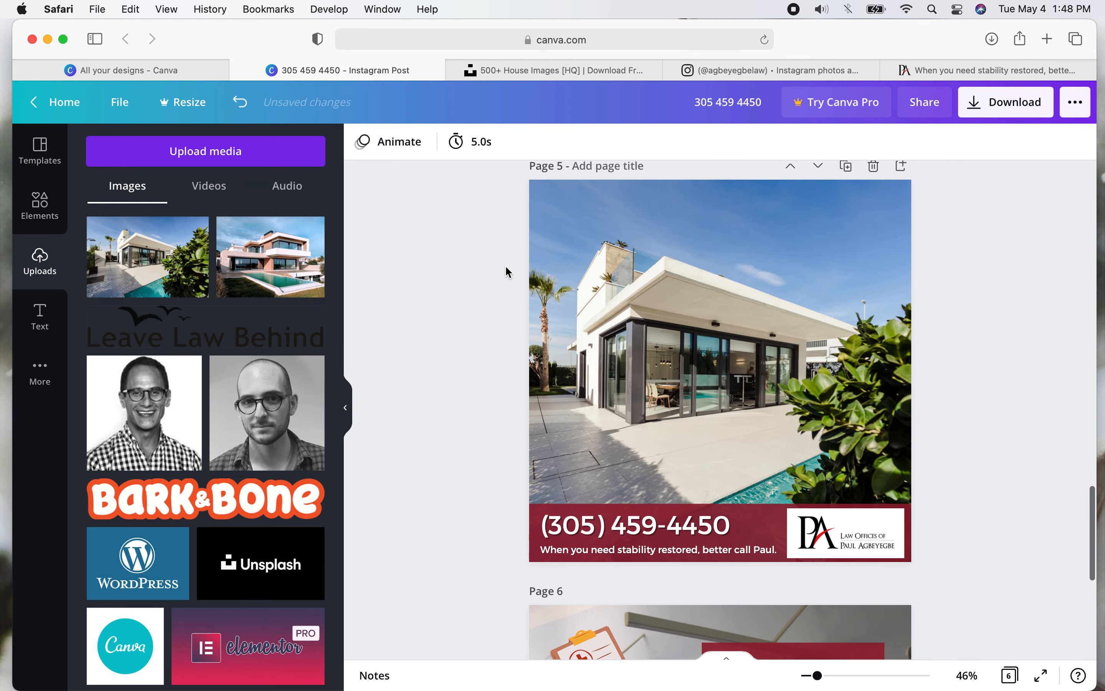
scroll(506, 269, "up", 1)
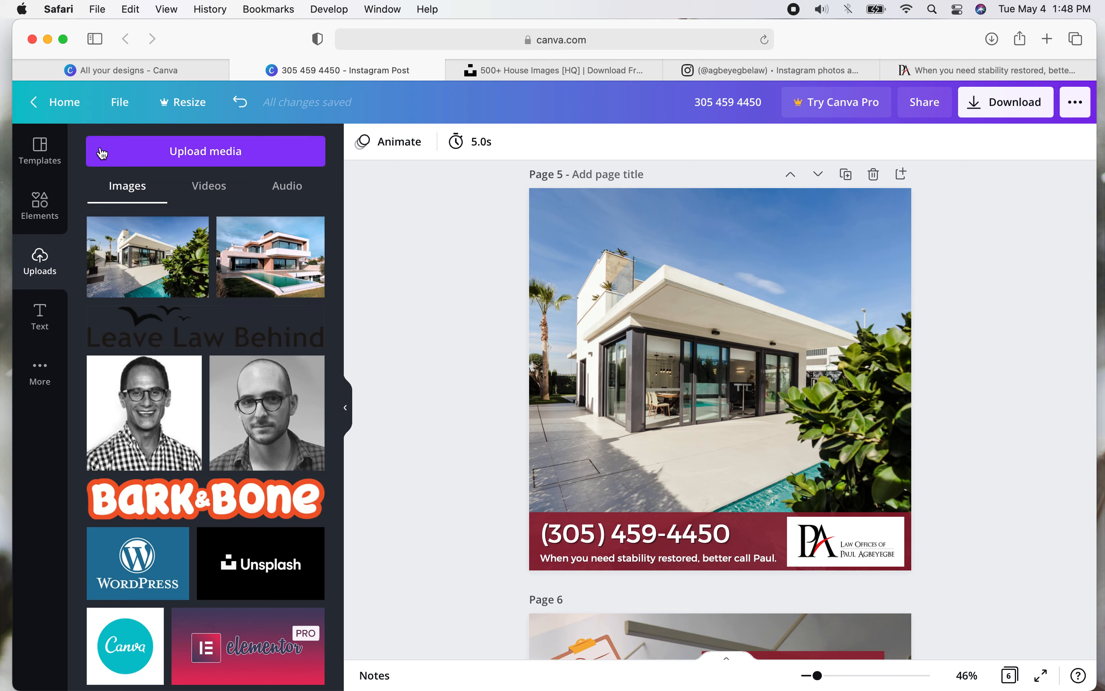
left_click(39, 206)
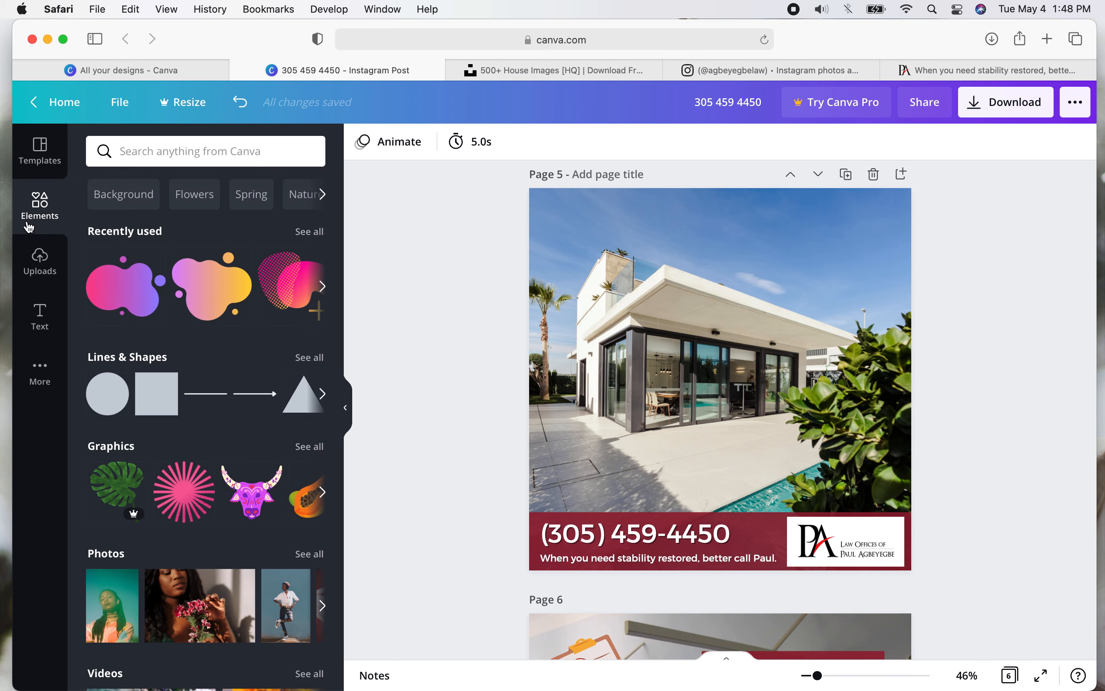
left_click(139, 151)
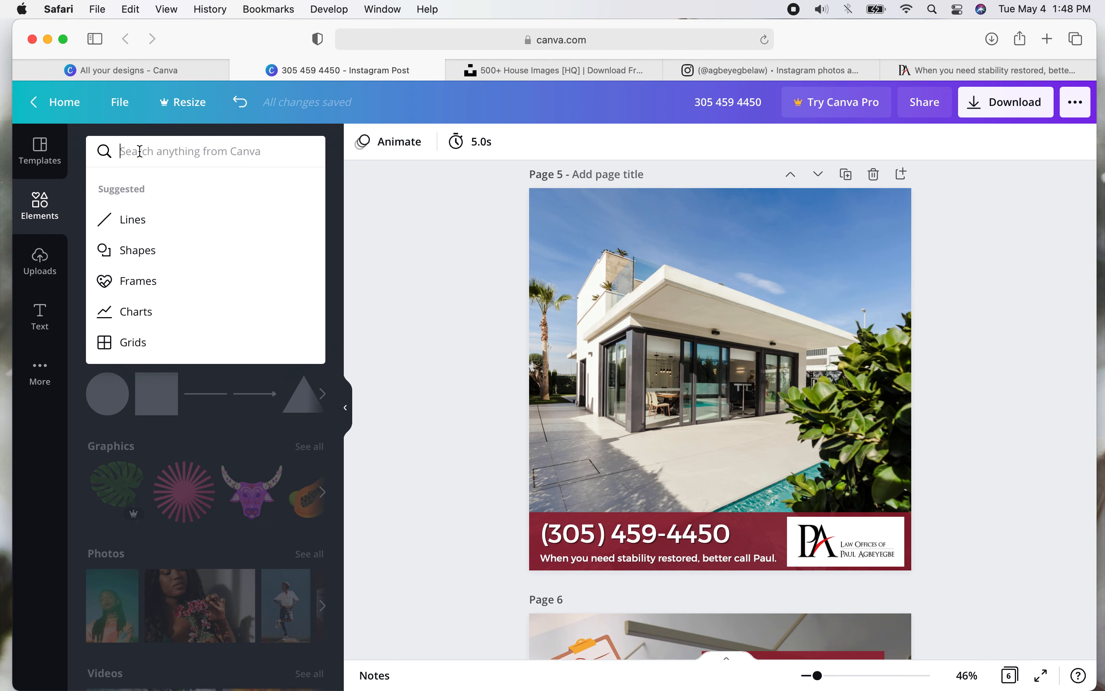
type("dotted line")
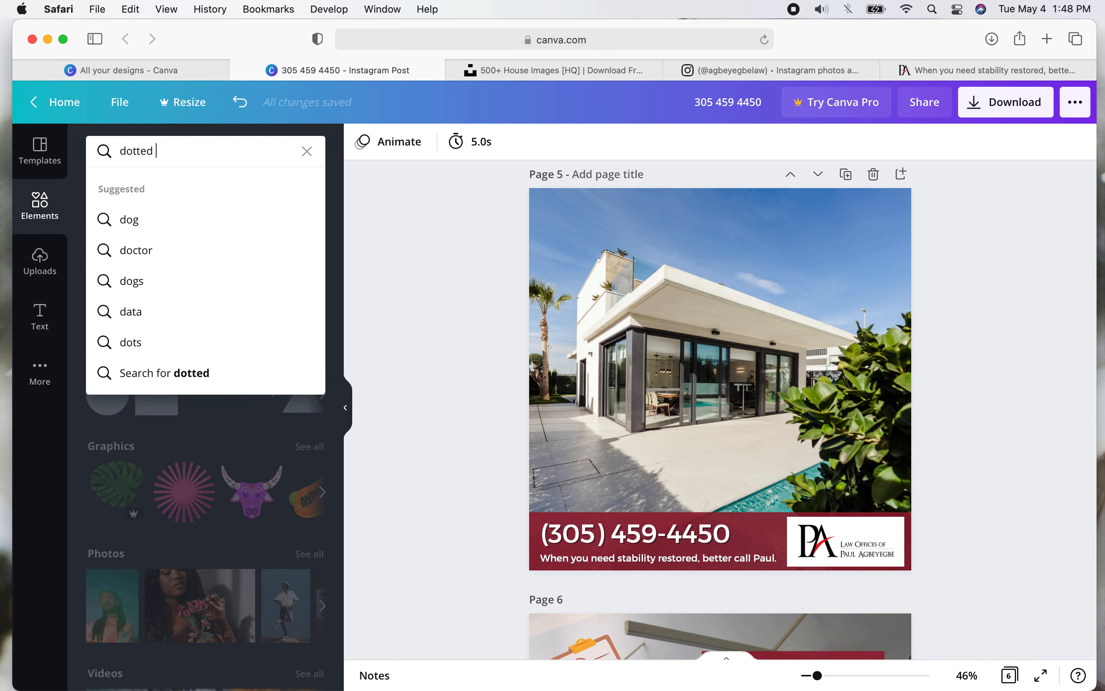
key("Return")
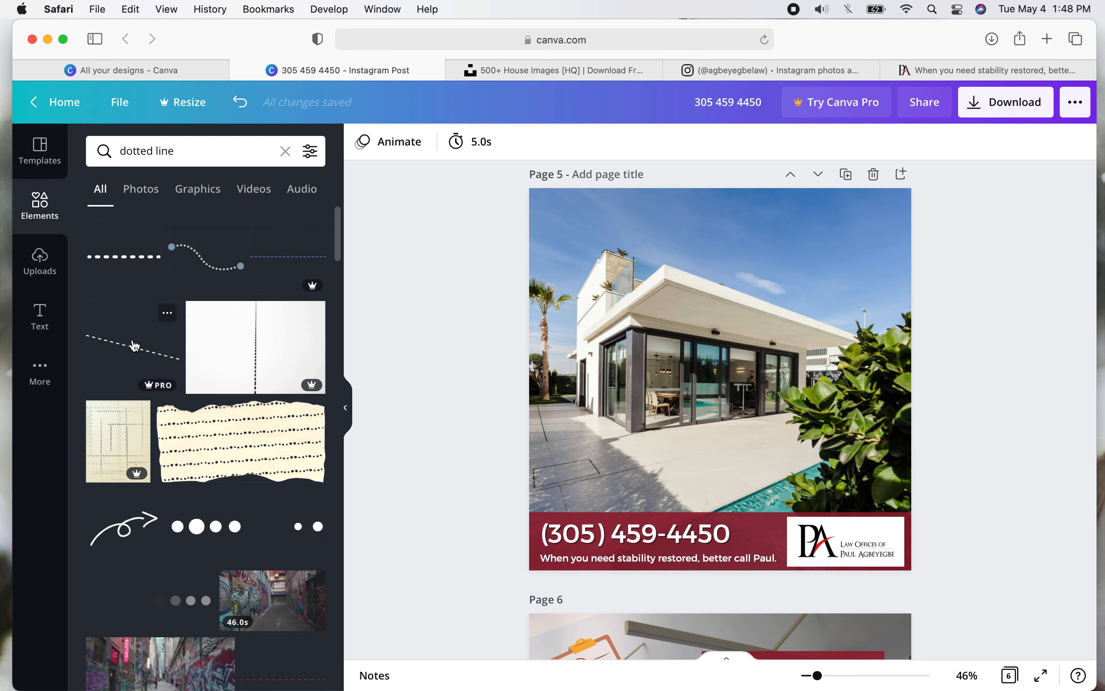
scroll(134, 345, "down", 4)
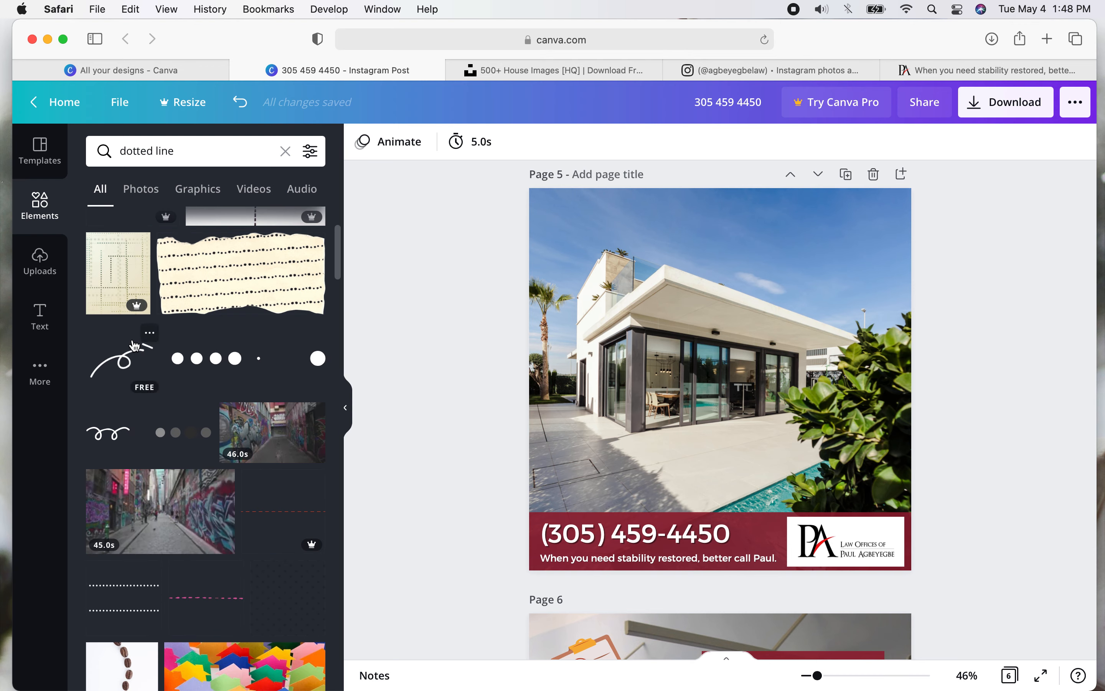
scroll(134, 345, "down", 5)
scroll(134, 346, "down", 2)
scroll(134, 345, "up", 10)
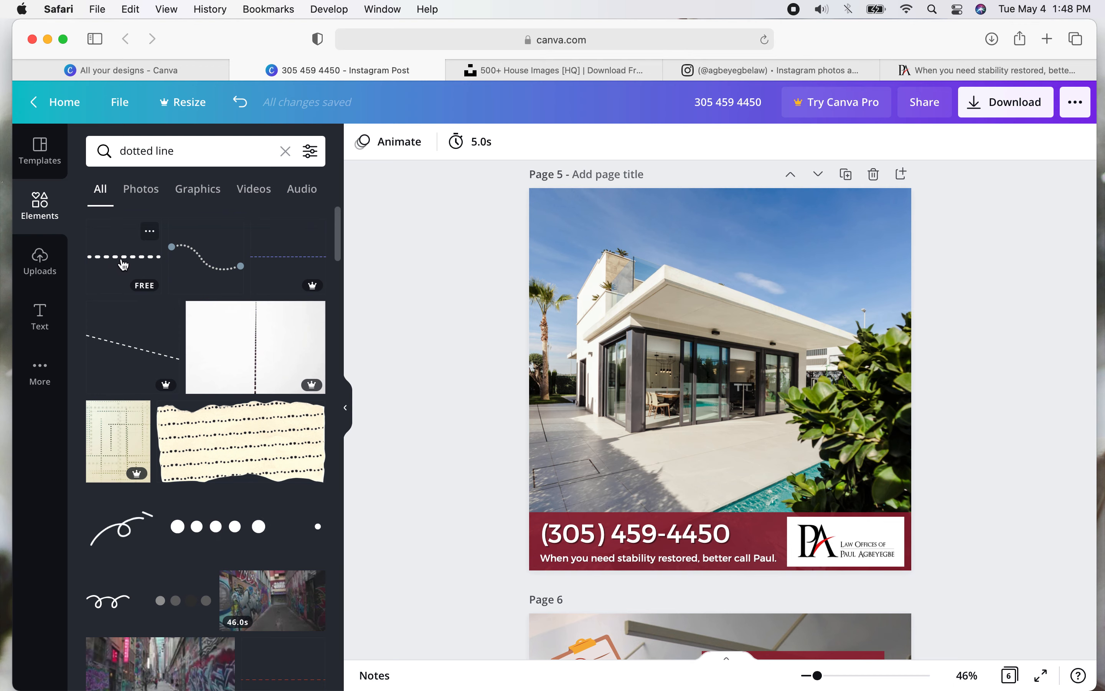
left_click_drag(122, 264, 682, 339)
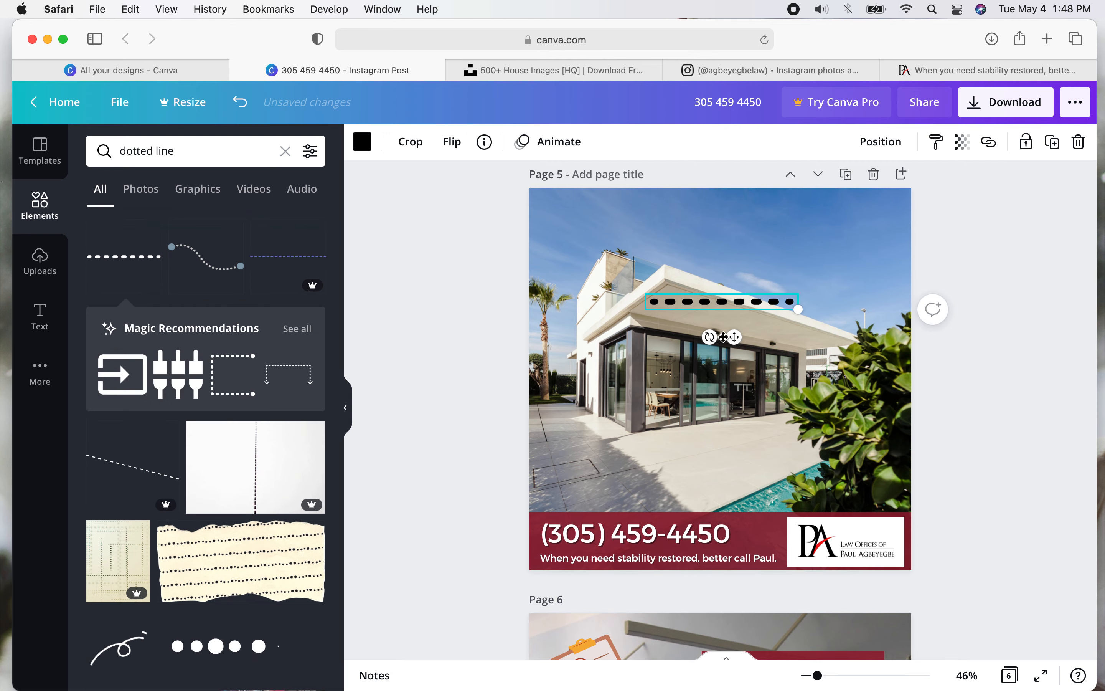
Rotate the dashed line to exactly vertical and enlarge it so it runs from the sky down to the patio.
left_click_drag(709, 336, 886, 310)
left_click_drag(721, 308, 713, 311)
left_click_drag(720, 380, 733, 467)
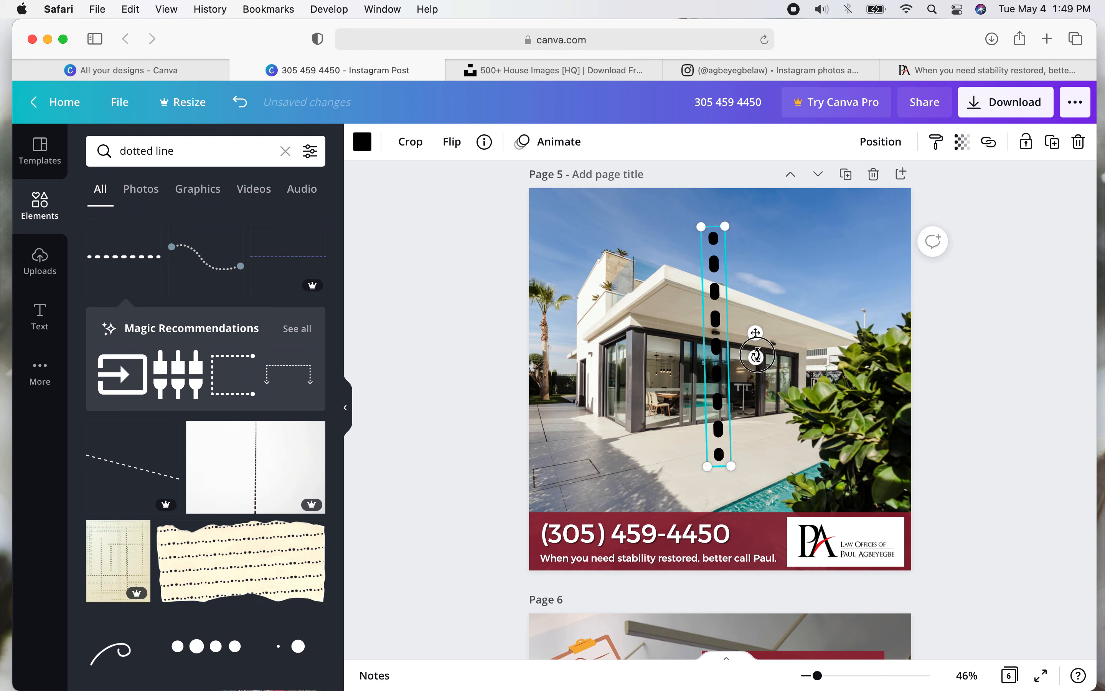
left_click_drag(756, 355, 766, 355)
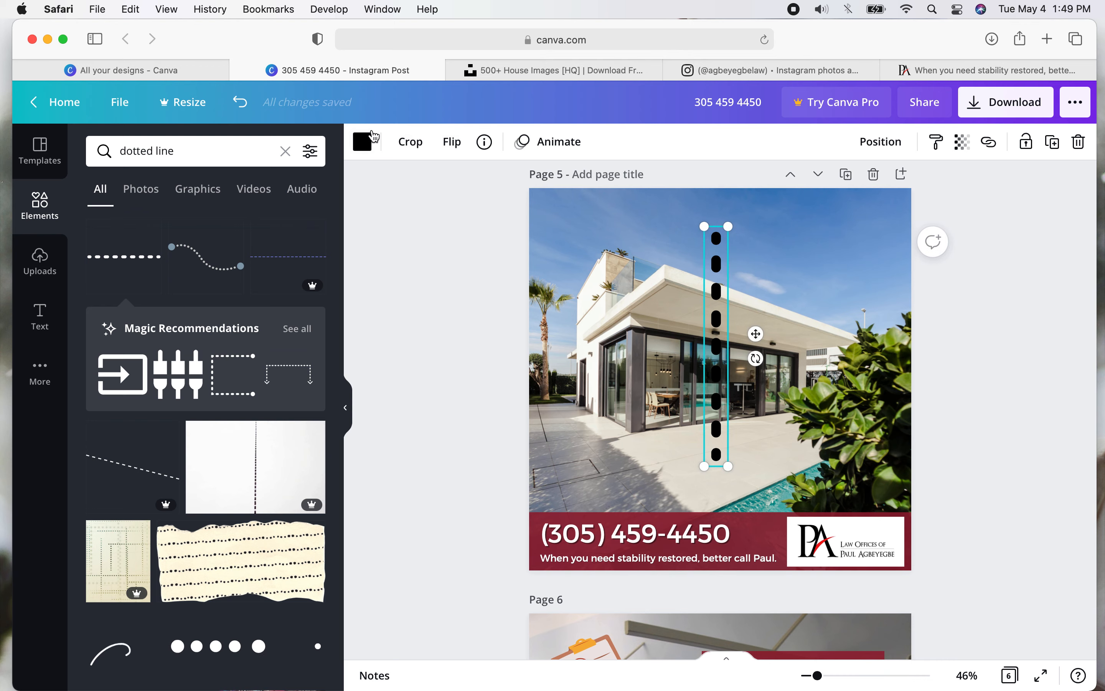
Try white, pale off-white and dark red on the dashed line, ending on black again.
left_click(371, 142)
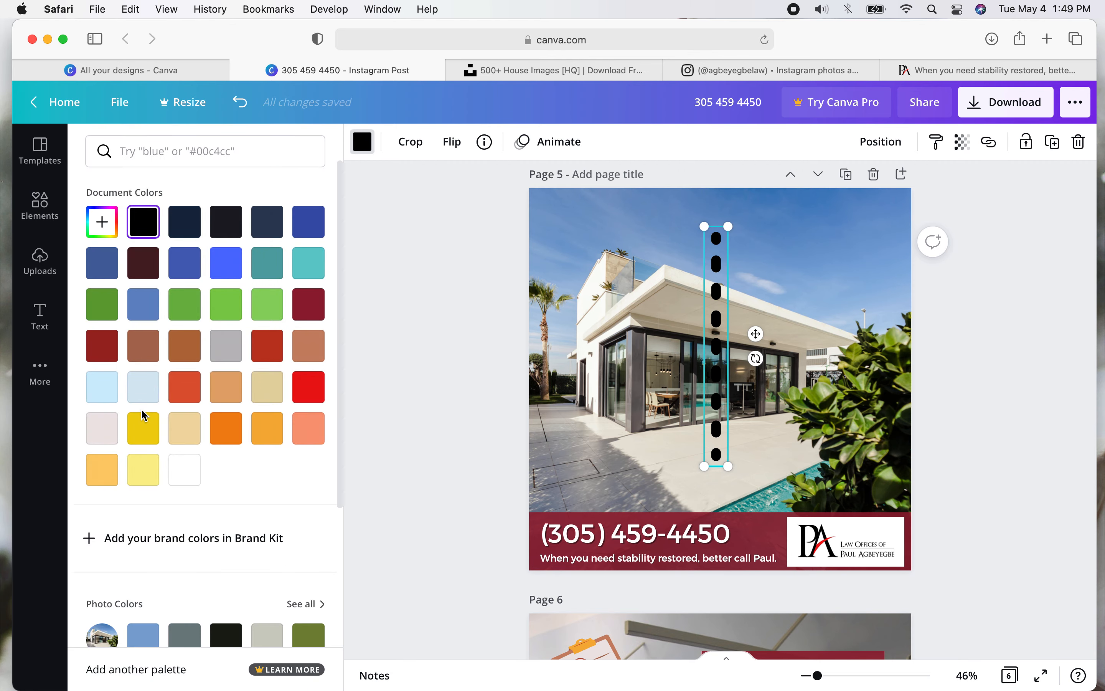
left_click(187, 468)
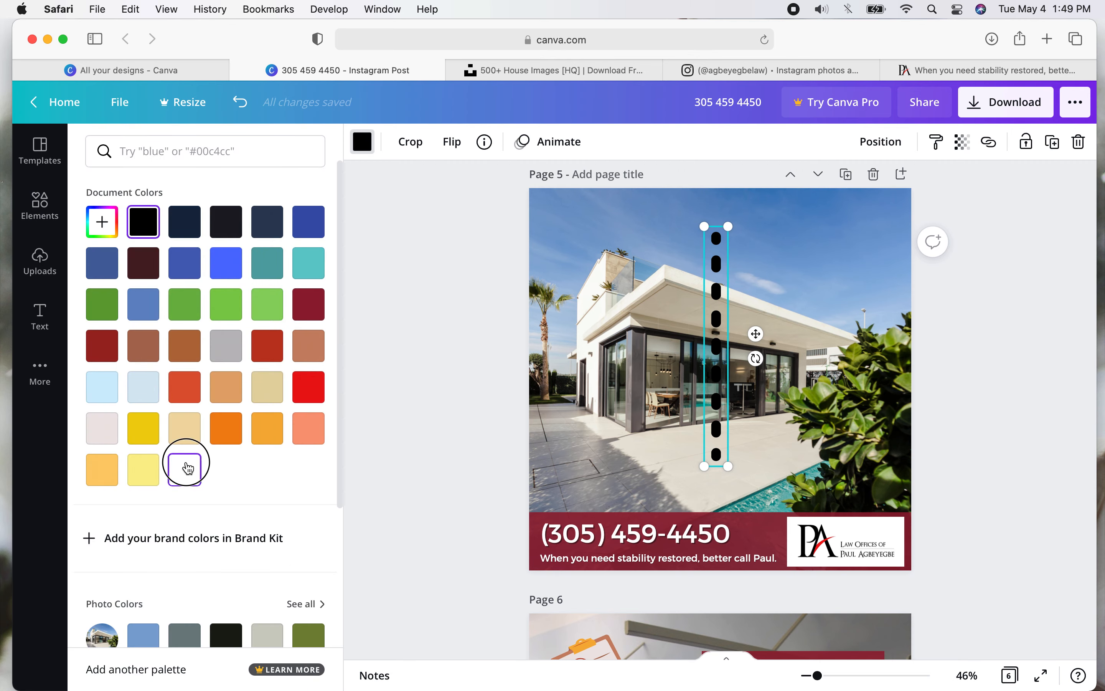
left_click(102, 433)
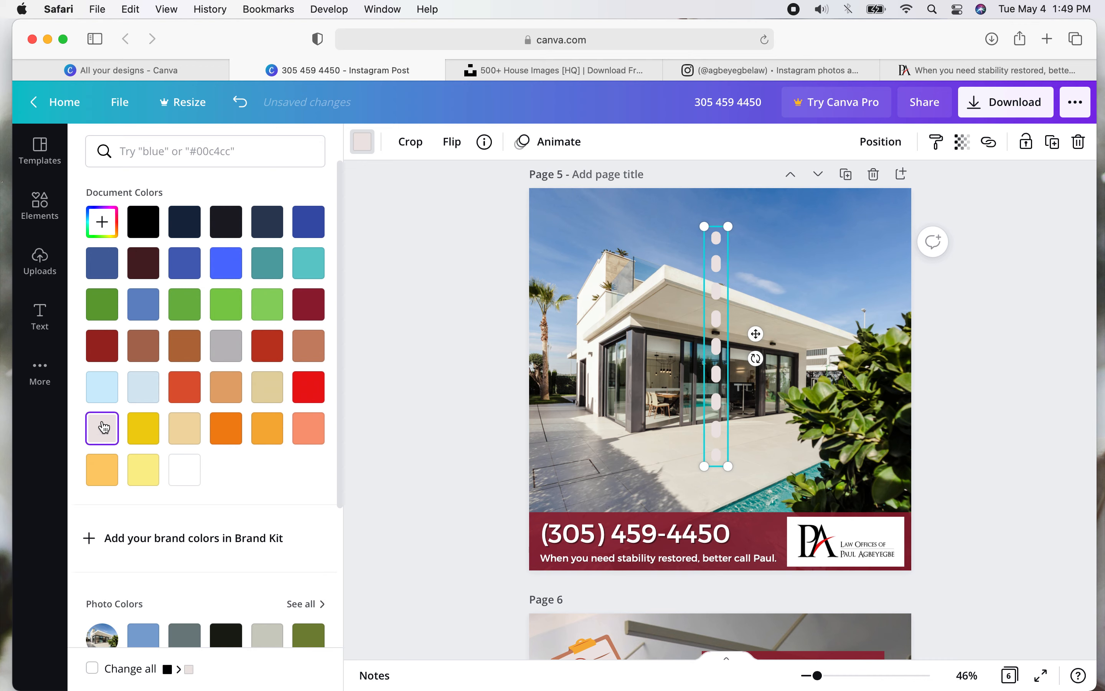
left_click(102, 348)
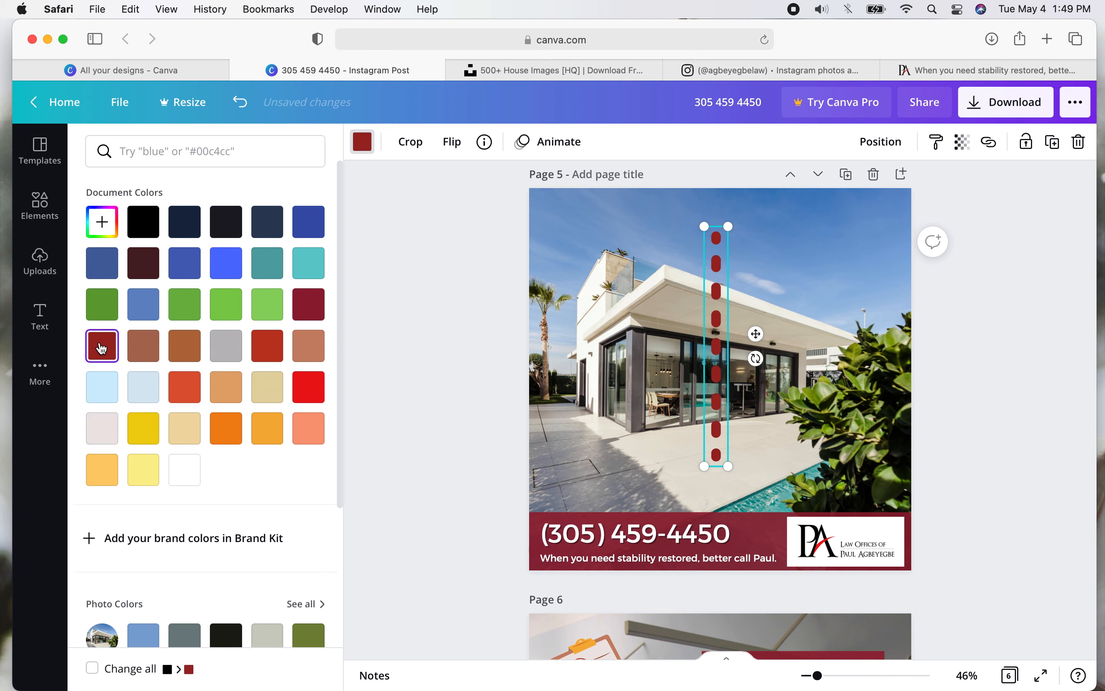
left_click(142, 221)
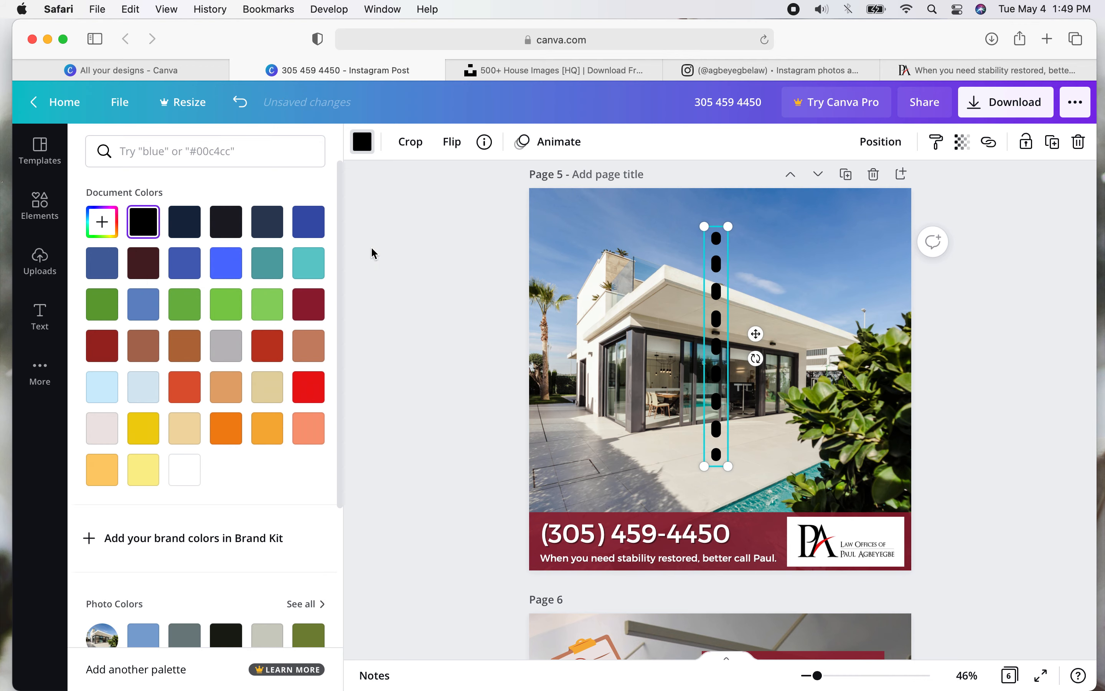
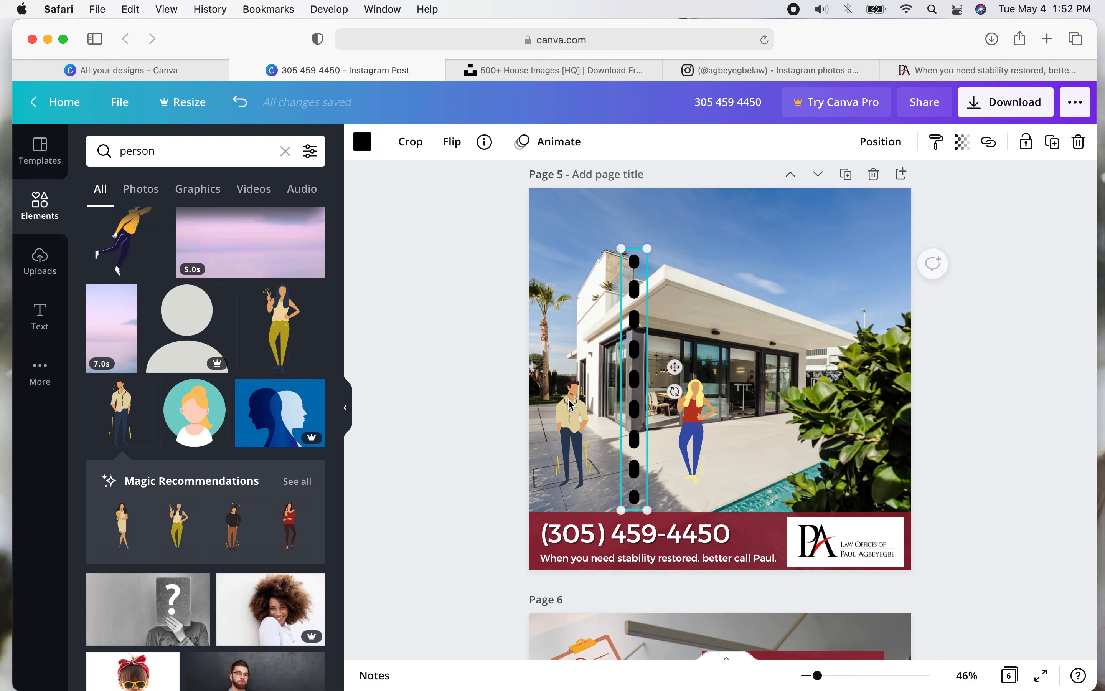
Enlarge the man and woman figures to similar heights and move the dashed line between them upward.
left_click(576, 400)
left_click_drag(589, 380, 659, 349)
left_click(691, 401)
left_click_drag(634, 403, 634, 374)
left_click(461, 295)
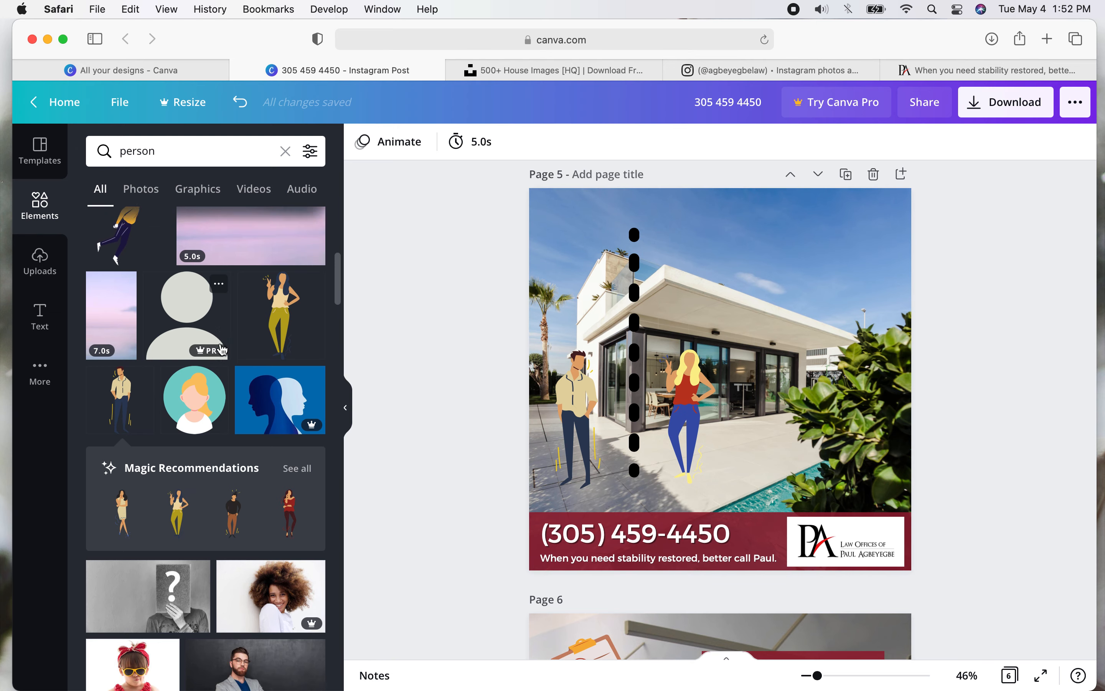
Add a square shape, place it over the dashed line as a narrow strip, and color it pale off-white.
scroll(221, 348, "down", 5)
scroll(217, 348, "up", 10)
left_click(285, 150)
left_click(156, 393)
left_click_drag(822, 379, 635, 378)
left_click(362, 142)
left_click(102, 428)
Stretch the off-white strip up to the top of the dashed line and send it behind the dashes.
left_click_drag(634, 274, 635, 222)
left_click(880, 141)
left_click(931, 179)
left_click(449, 227)
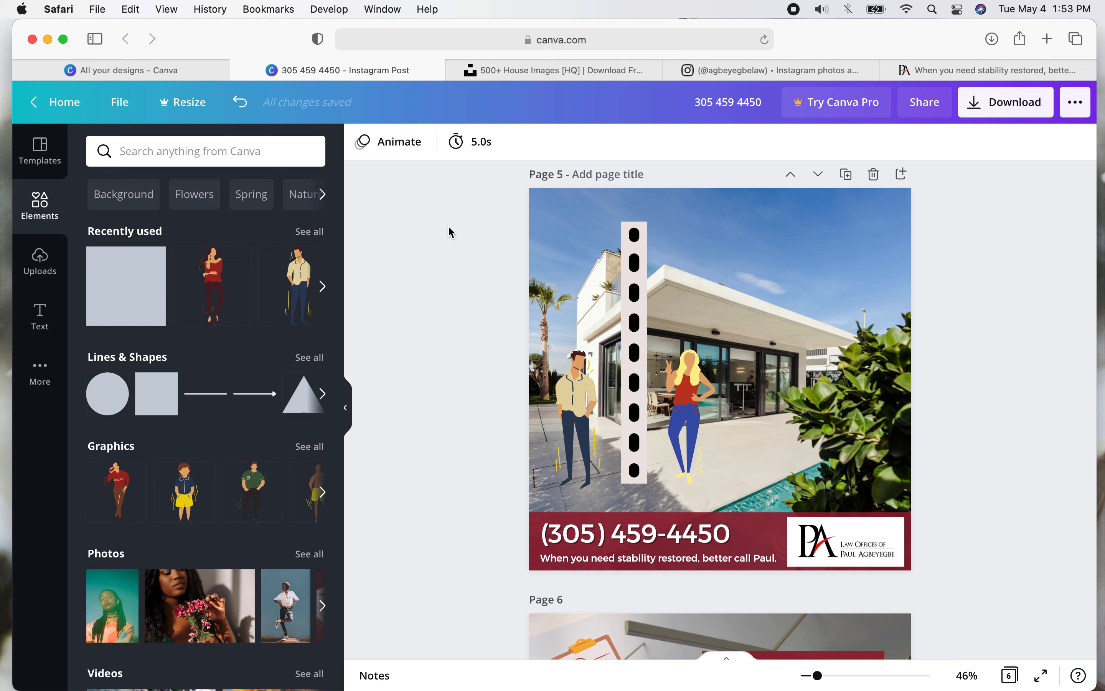
Move the dashed line off the off-white strip and make the strip narrower.
left_click(646, 315)
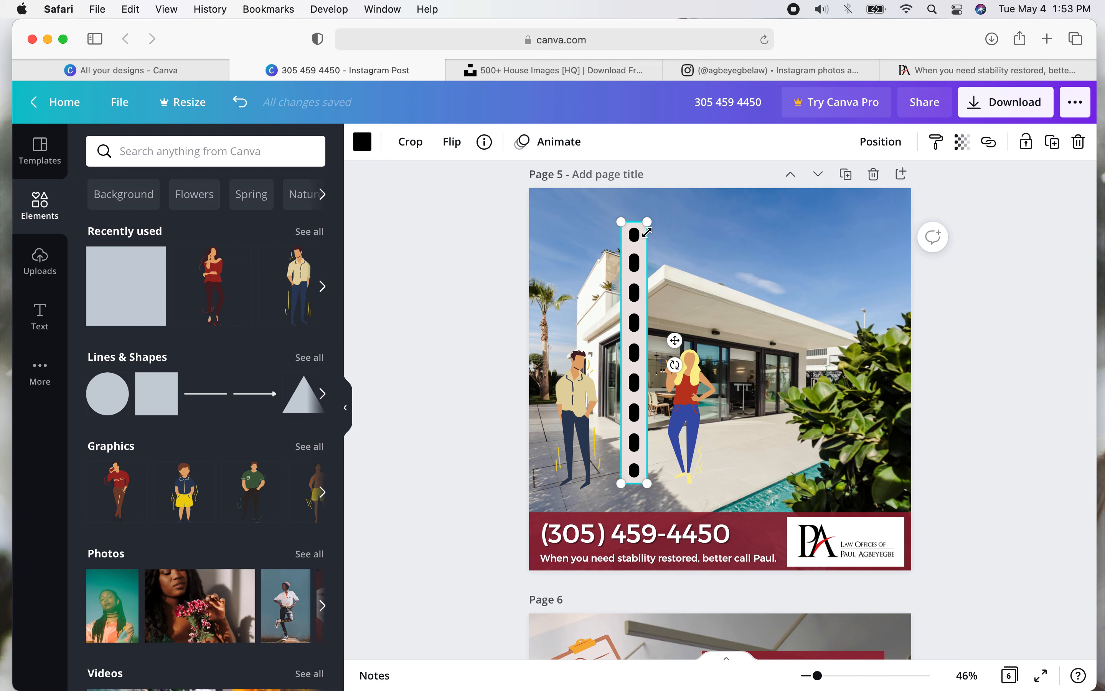
left_click(644, 329)
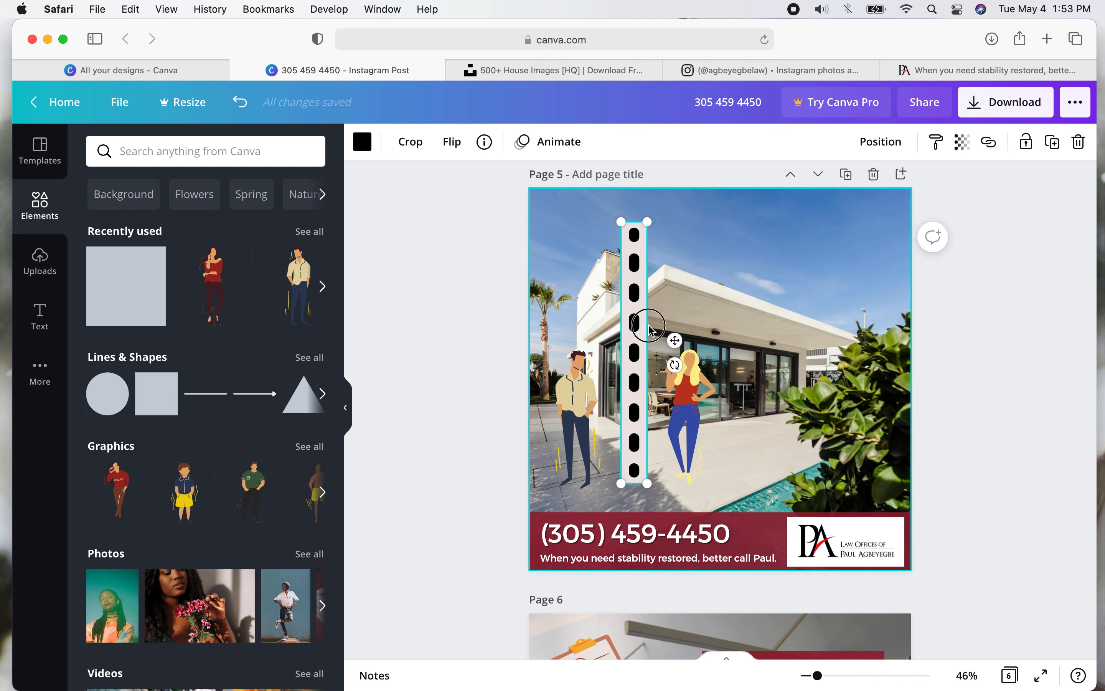
left_click(627, 332, "shift")
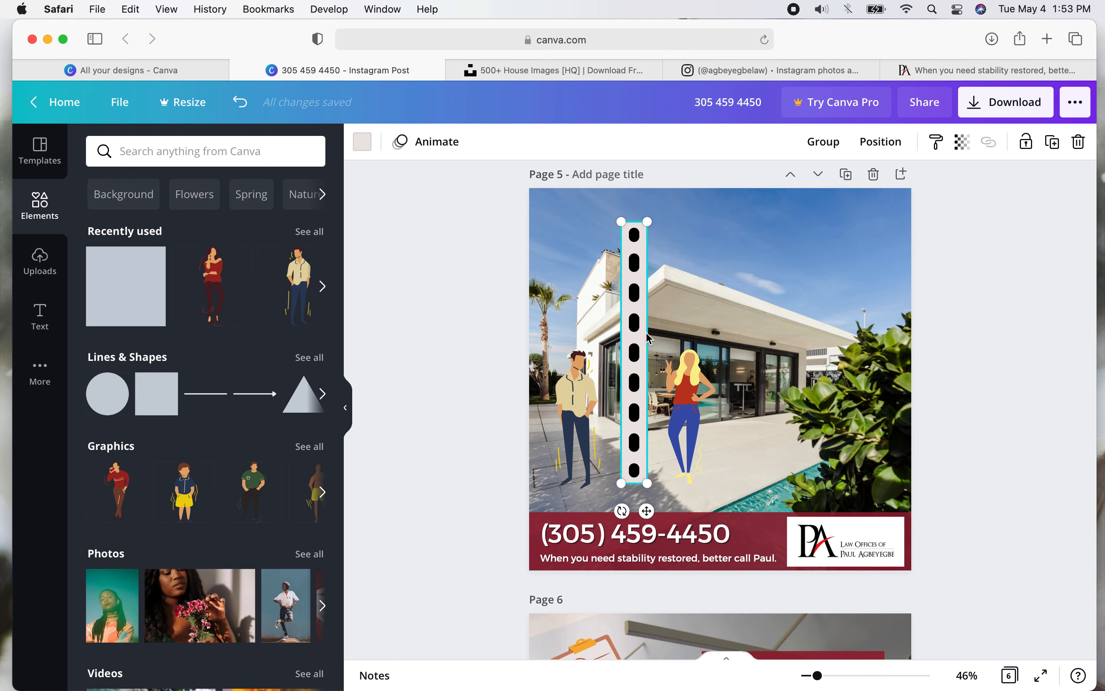
left_click(701, 296)
left_click_drag(634, 335, 784, 355)
left_click_drag(779, 314, 630, 314)
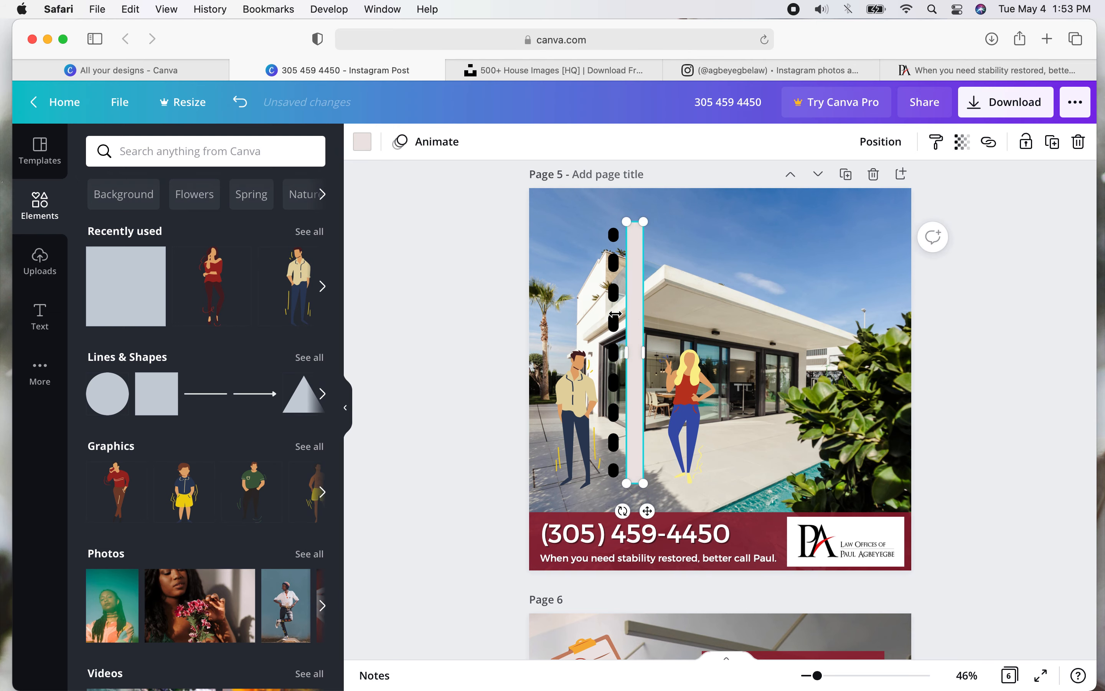
Leave the background photo's crop unchanged and center the dashed line back on the narrow strip.
double_click(576, 311)
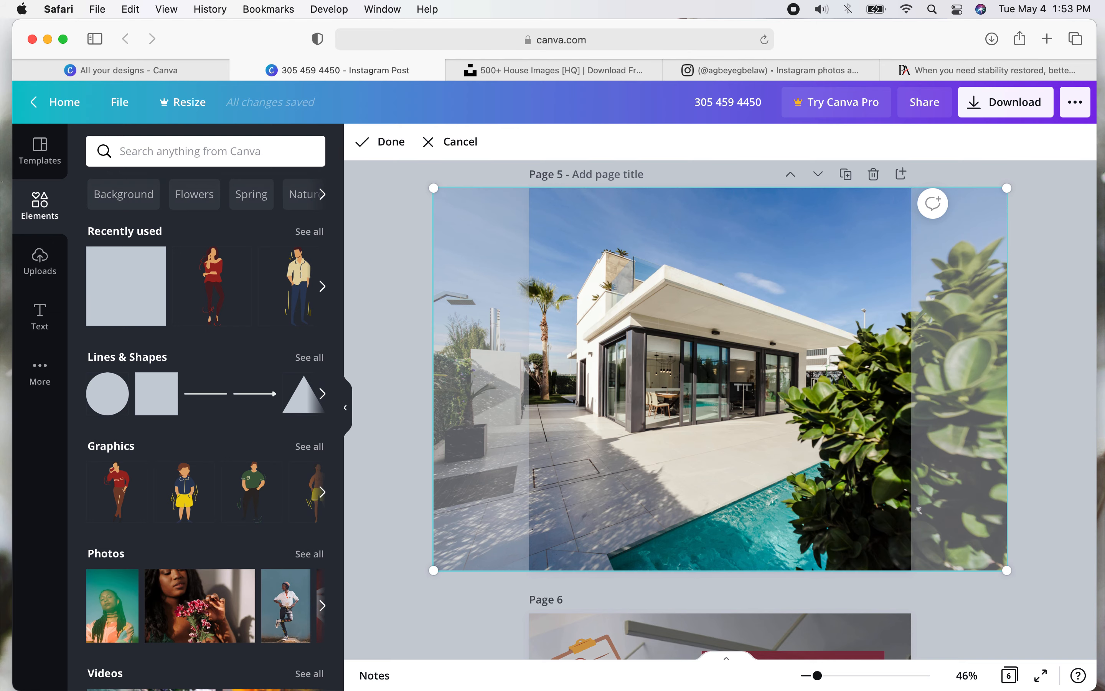
left_click(1057, 411)
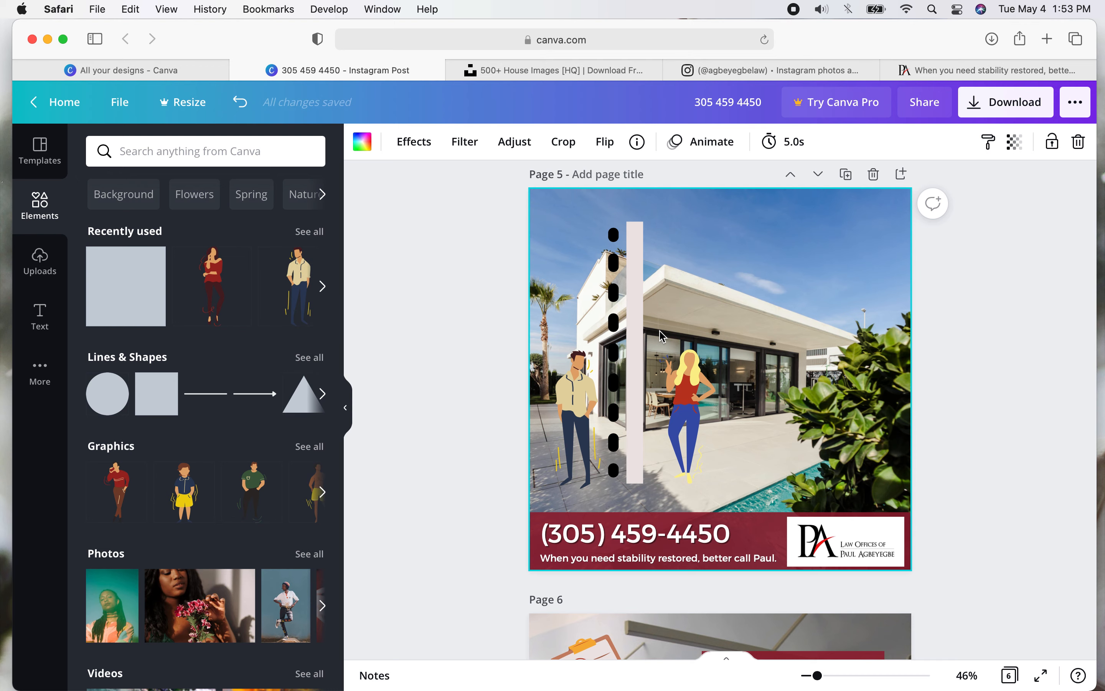
left_click_drag(614, 346, 635, 343)
left_click(471, 246)
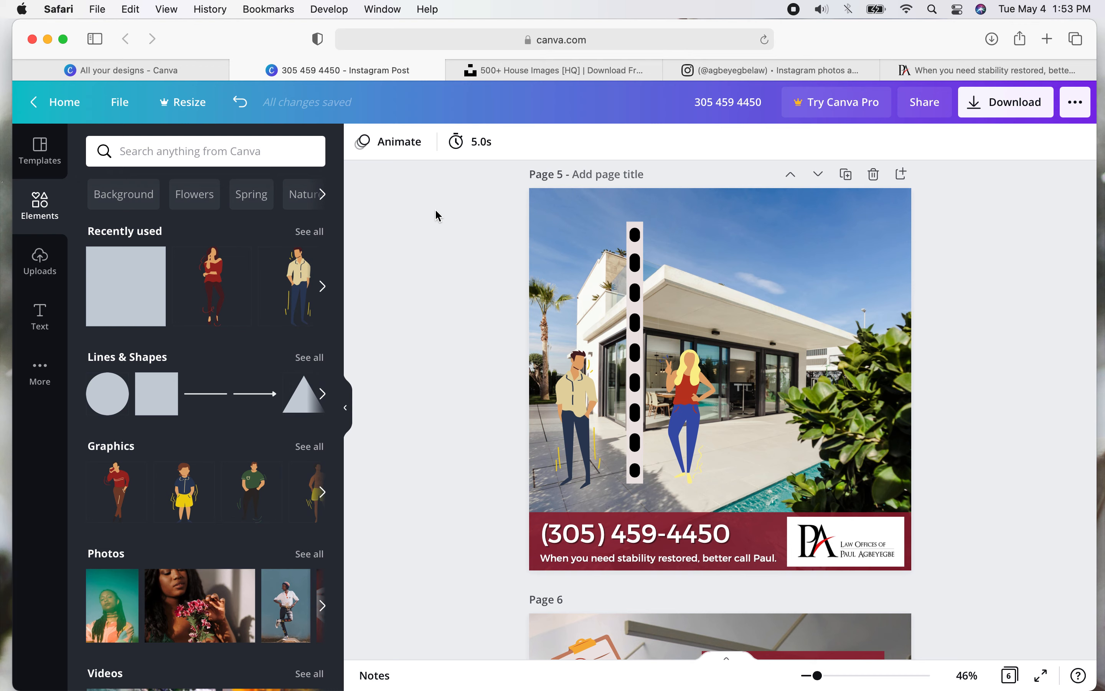
Move the dashed line aside, make the off-white strip semi-transparent, and center the dashes over it again.
left_click_drag(635, 293, 607, 293)
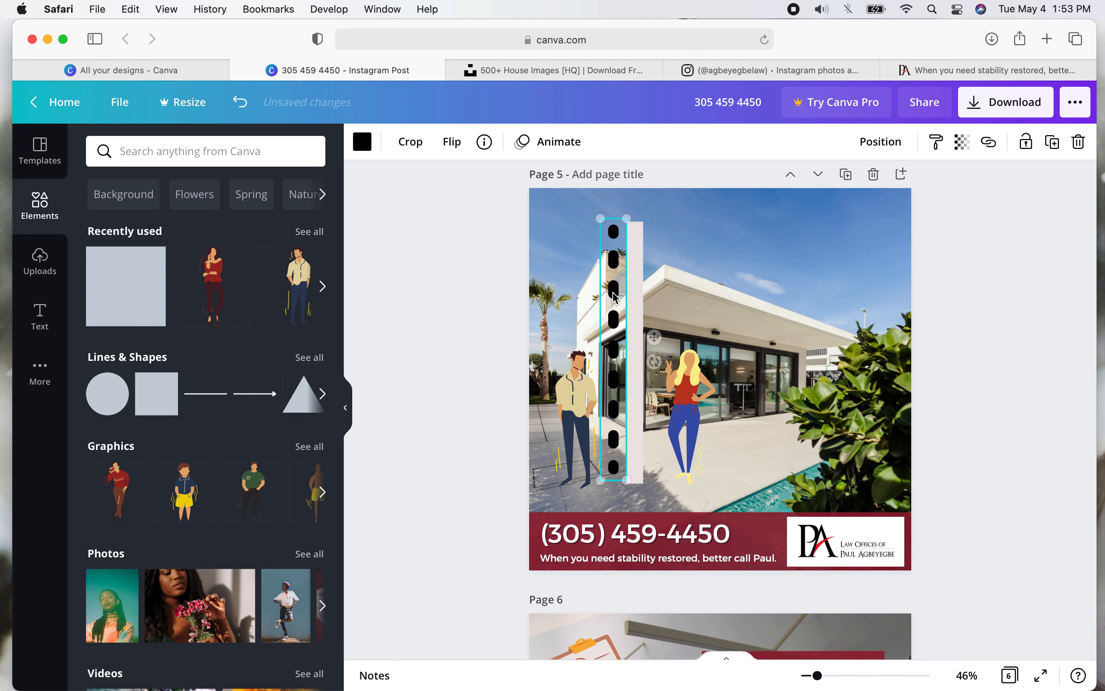
left_click(642, 300)
left_click(963, 144)
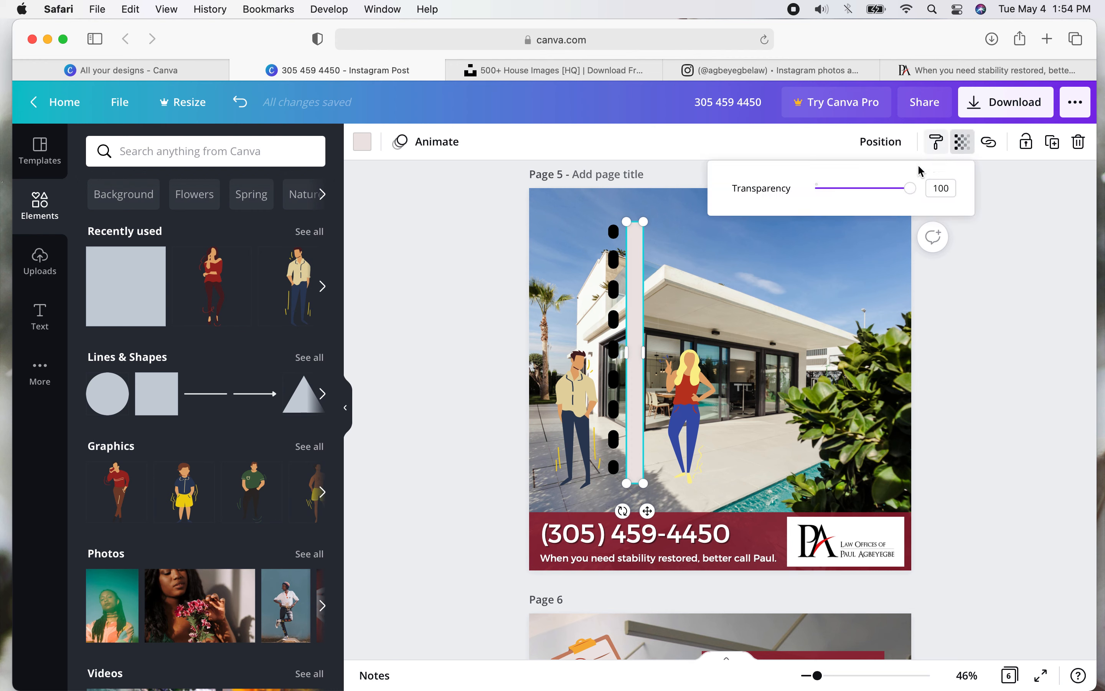
left_click_drag(911, 188, 865, 195)
left_click(469, 301)
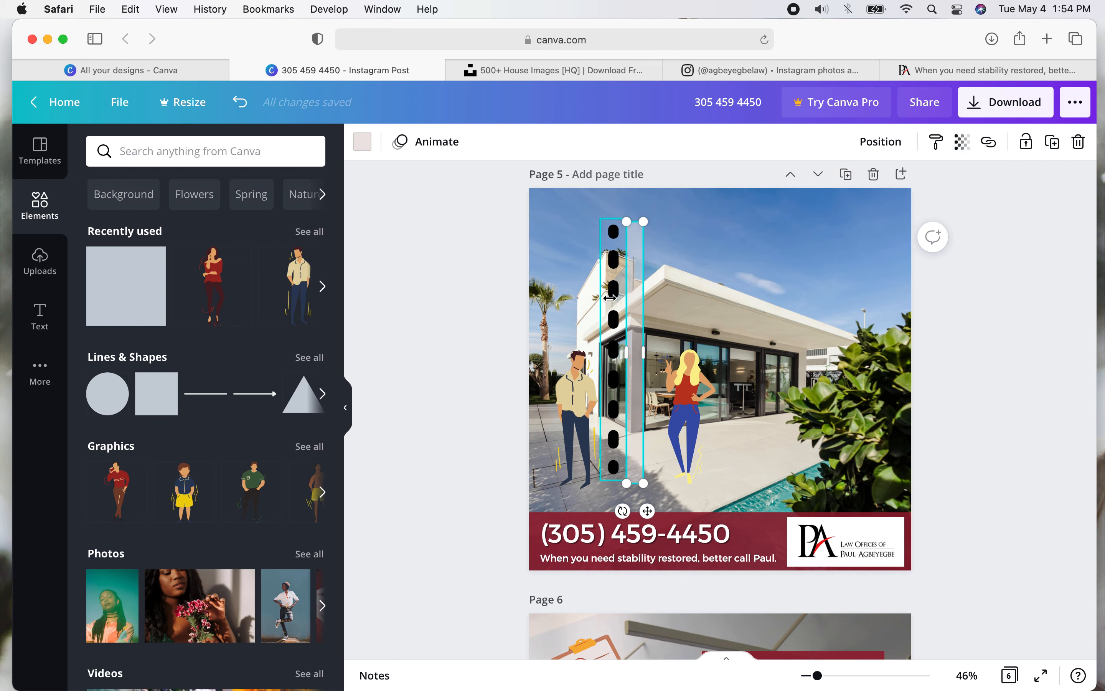
left_click(612, 281)
left_click_drag(612, 281, 634, 285)
left_click(464, 266)
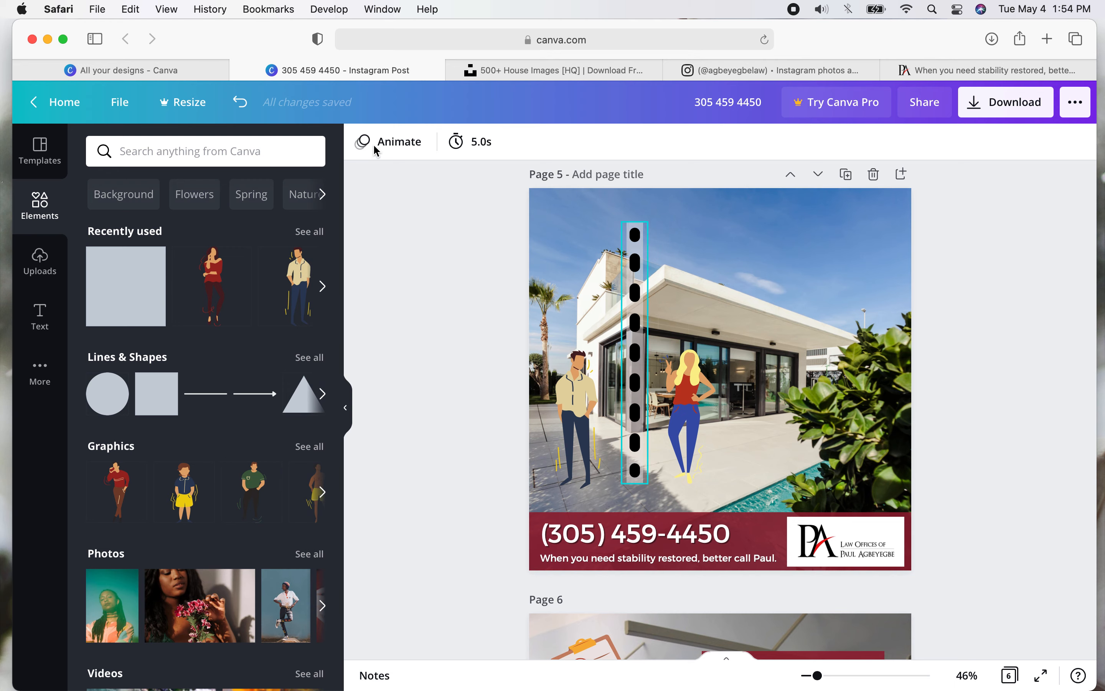
Add a heading text in the sky area of page 5 and set its font to Montserrat Classic.
left_click(40, 314)
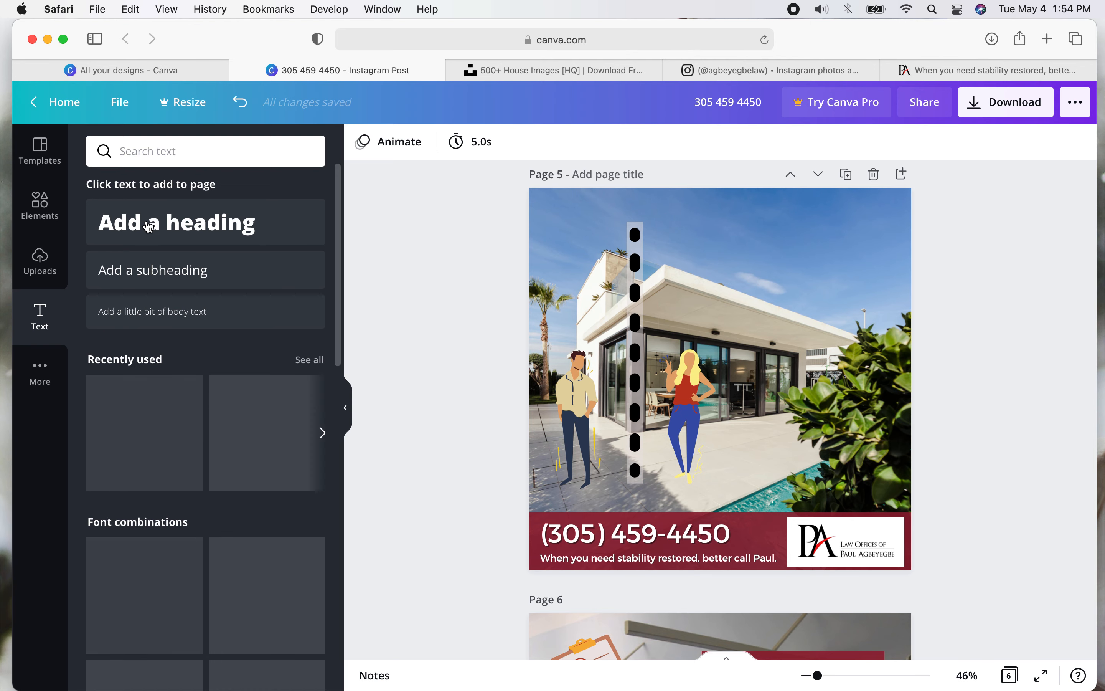
left_click_drag(148, 224, 862, 238)
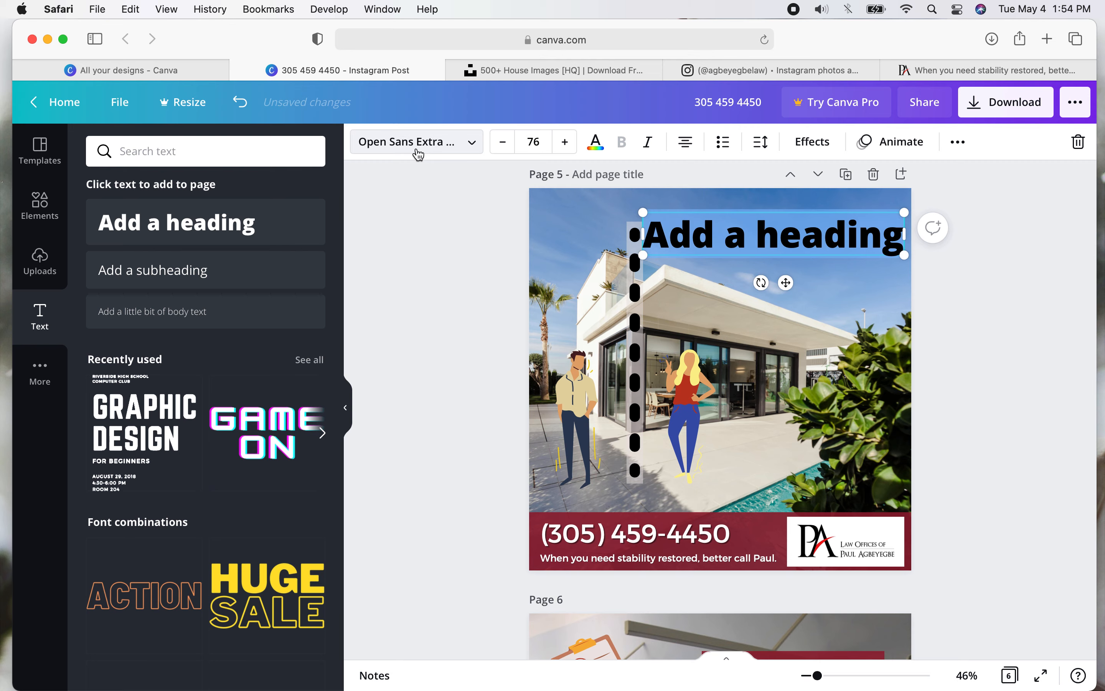
left_click(414, 143)
left_click(193, 150)
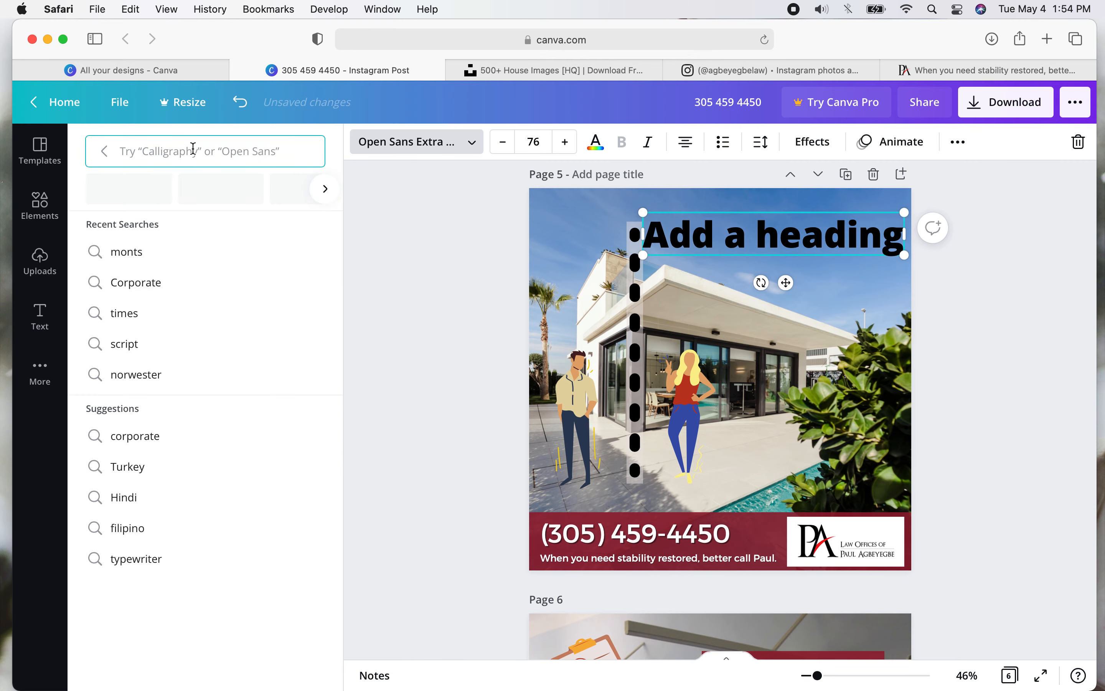
type("mont")
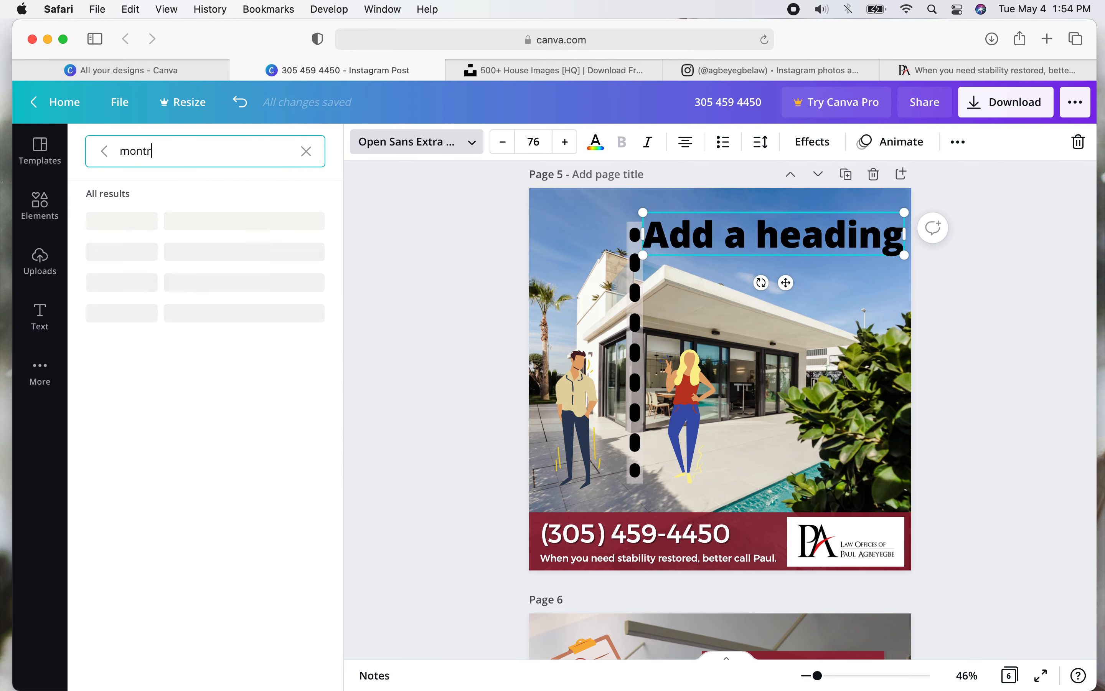
type("s")
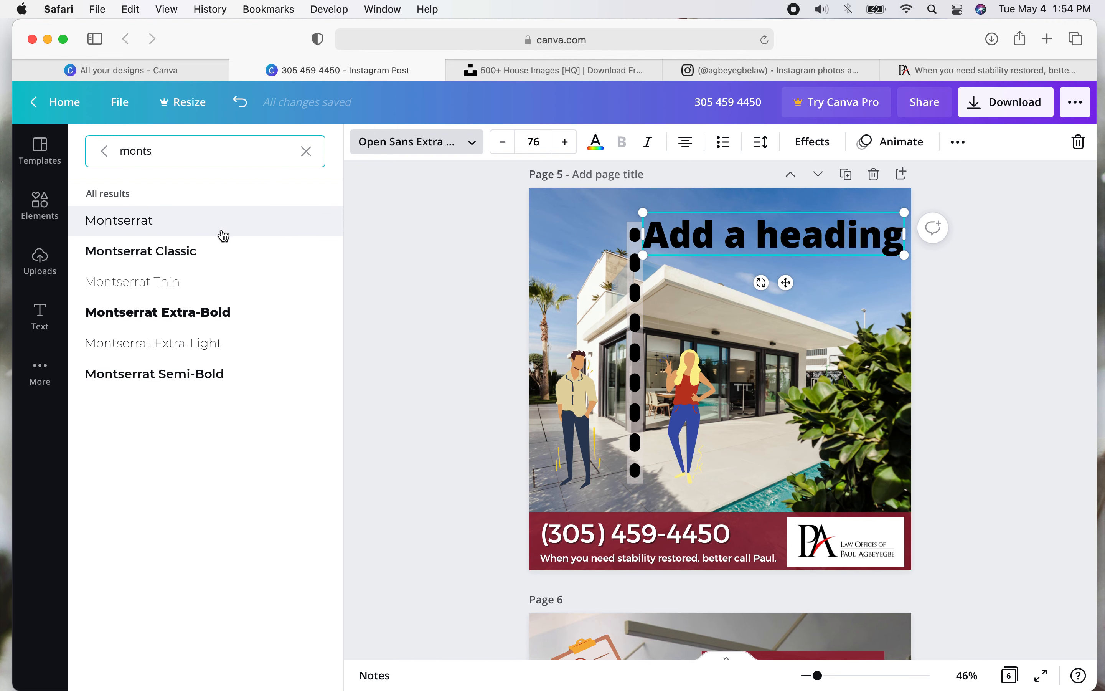
left_click(230, 257)
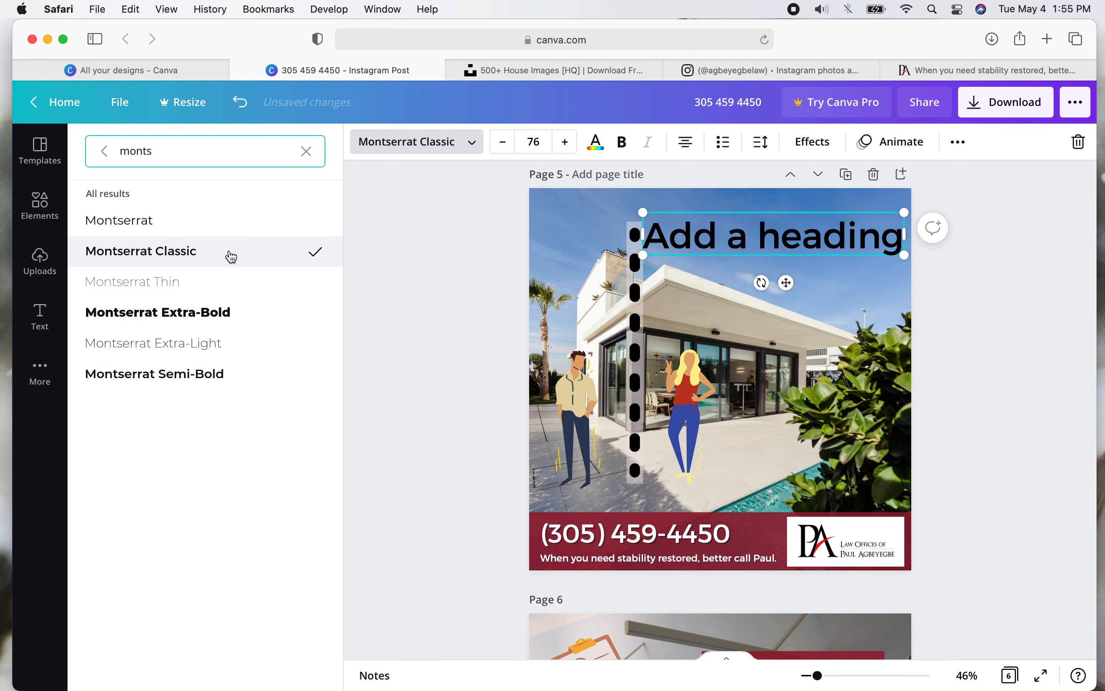
Replace the heading's placeholder text with "Partitioning Real Estate?".
left_click(682, 235)
triple_click(682, 235)
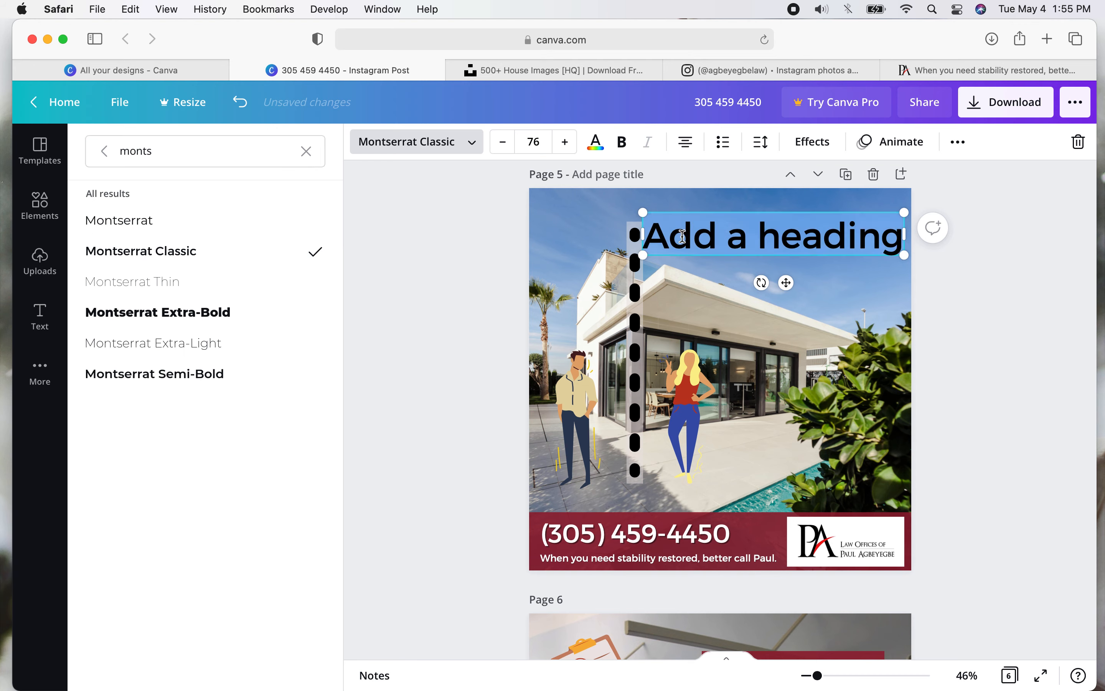
type("Pa")
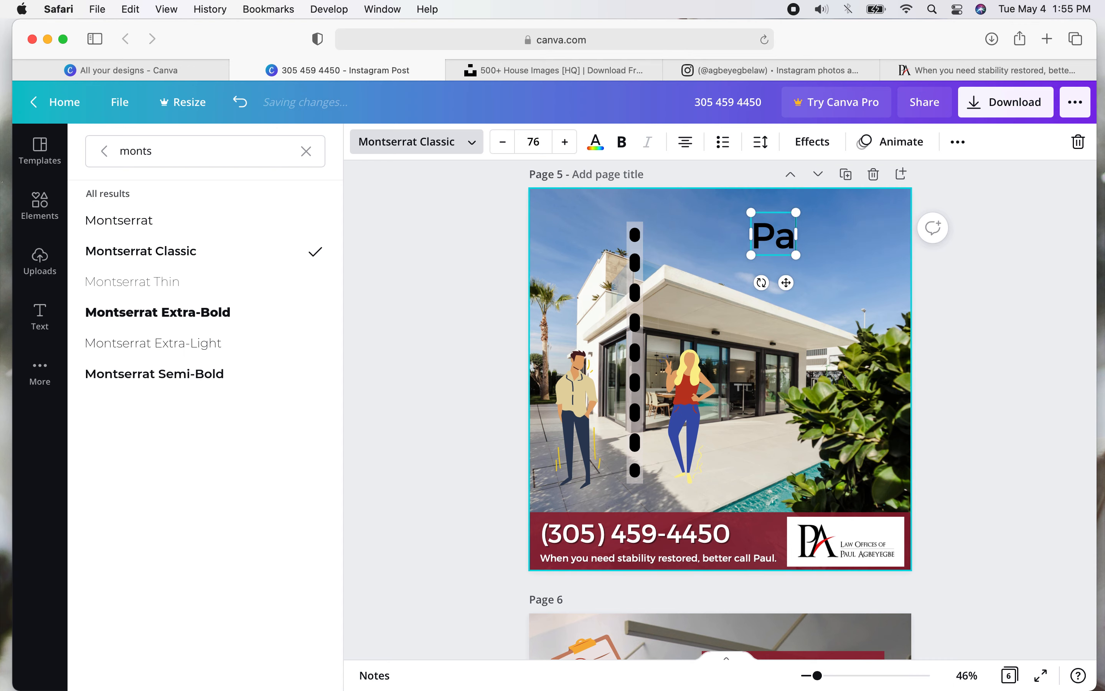
type("rtitioning Re")
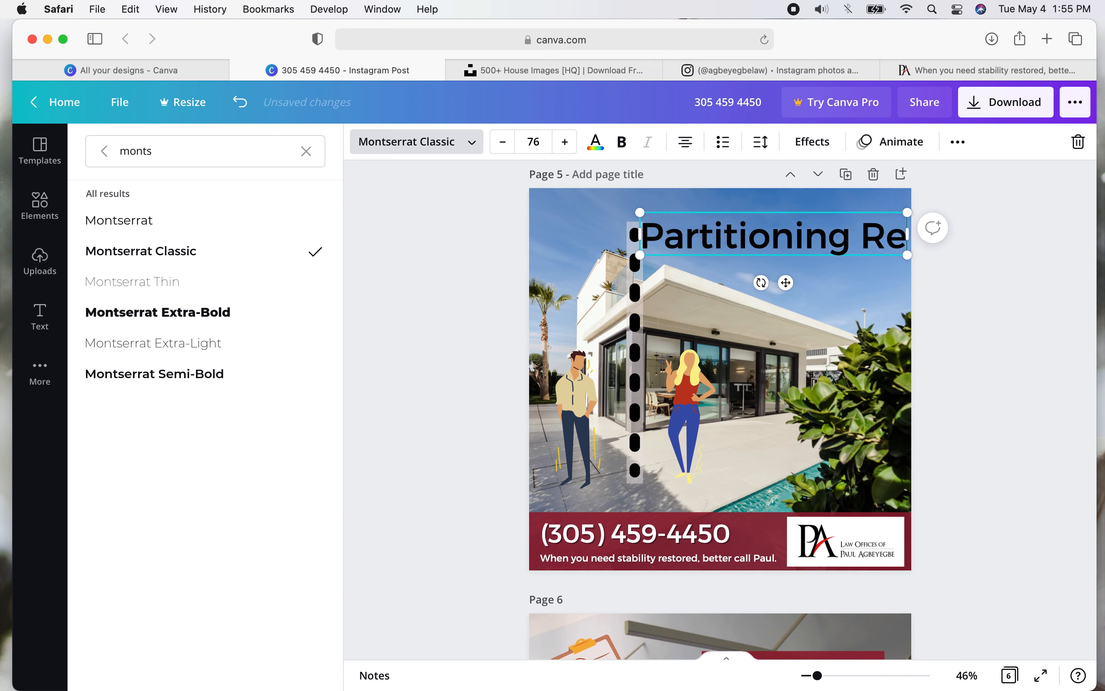
type("al Esta")
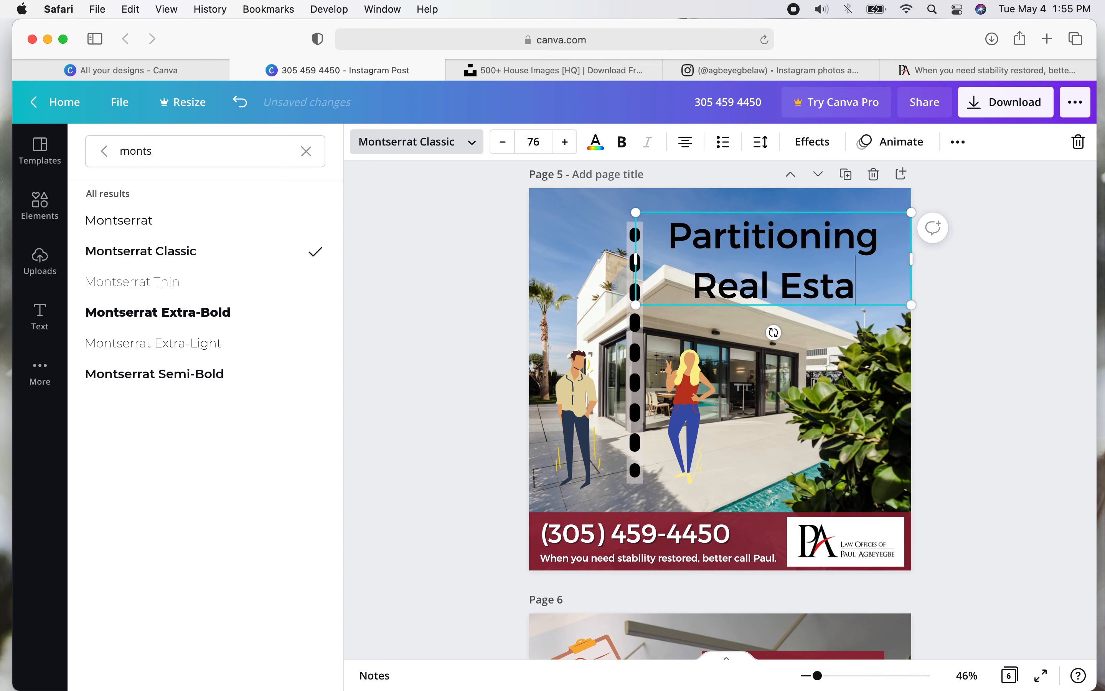
type("te?")
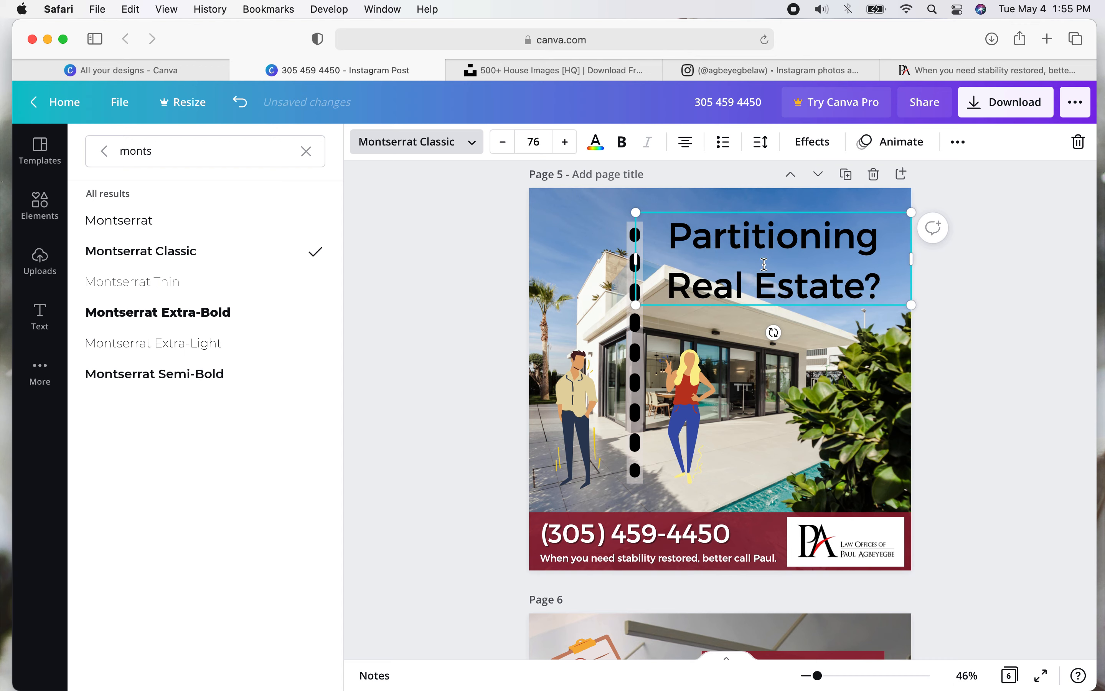
Narrow the heading's text box, shrink the text to size 57.1, and move it into the page's upper-right sky.
left_click_drag(910, 259, 878, 258)
left_click_drag(877, 305, 819, 283)
left_click(1016, 314)
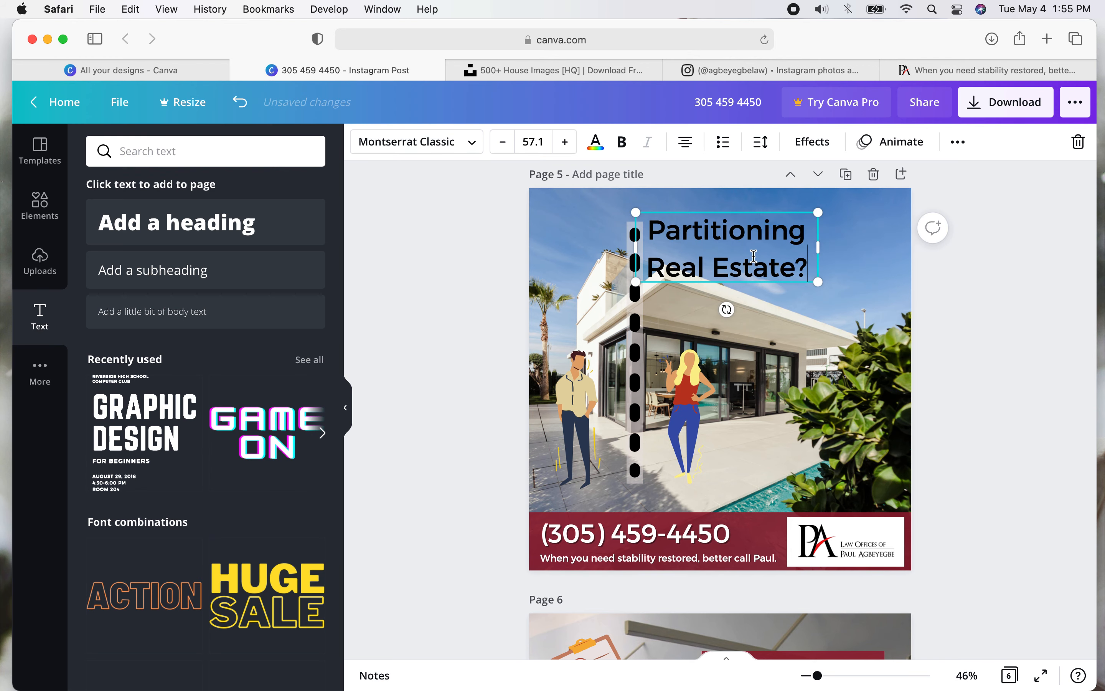
left_click_drag(744, 254, 807, 238)
left_click(1008, 313)
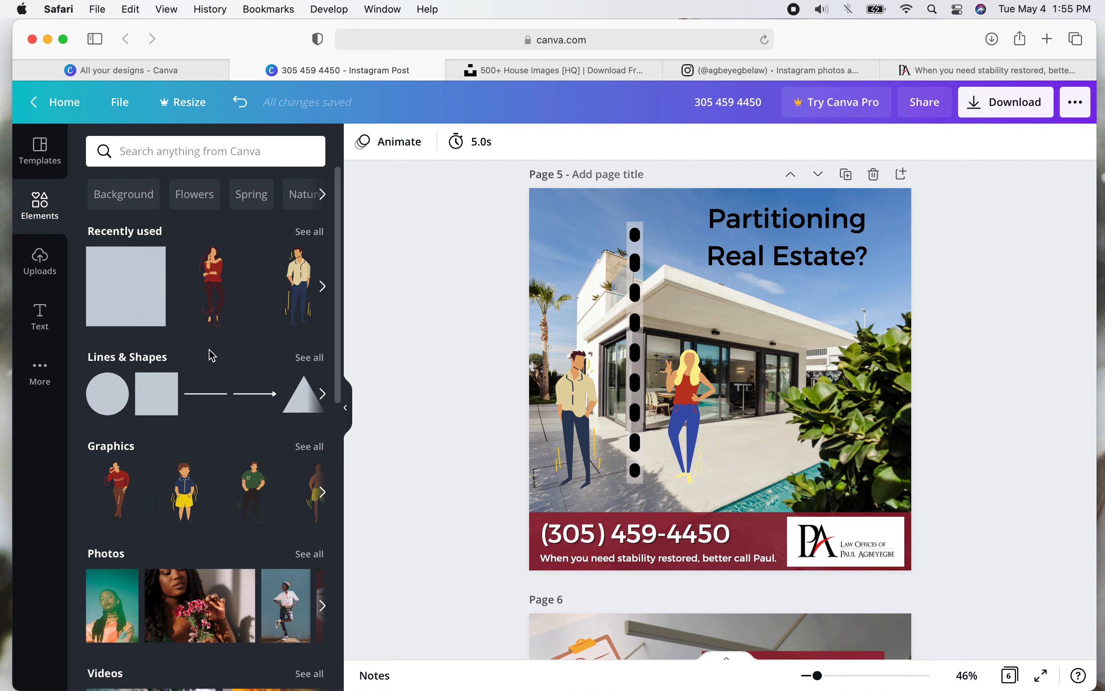
Look through the element categories for something to place behind the headline.
scroll(213, 356, "down", 5)
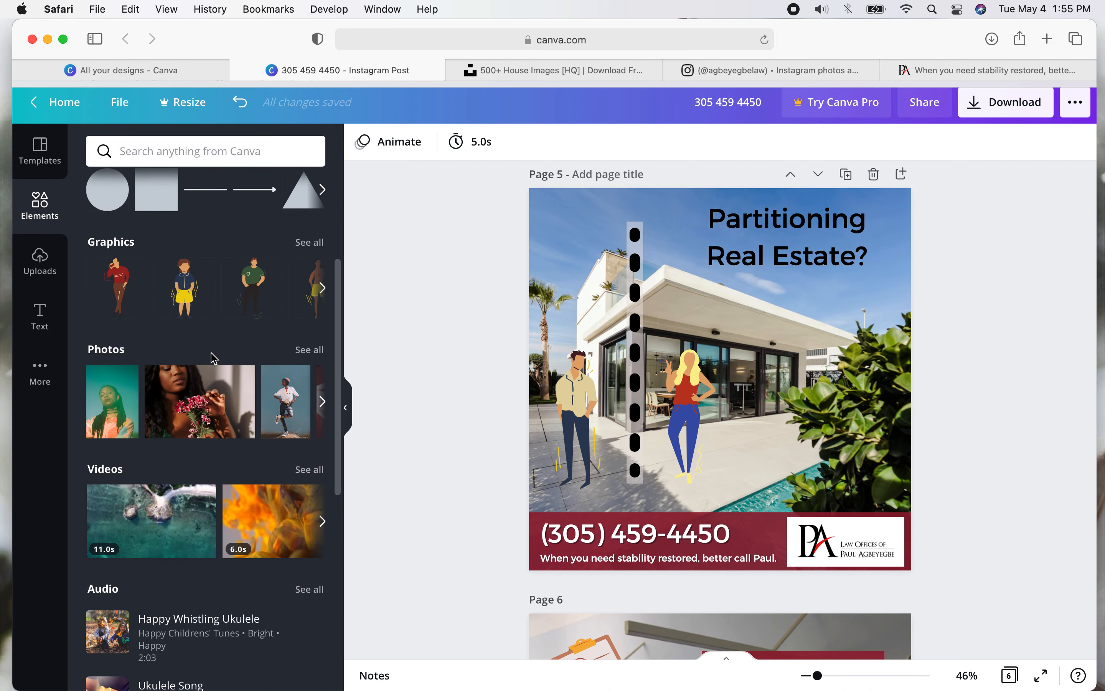
scroll(213, 356, "down", 10)
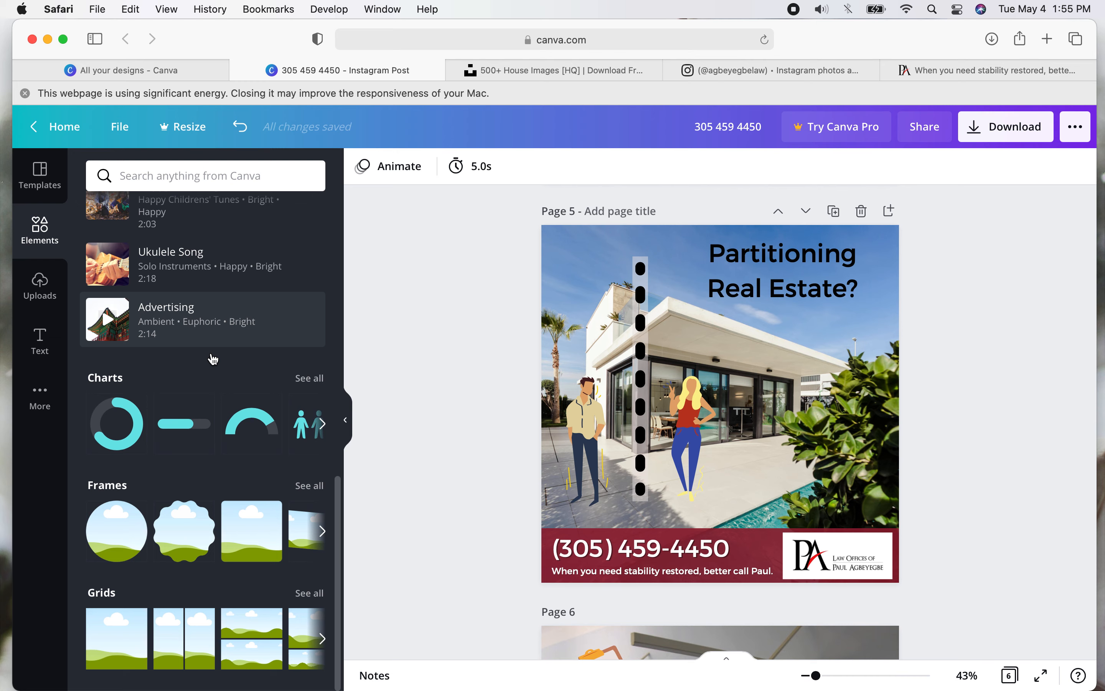
scroll(213, 357, "up", 10)
scroll(213, 358, "up", 6)
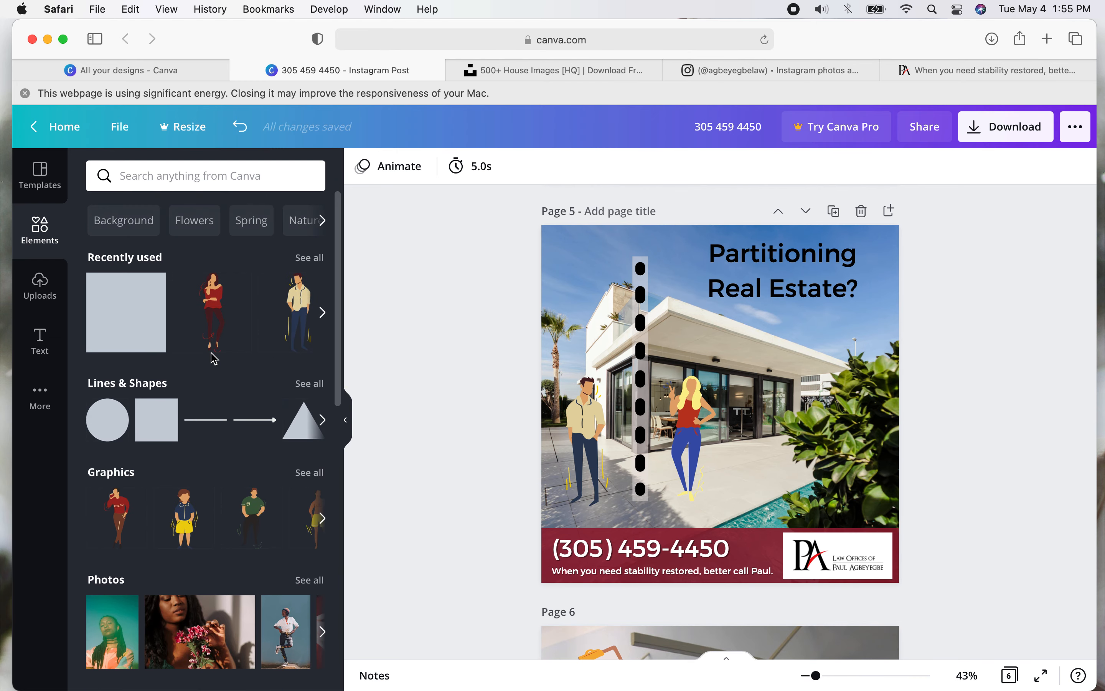
scroll(214, 359, "down", 3)
scroll(214, 358, "up", 3)
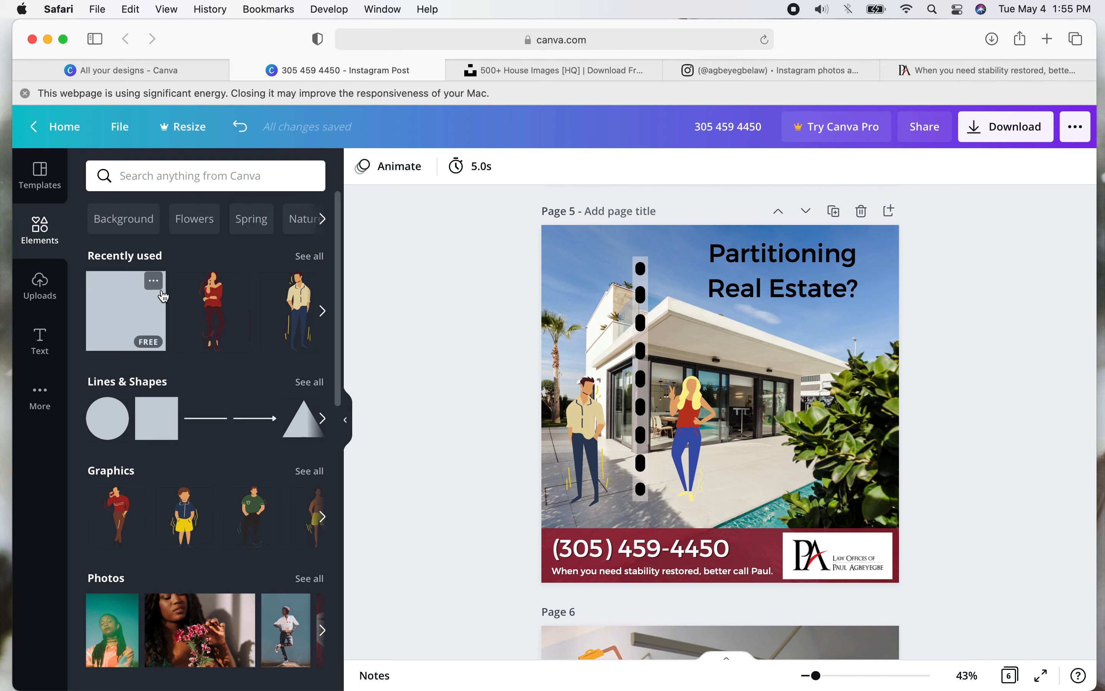
scroll(207, 382, "down", 3)
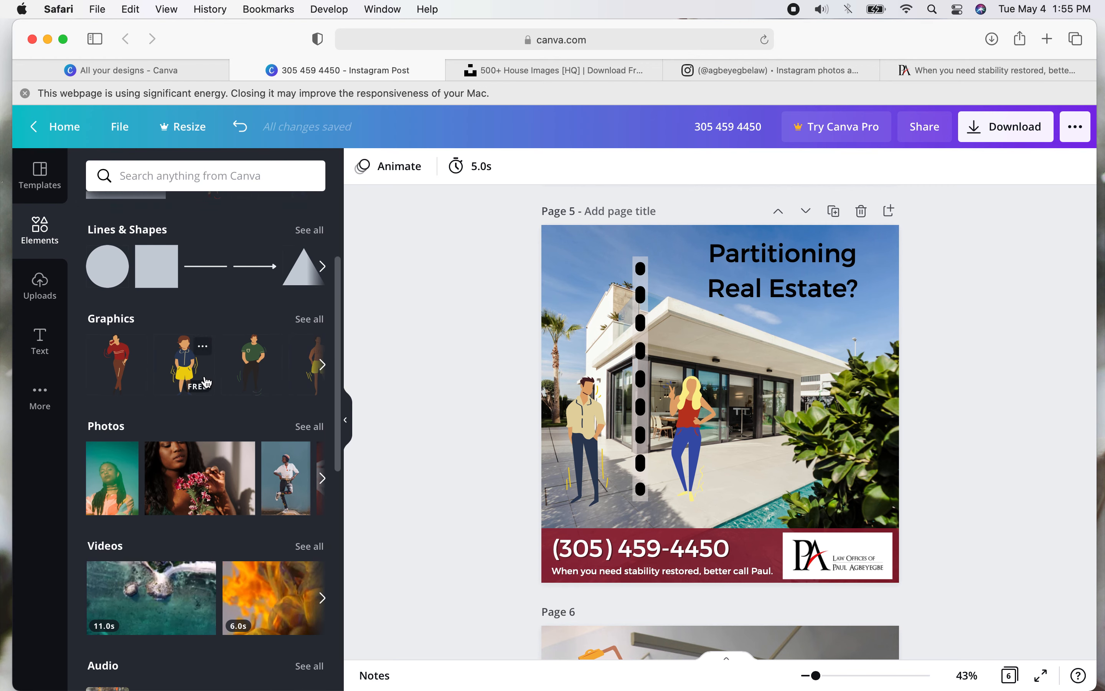
scroll(207, 381, "up", 3)
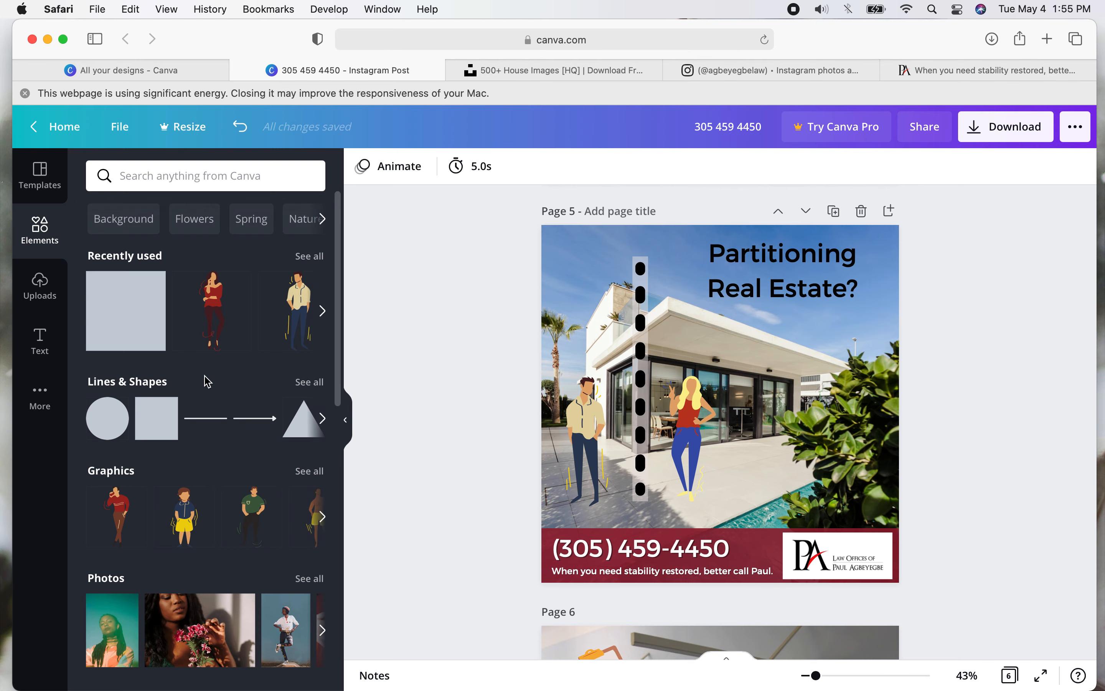
Browse the full Lines & Shapes collection and add the rectangle with a wavy striped edge to the page.
left_click(309, 383)
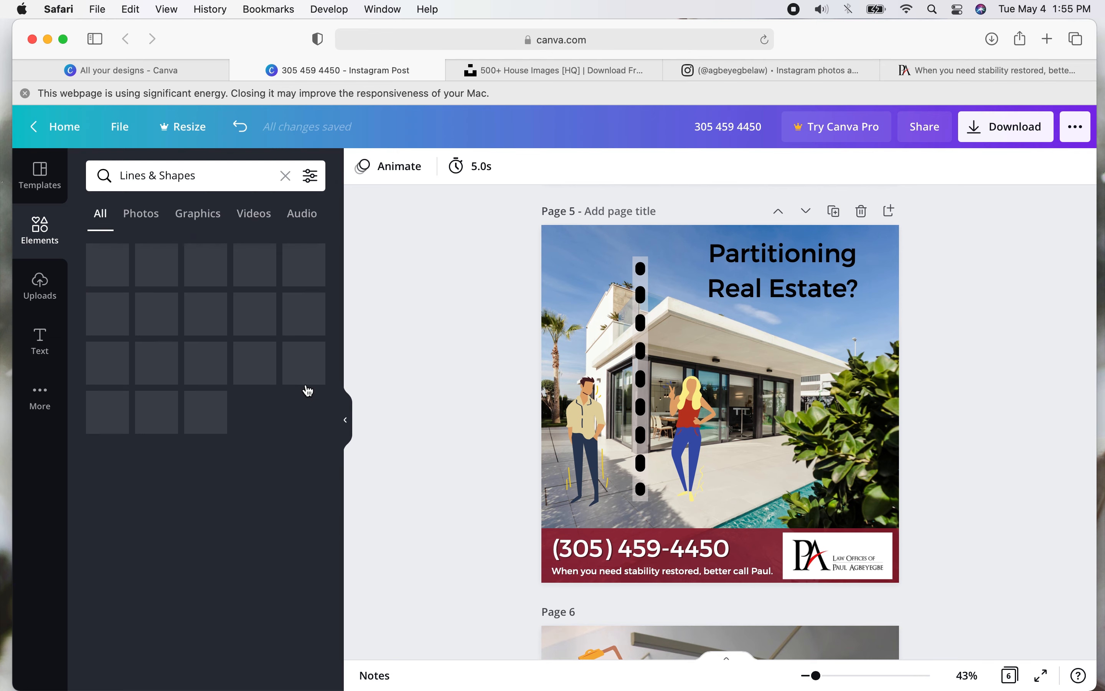
scroll(199, 373, "down", 1)
scroll(199, 374, "down", 7)
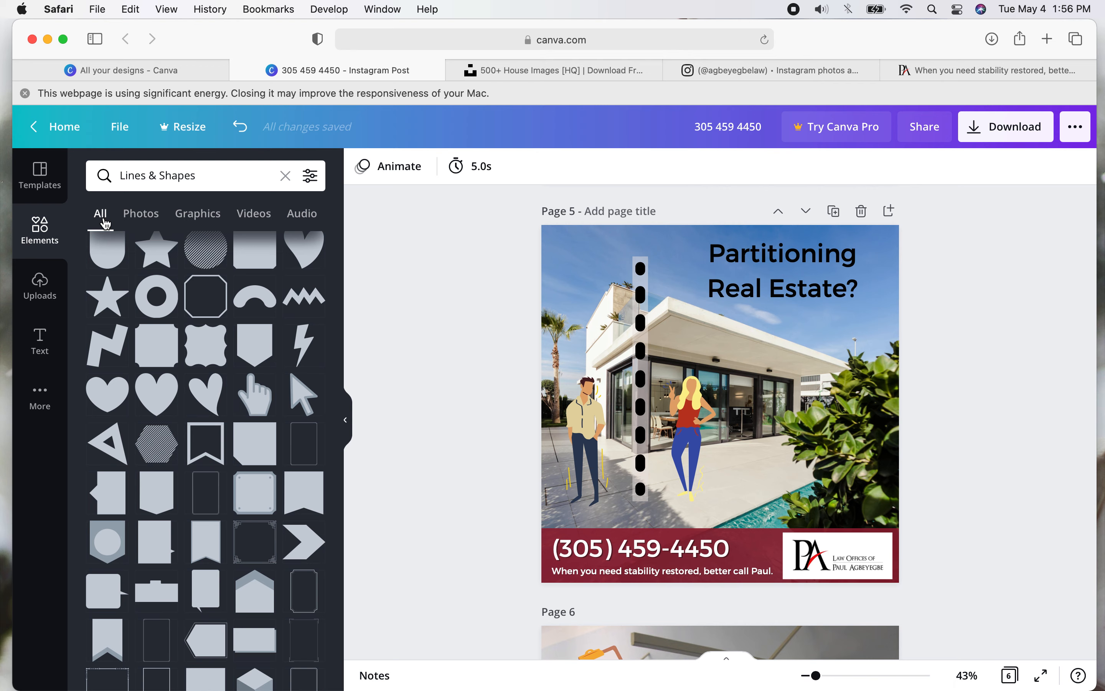
scroll(166, 370, "up", 8)
left_click(26, 93)
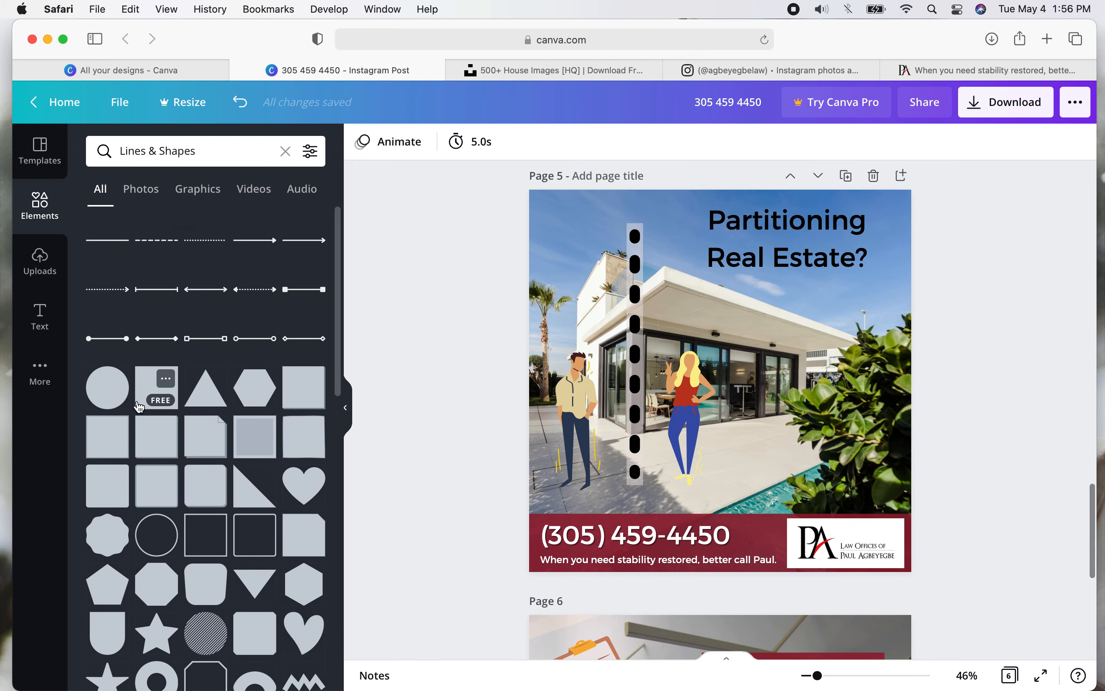
scroll(139, 407, "down", 10)
scroll(140, 407, "down", 3)
scroll(140, 407, "down", 6)
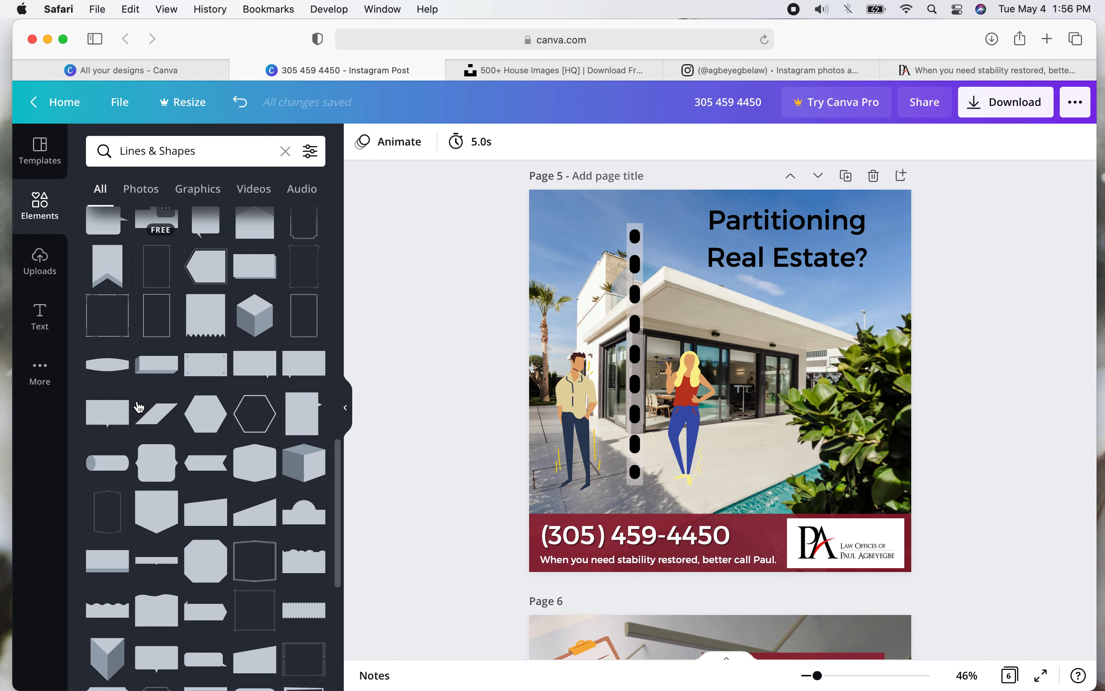
scroll(139, 407, "down", 3)
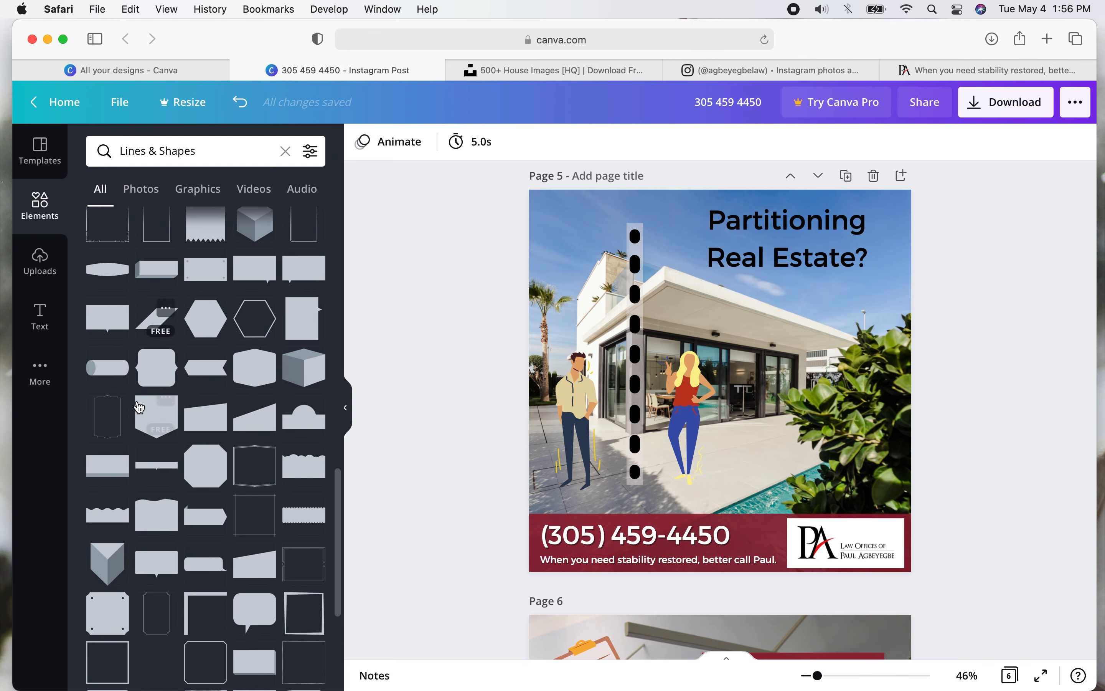
scroll(139, 407, "down", 5)
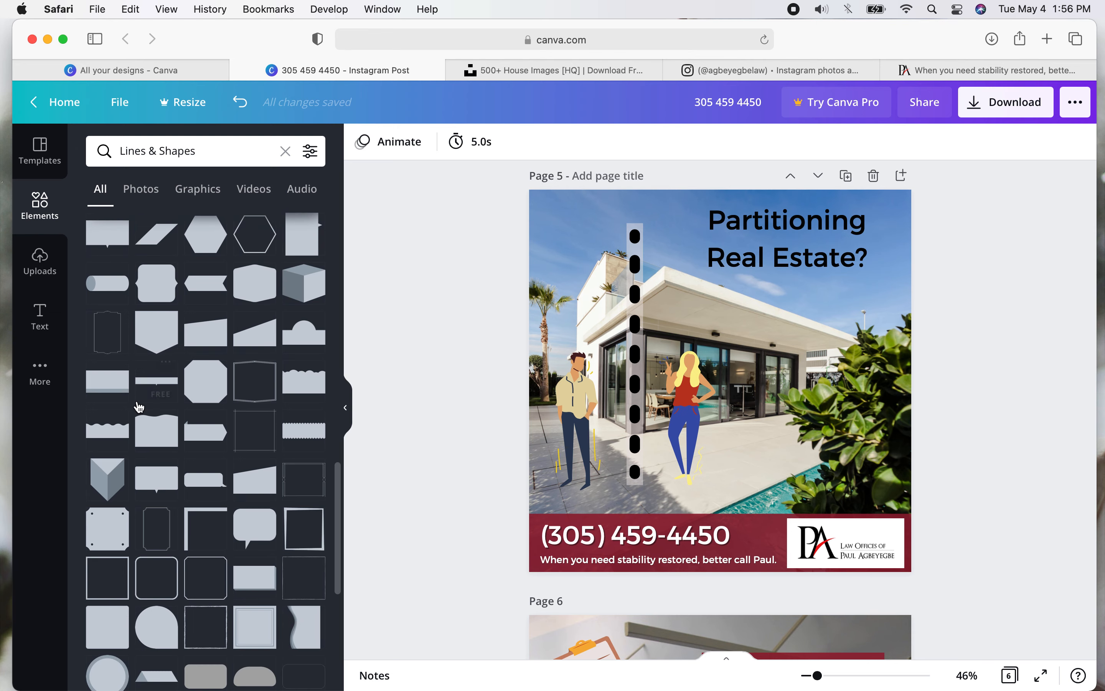
scroll(140, 407, "down", 4)
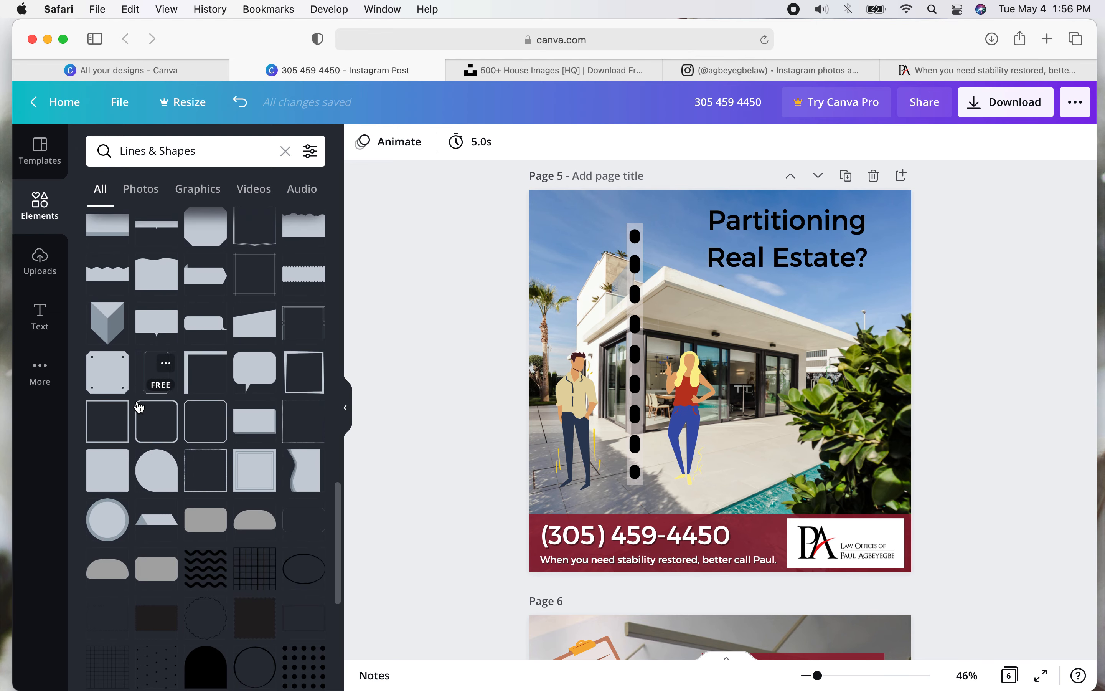
scroll(197, 397, "down", 2)
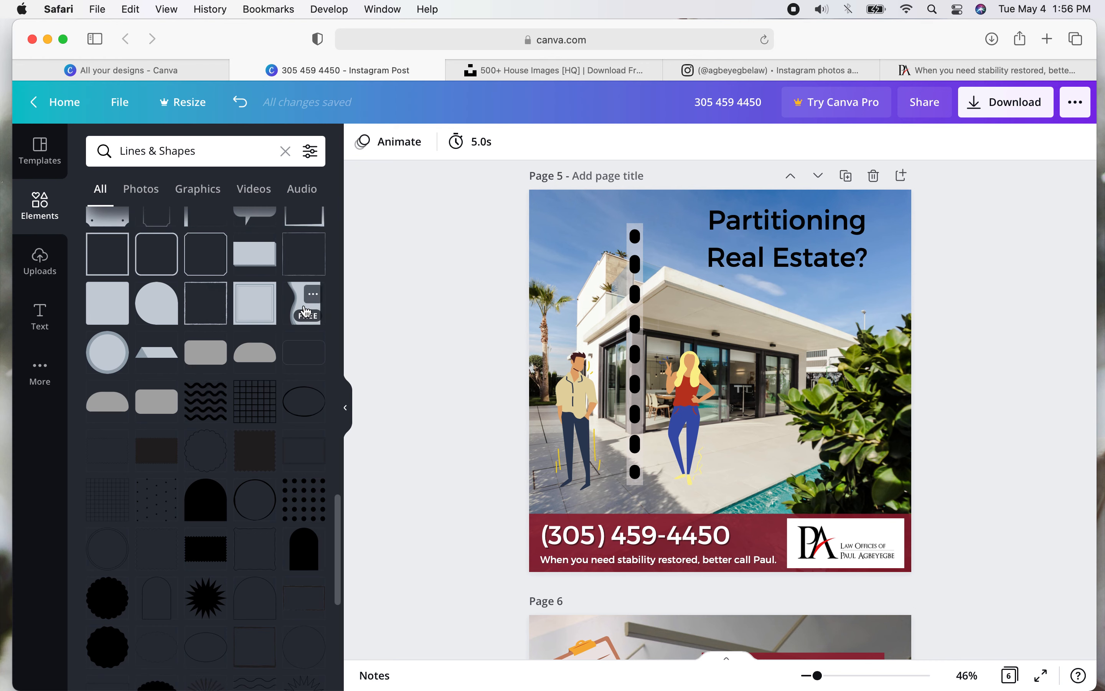
left_click(303, 310)
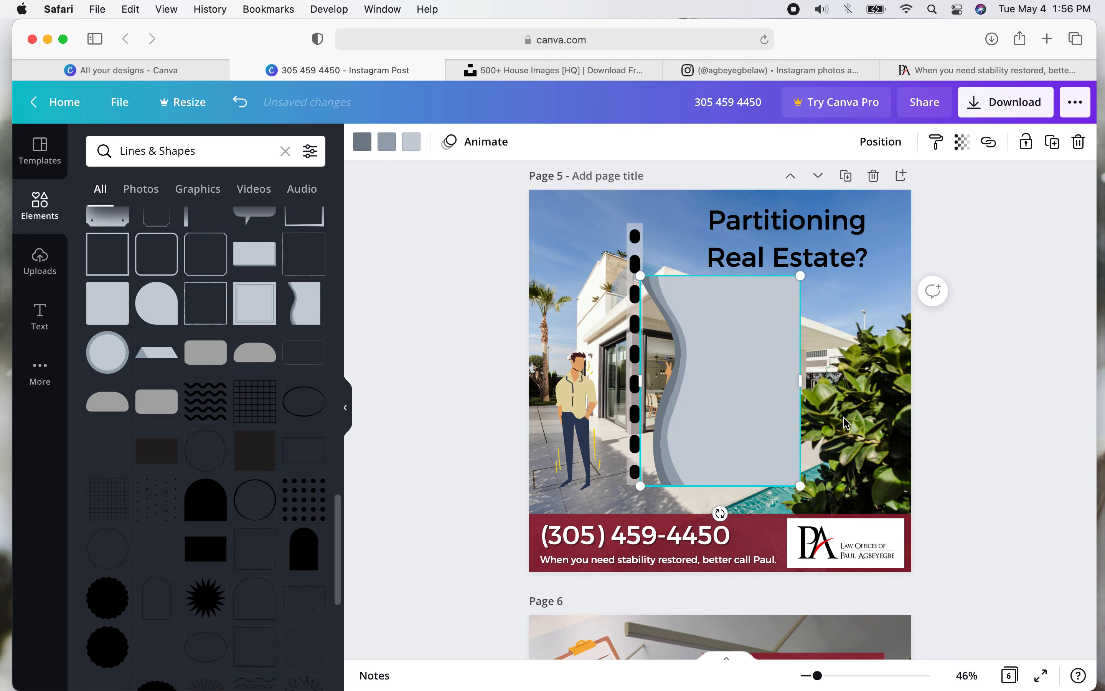
Rotate the wavy shape so its striped edge faces up and fit it as a panel behind the headline.
mouse_move(721, 514)
left_mouse_down()
mouse_move(610, 459)
mouse_move(552, 407)
mouse_move(563, 383)
left_mouse_up()
mouse_move(723, 460)
left_mouse_down()
mouse_move(720, 385)
mouse_move(721, 397)
mouse_move(791, 229)
mouse_move(776, 276)
left_mouse_up()
left_click_drag(884, 292, 823, 284)
left_click(406, 293)
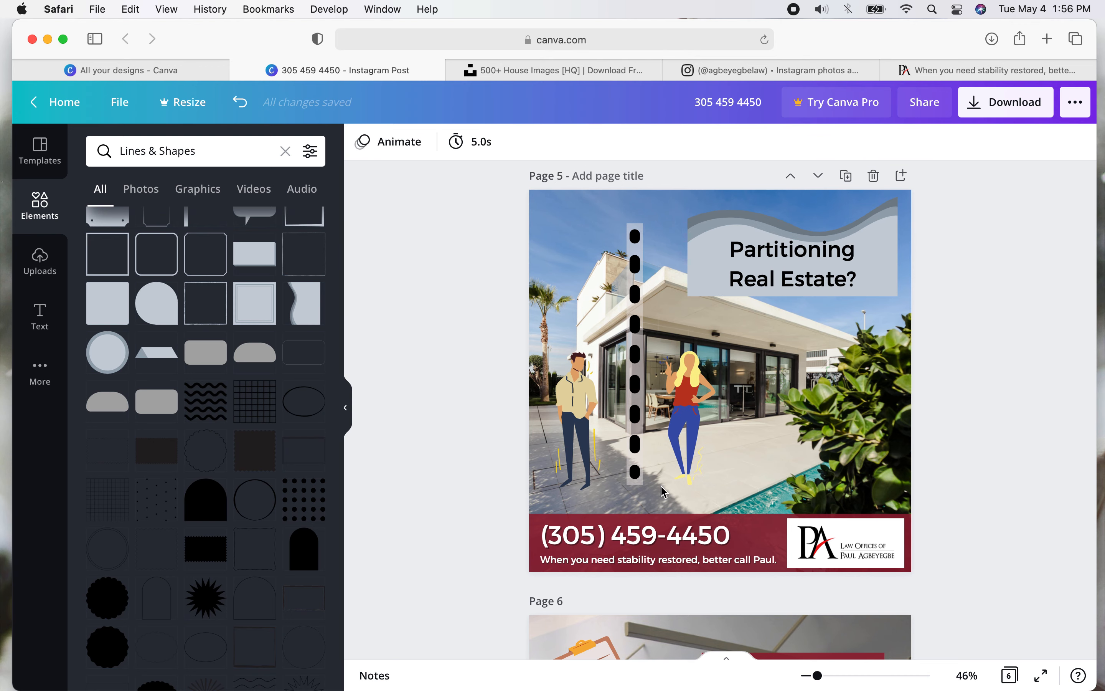
Recolour the wavy panel's outer stripe and main body to the dark red used by the contact banner.
left_click(776, 533)
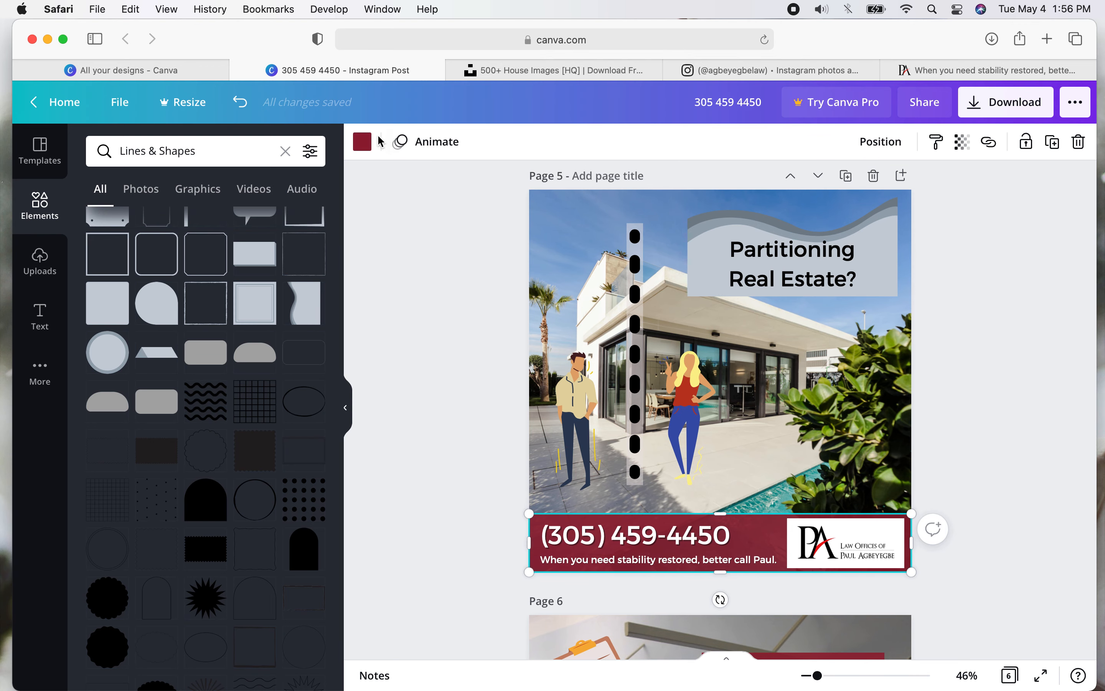
left_click(891, 243)
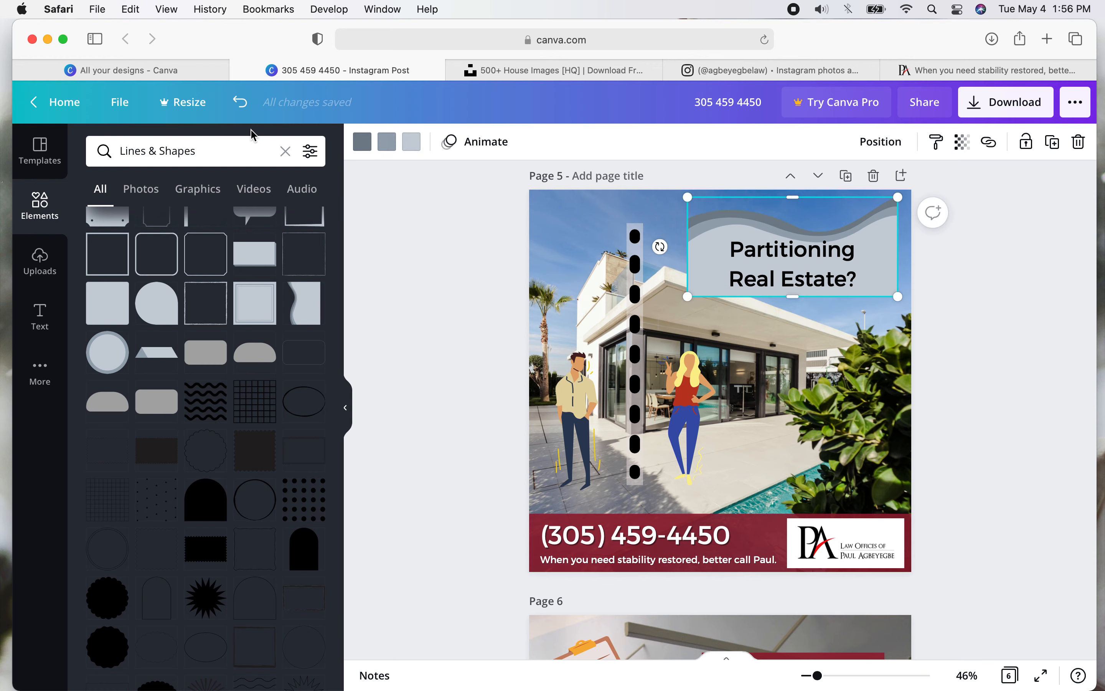
left_click(363, 142)
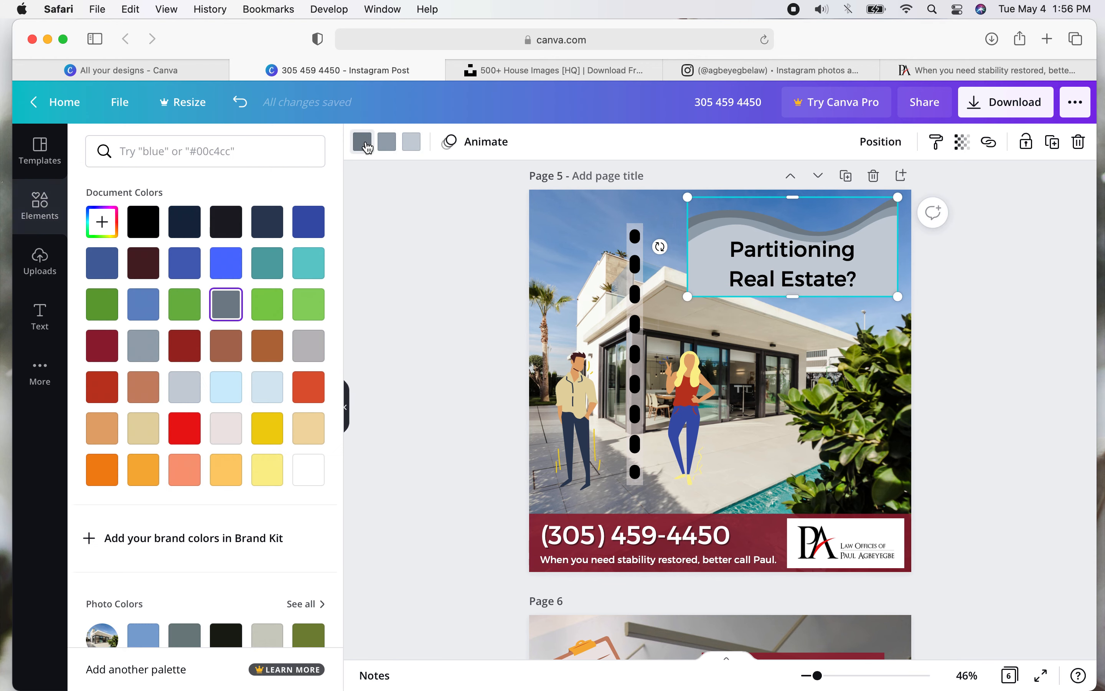
left_click(112, 346)
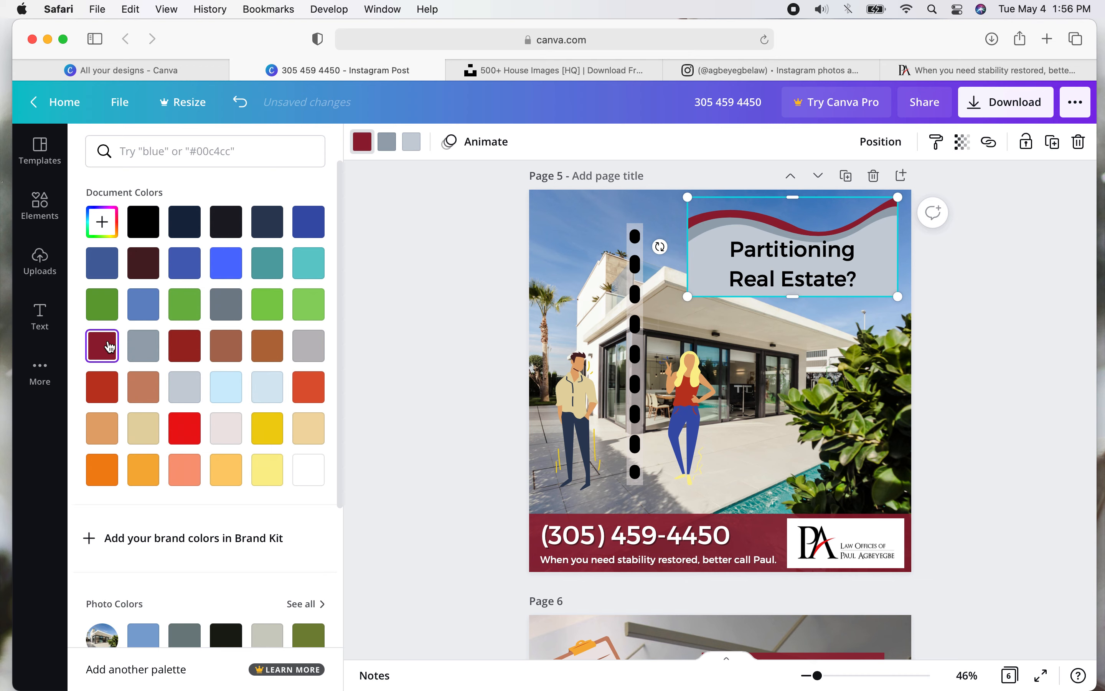
left_click(411, 142)
left_click(110, 356)
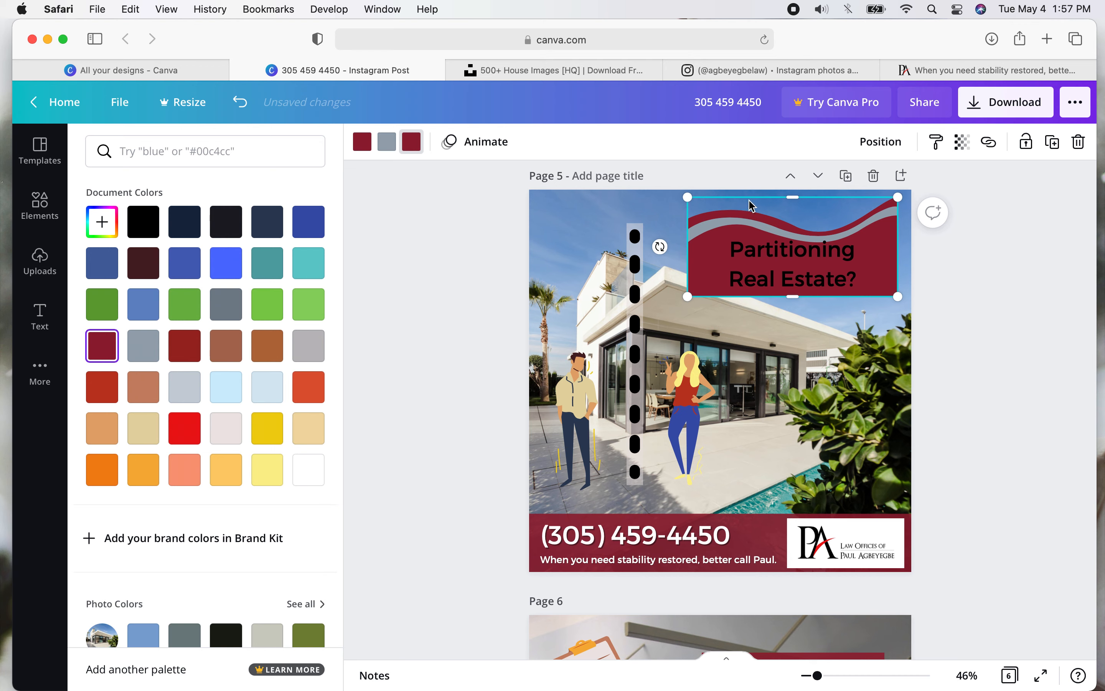
Try white as the colour of the panel's middle stripe.
left_click(387, 142)
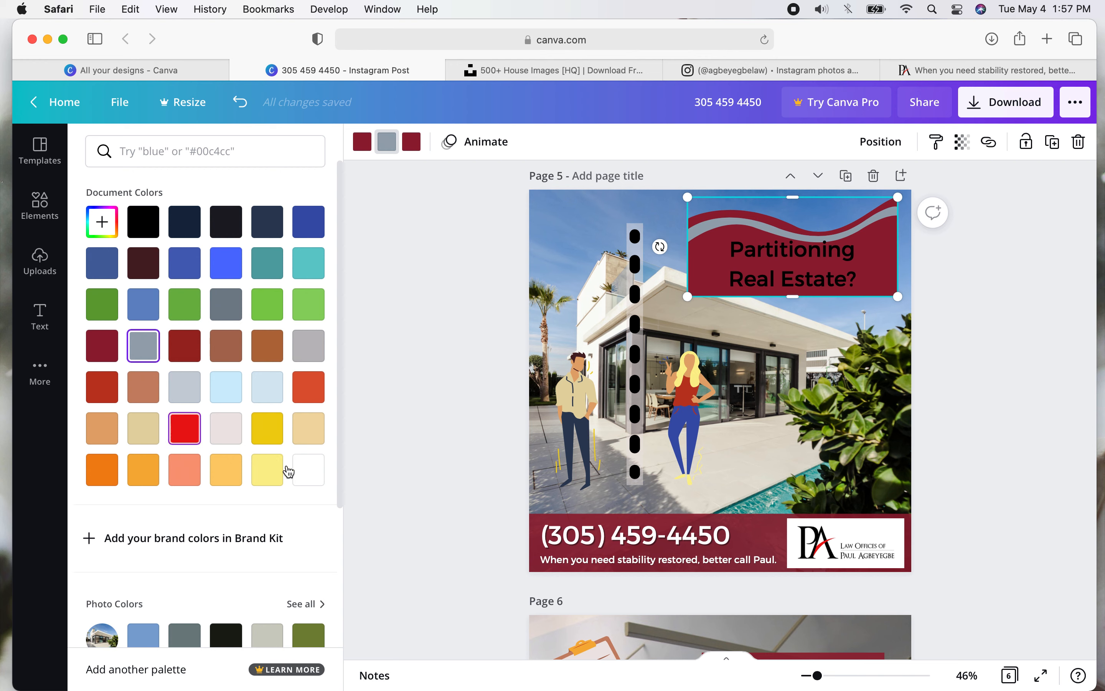
left_click(308, 478)
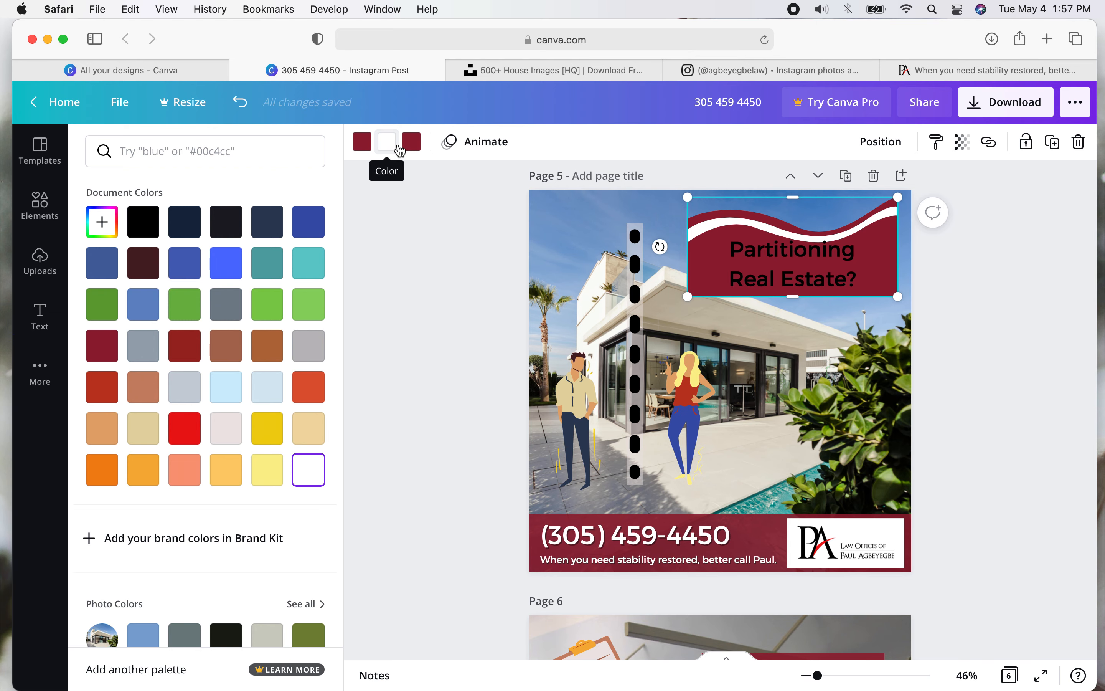
left_click(386, 152)
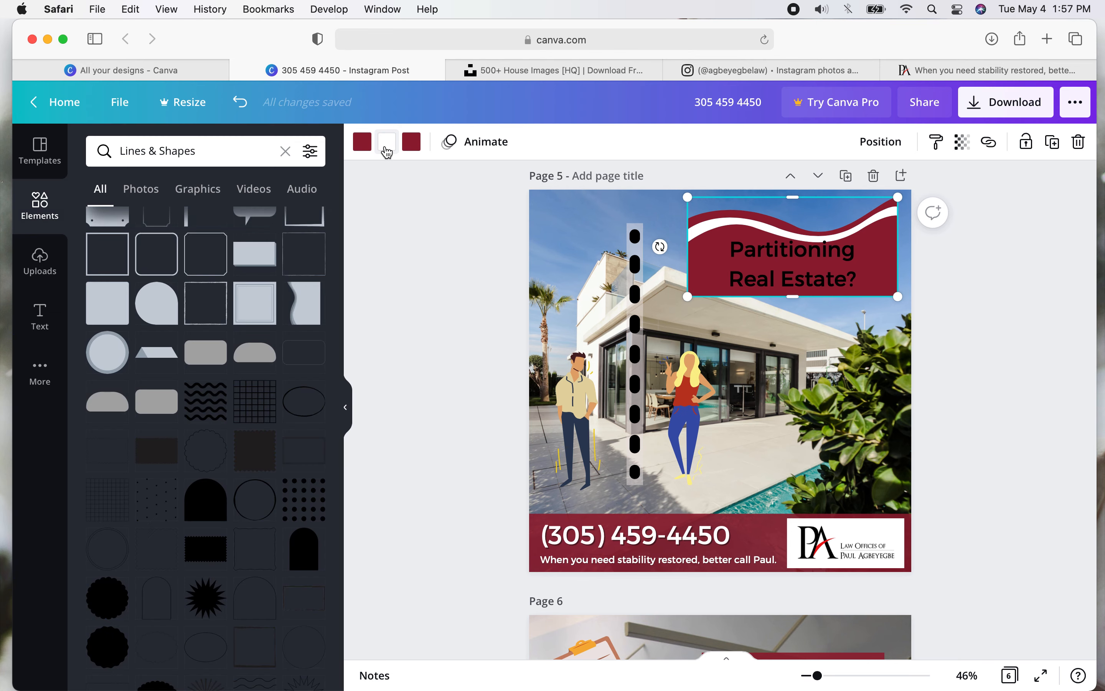
Set the panel's middle stripe to the custom lighter red #B8413B.
left_click(386, 152)
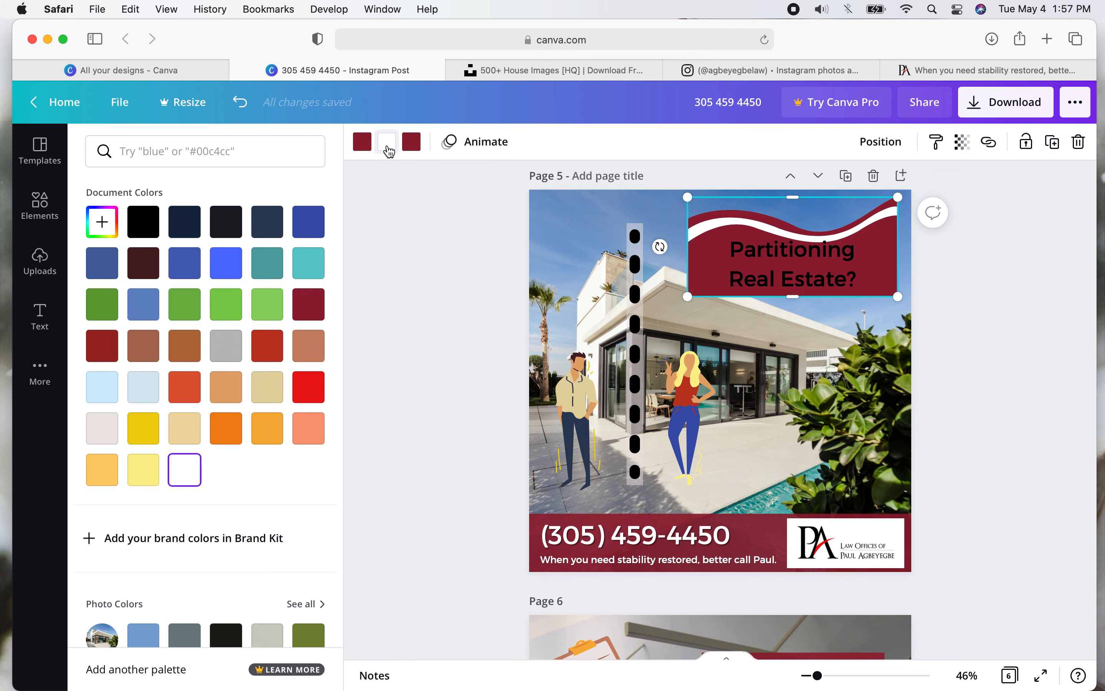
left_click(103, 350)
left_click(101, 222)
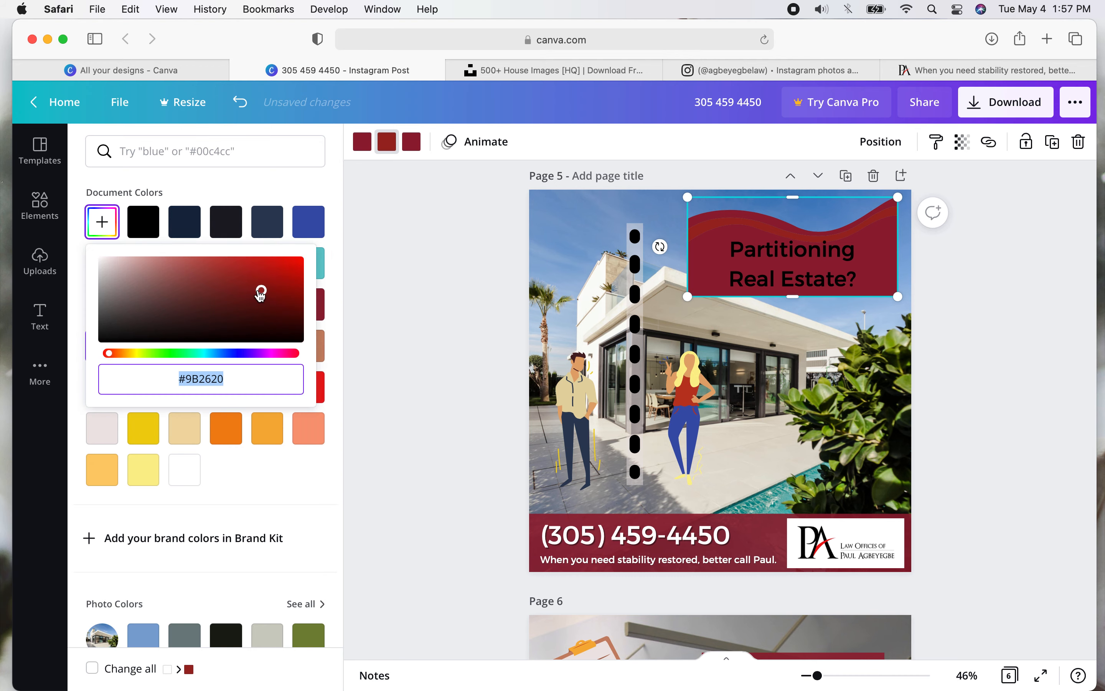
left_click_drag(259, 290, 237, 281)
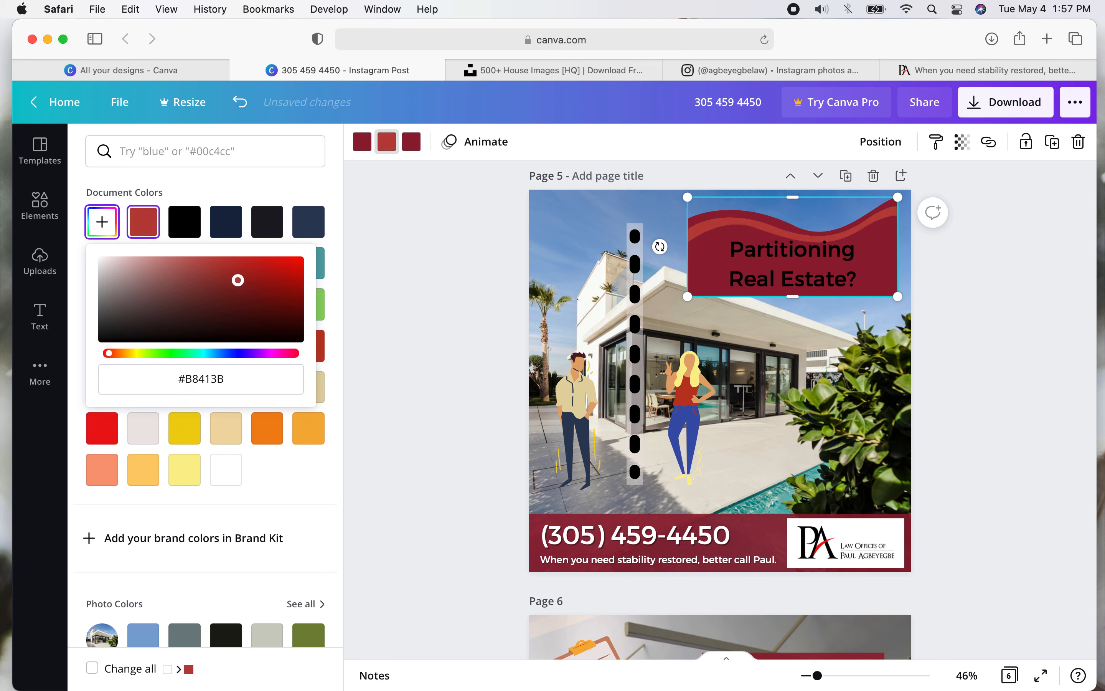
Adjust the panel's main body to the custom dark red #8D2132.
left_click(411, 144)
left_click(97, 224)
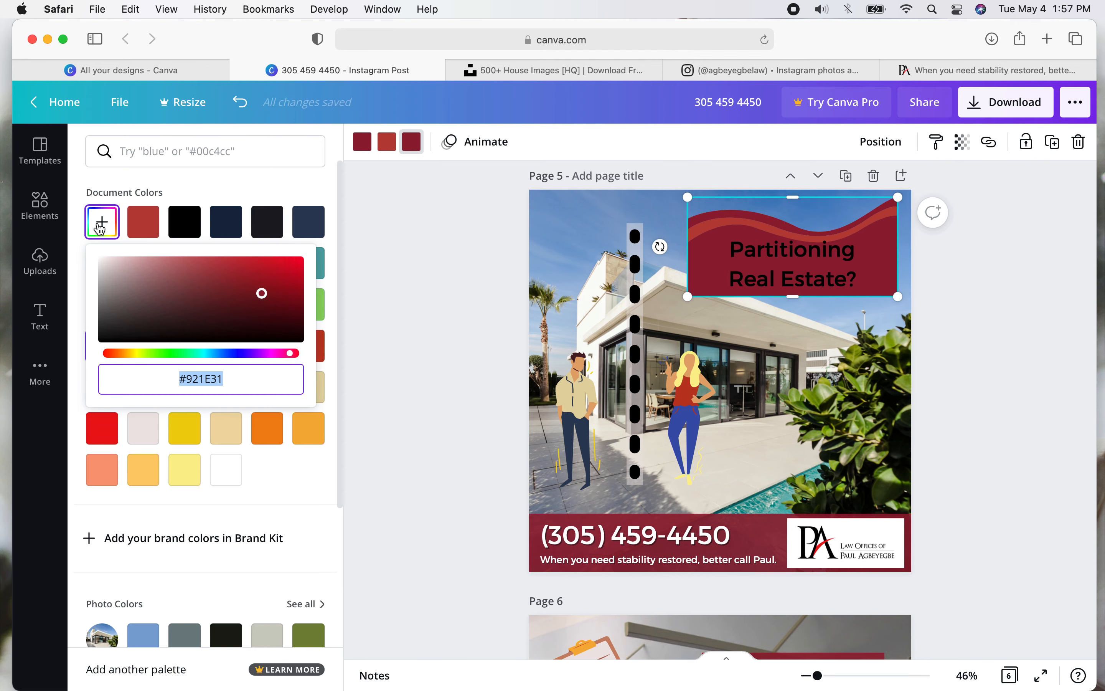
mouse_move(259, 291)
left_mouse_down()
mouse_move(242, 281)
mouse_move(257, 297)
left_mouse_up()
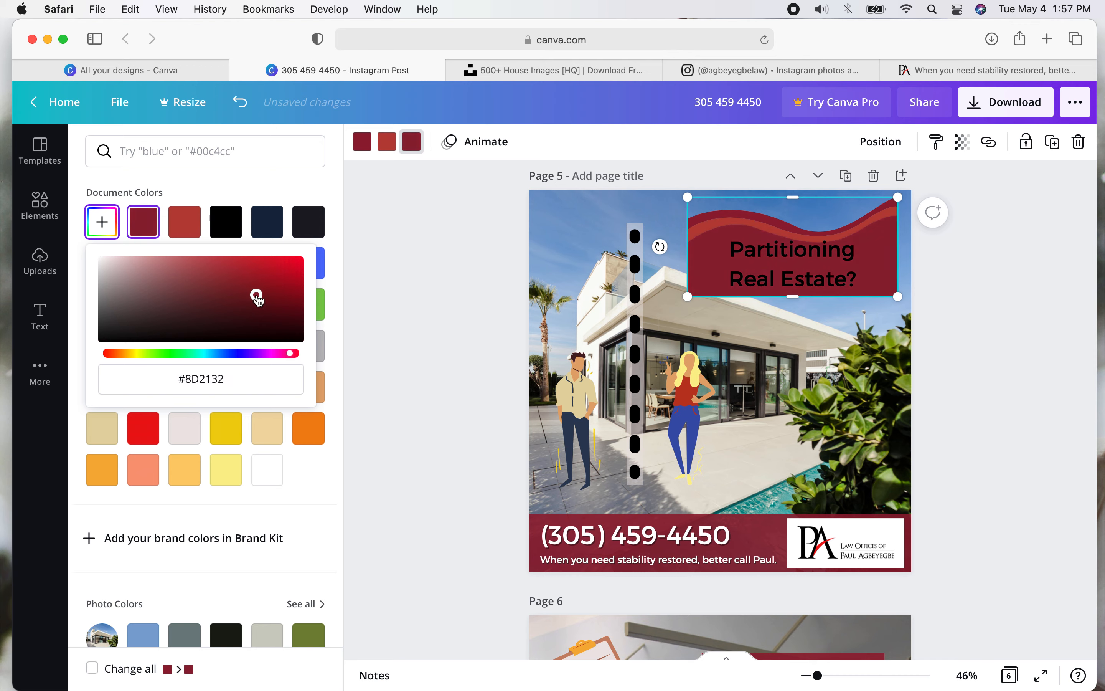
left_click(144, 222)
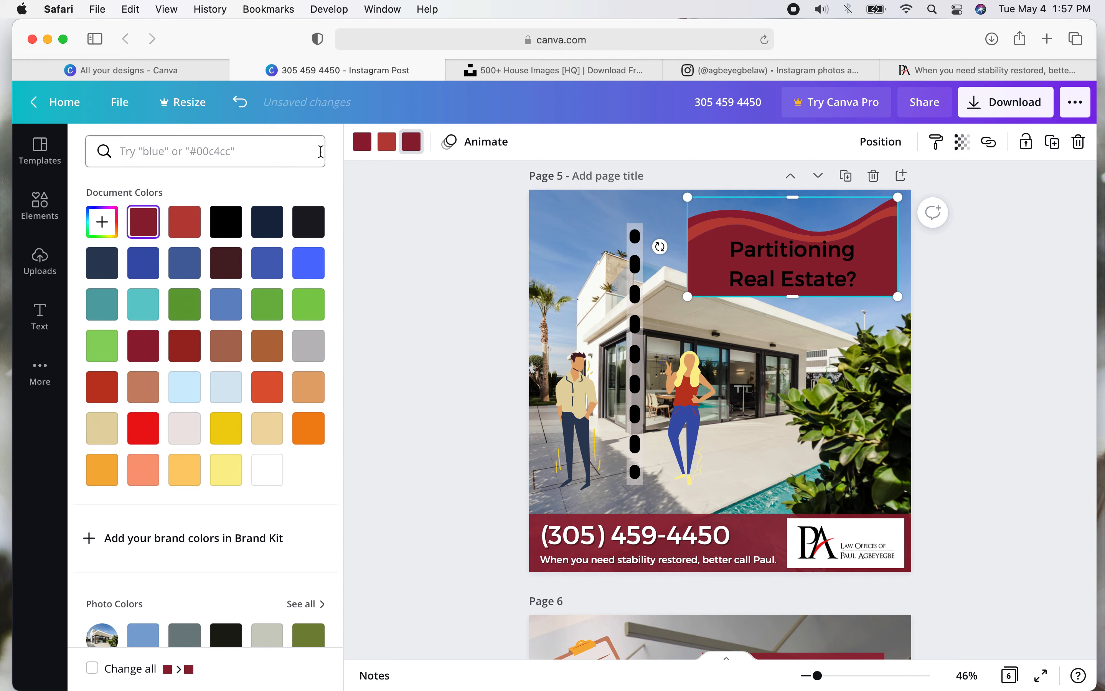
Lighten the panel's outer wavy stripe to a custom pinkish red.
left_click(361, 142)
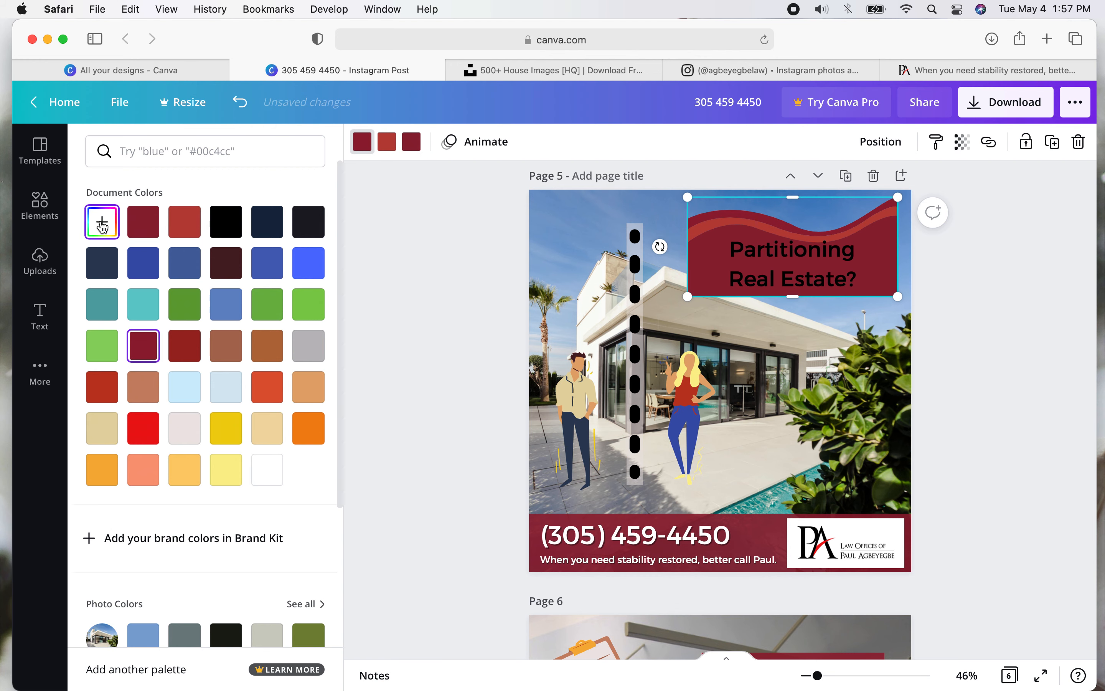
left_click(103, 223)
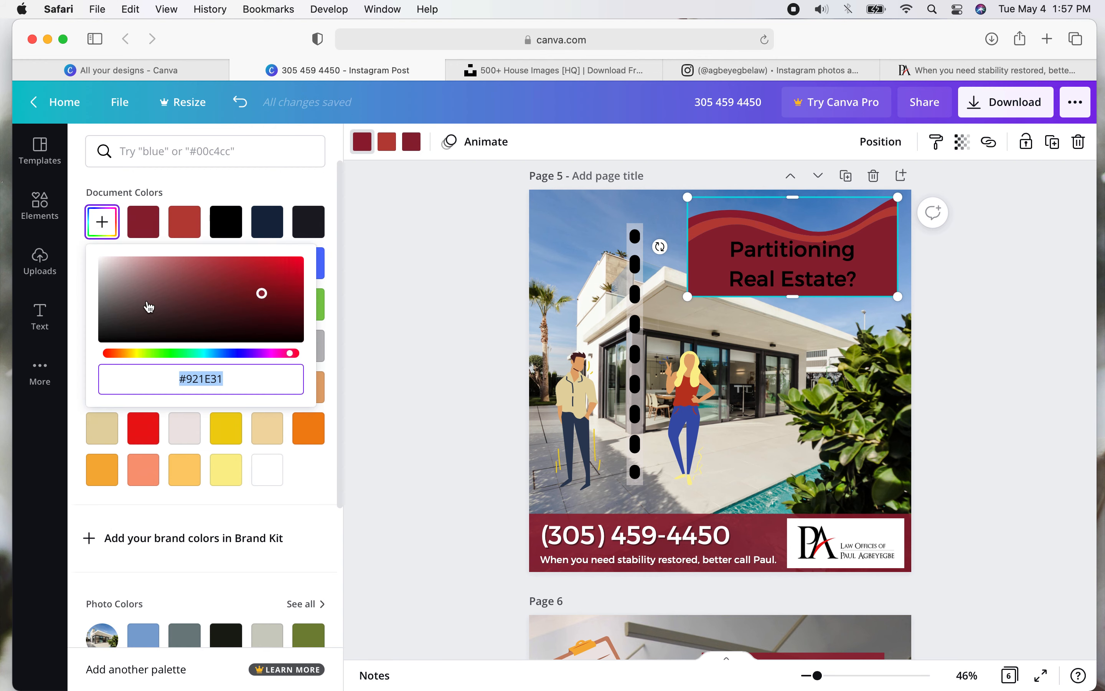
left_click_drag(261, 294, 228, 274)
left_click(444, 273)
left_click(475, 279)
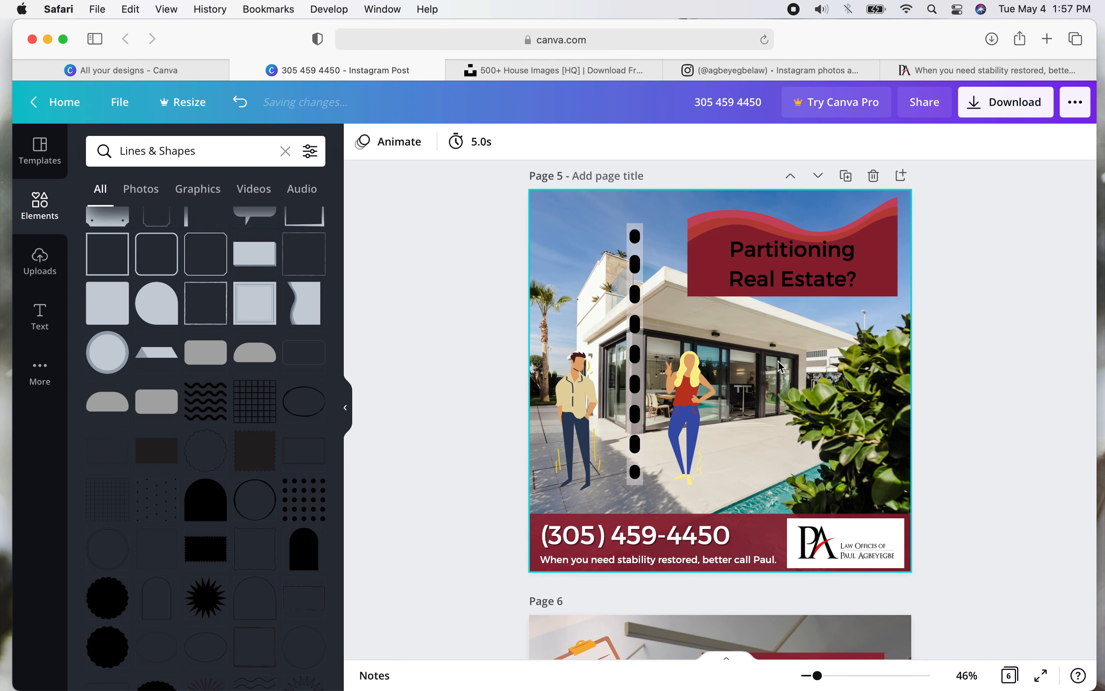
Fit the heading on one line at size 27.7 and move it together with the panel into the page's upper-right corner.
left_click(771, 275)
left_click_drag(771, 276, 743, 273)
left_click_drag(841, 269, 878, 257)
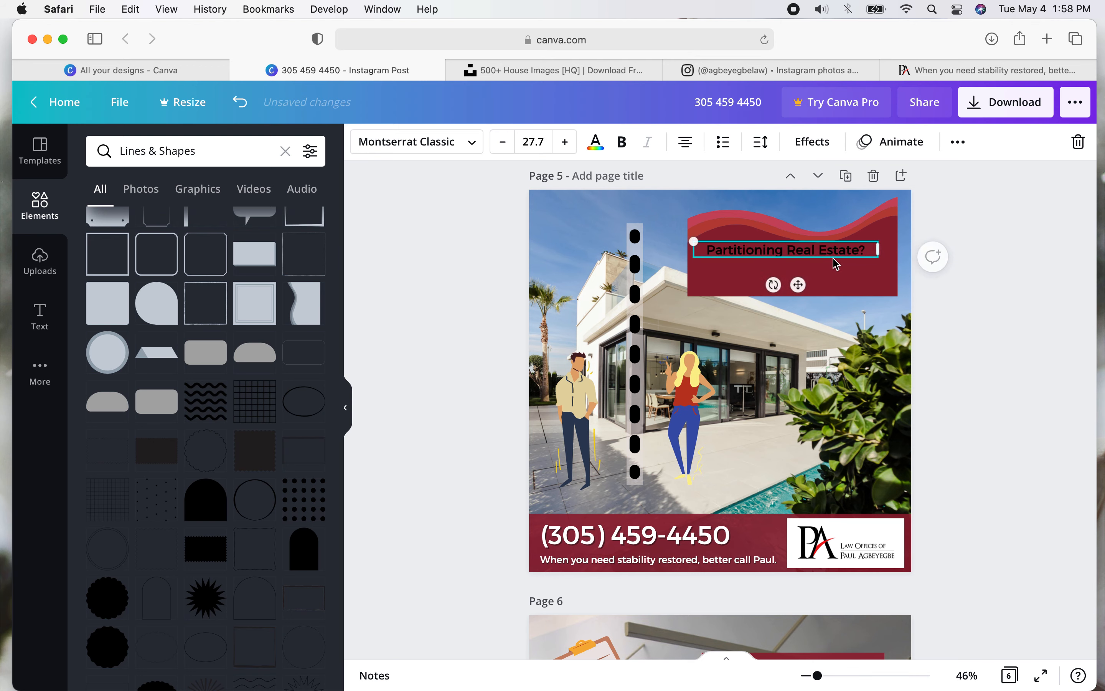
left_click_drag(797, 252, 804, 258)
left_click(476, 259)
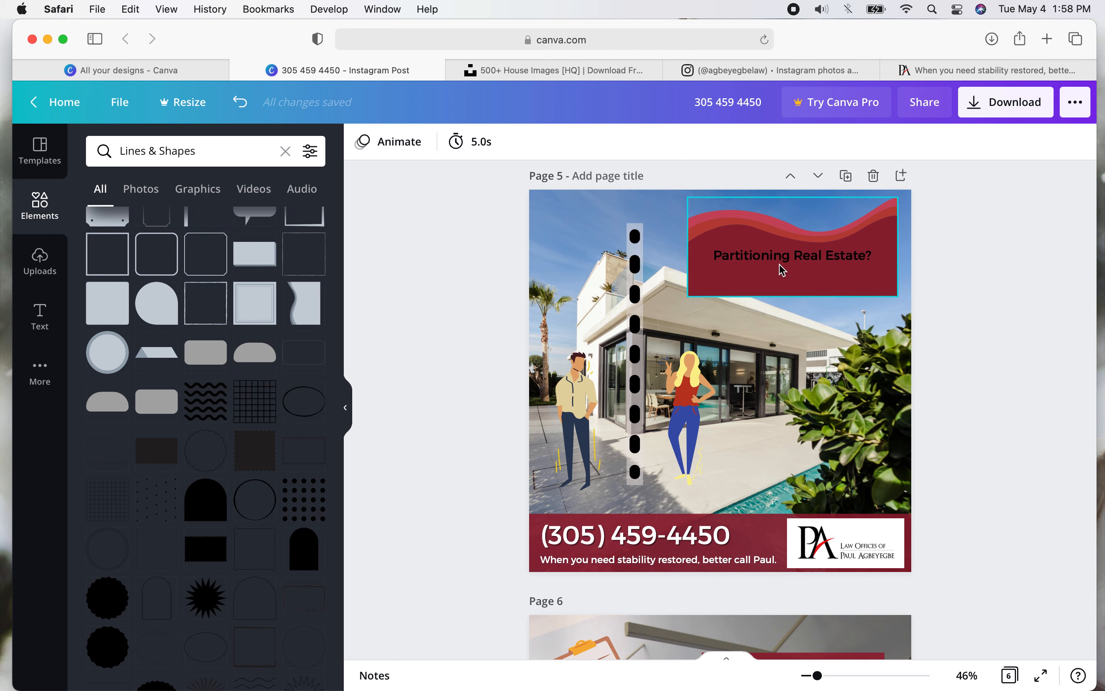
left_click_drag(836, 279, 824, 253)
left_click(416, 242)
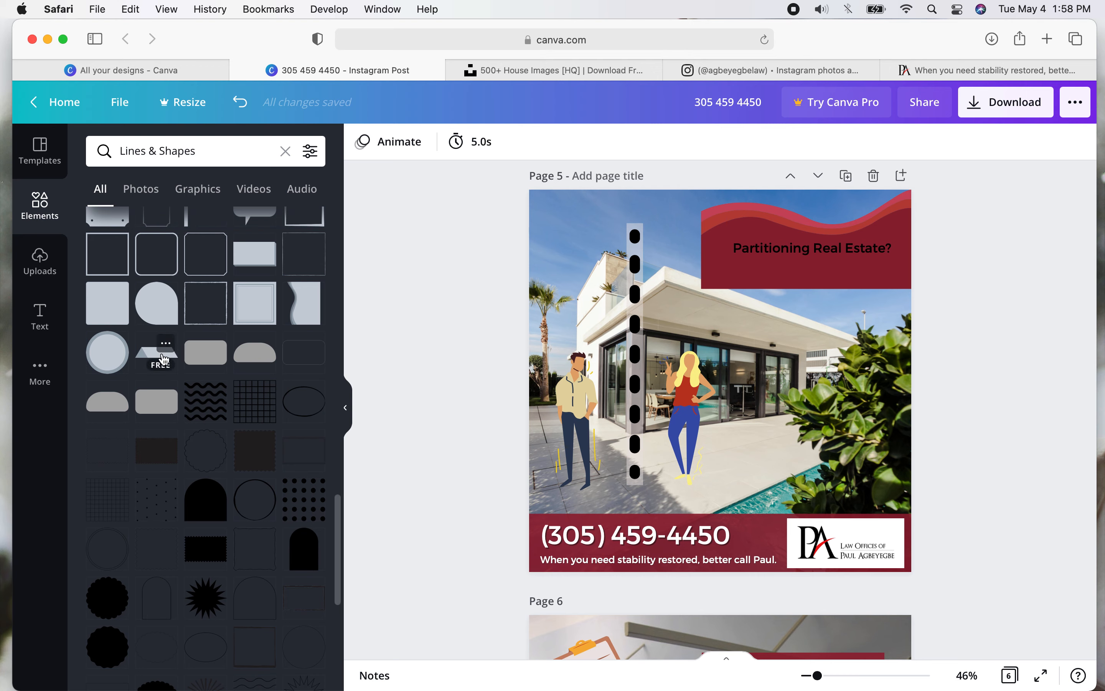
Rotate the panel so its wavy edge faces down and fit it flush into the page's upper-right corner.
left_click(758, 269)
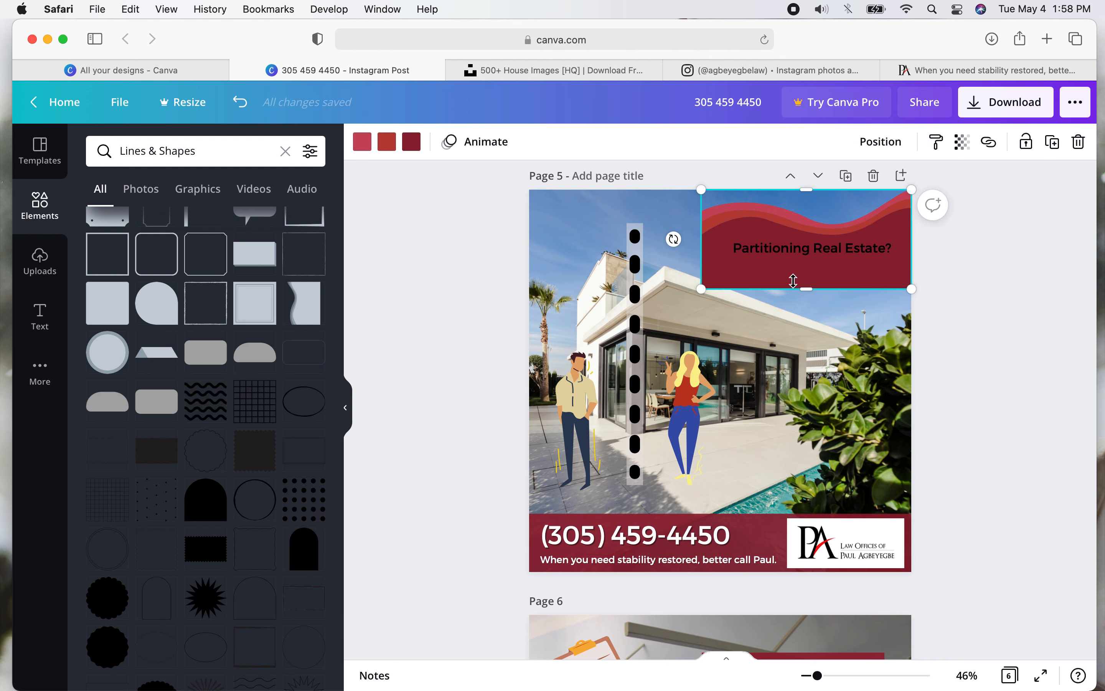
left_click_drag(743, 266, 746, 303)
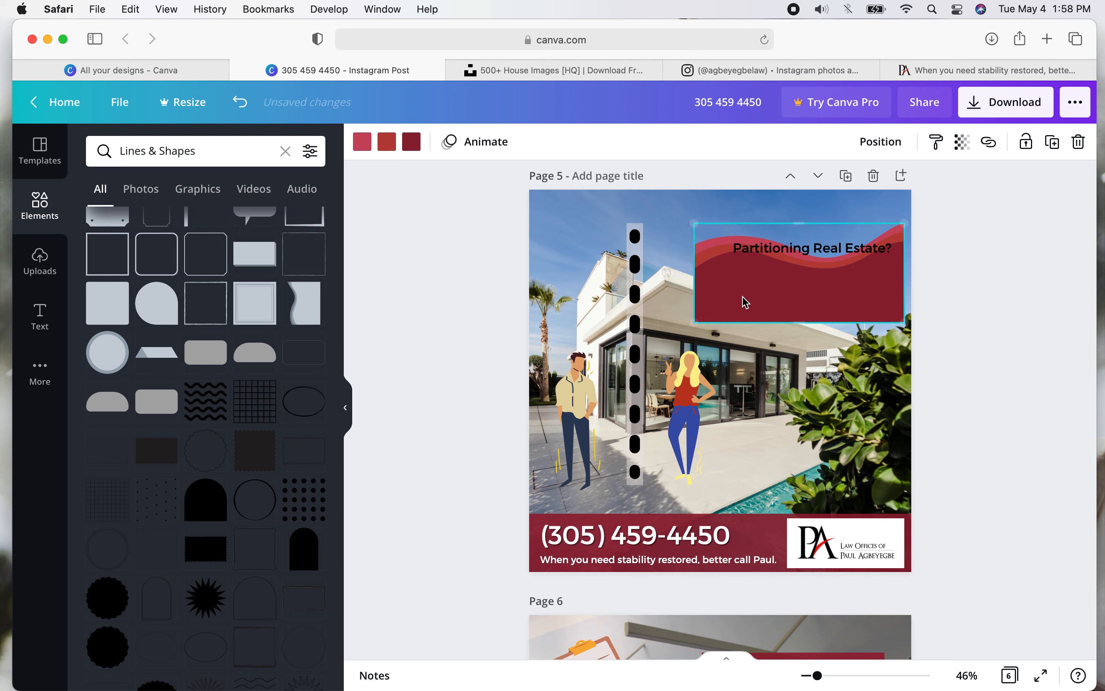
left_click_drag(757, 186, 1057, 274)
left_click_drag(718, 282, 721, 247)
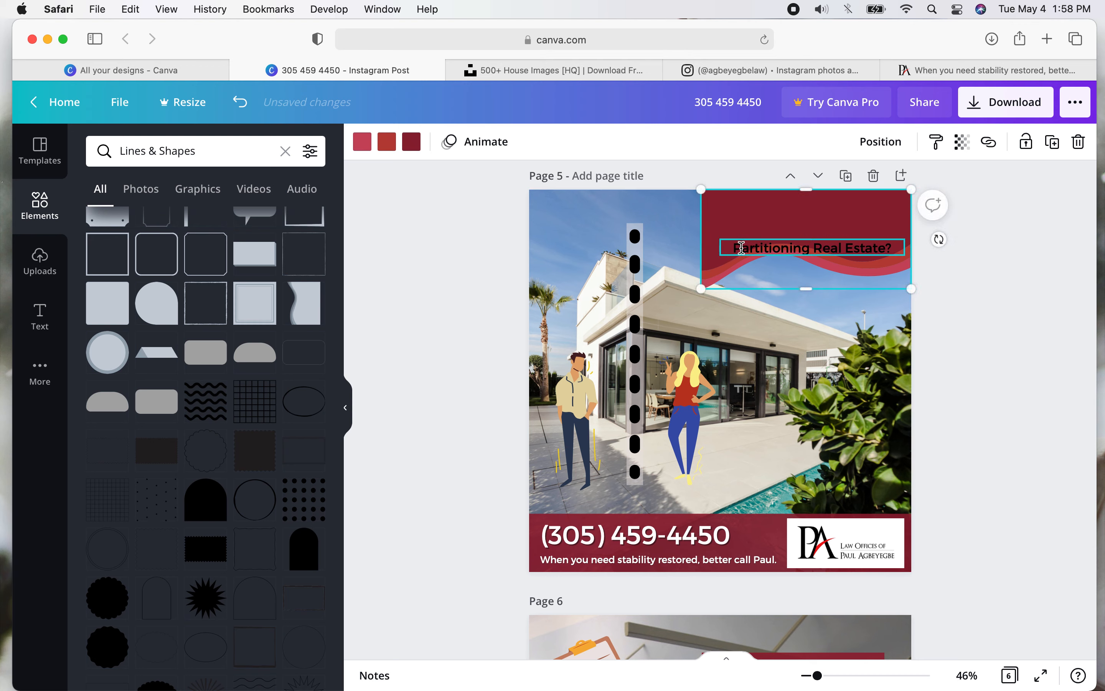
Move the heading up onto the panel's solid area and colour its text white.
left_click_drag(725, 247, 745, 215)
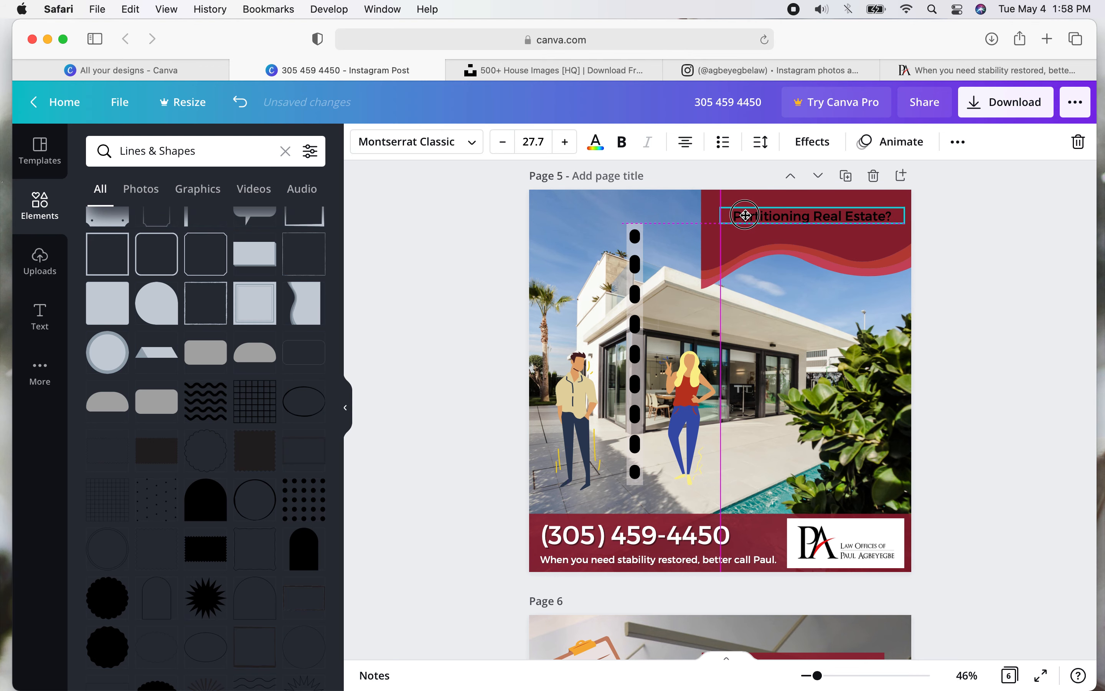
left_click(971, 301)
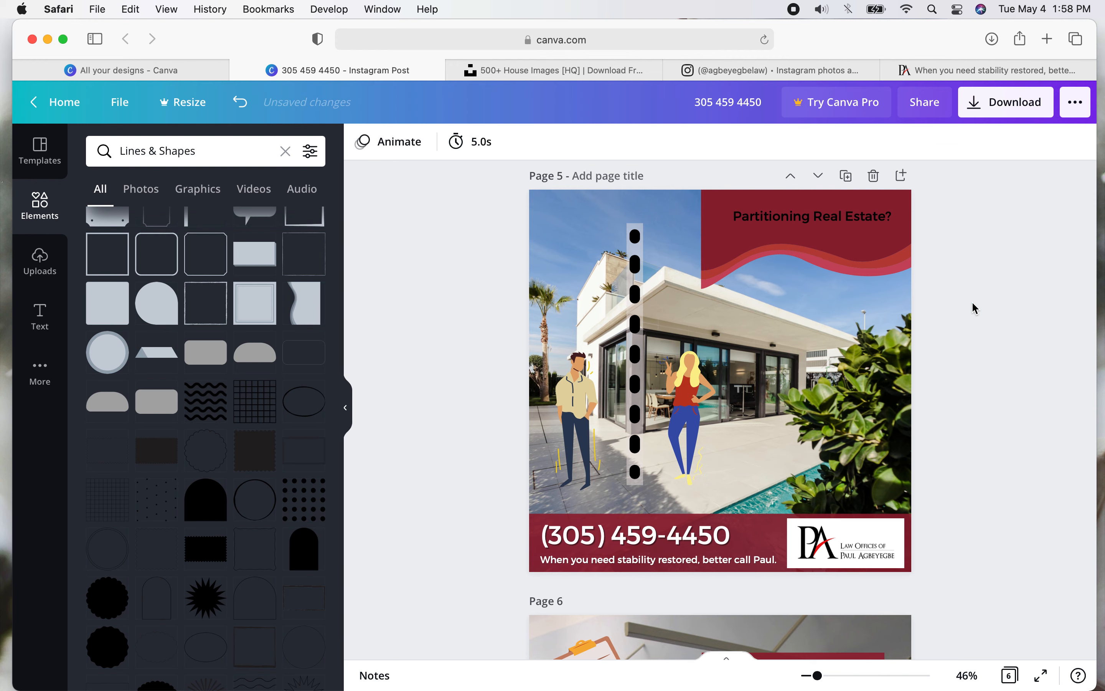
left_click(855, 212)
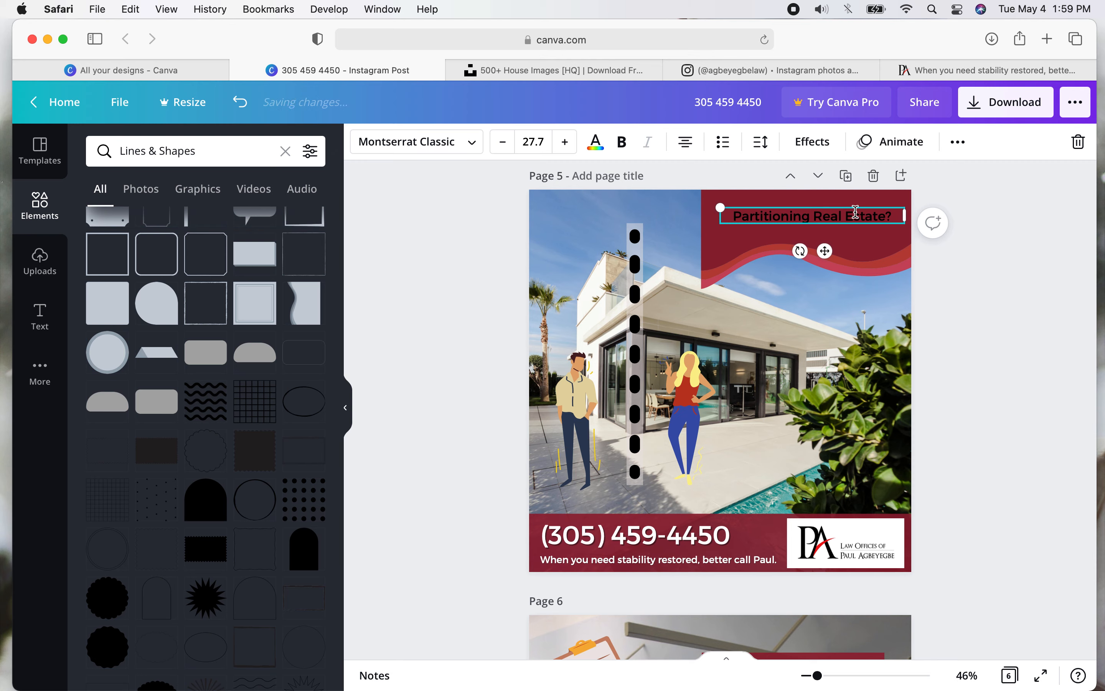
left_click(594, 144)
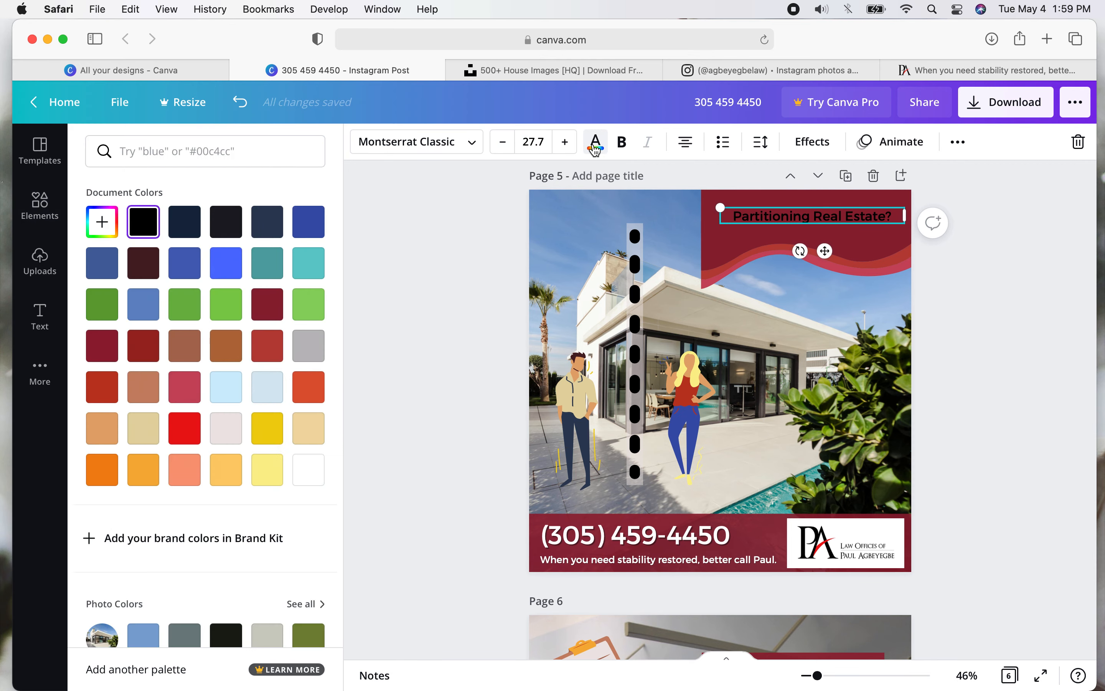
left_click(302, 464)
key("Escape")
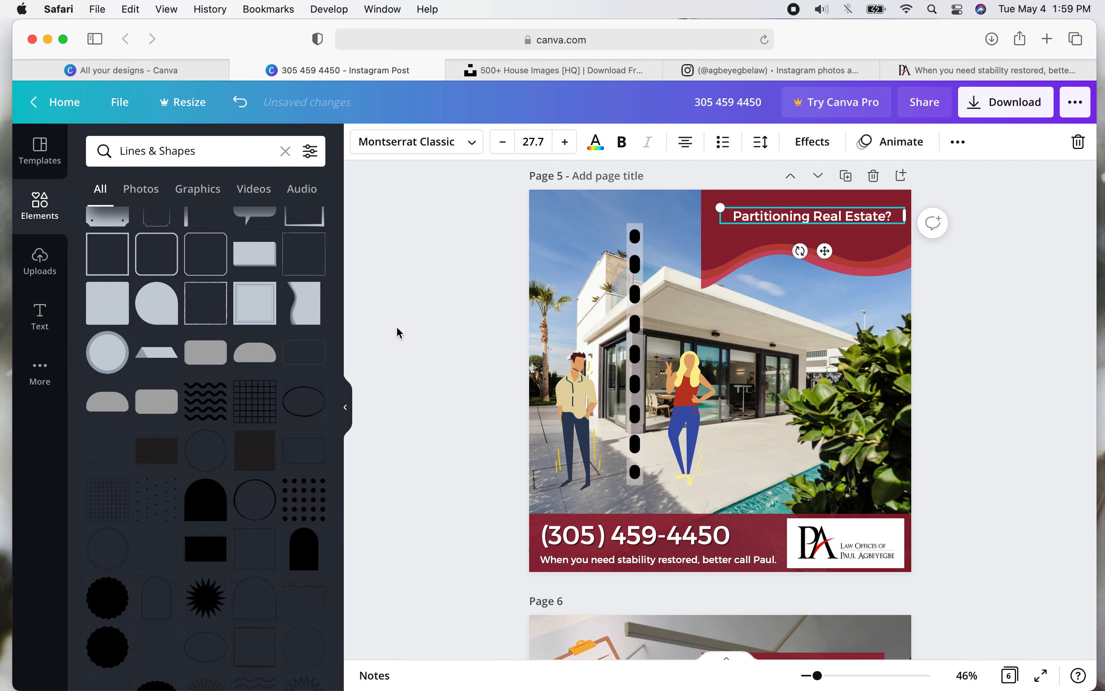
left_click(433, 252)
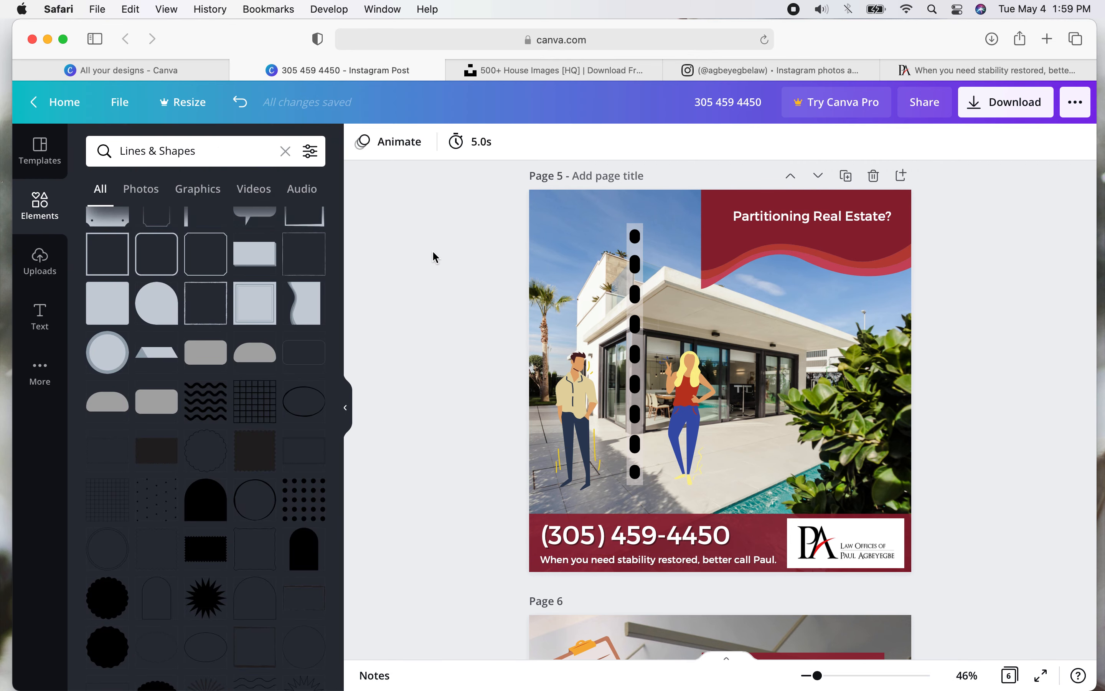
Enlarge the heading to nearly fill the panel's width and place it near the panel's upper edge.
left_click(723, 219)
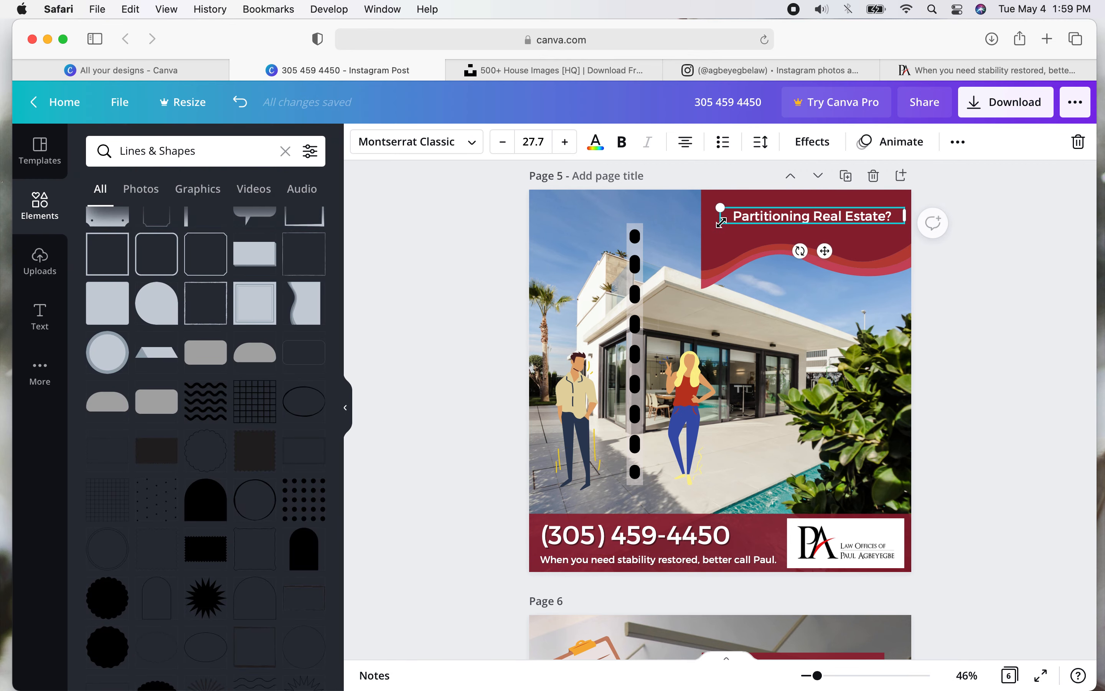
left_click_drag(723, 222, 746, 212)
left_click(743, 219)
left_click(1030, 333)
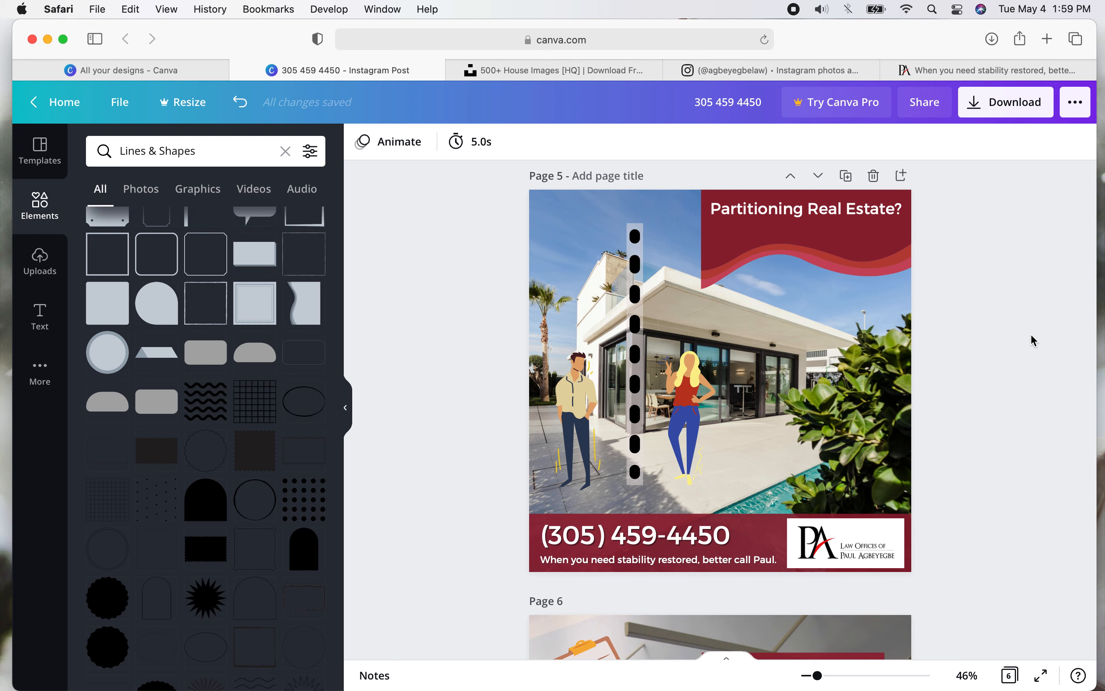
Duplicate the wavy panel, rotate the copy so its wavy edge faces up, and place it just below the original, slightly overlapping.
left_click(818, 242)
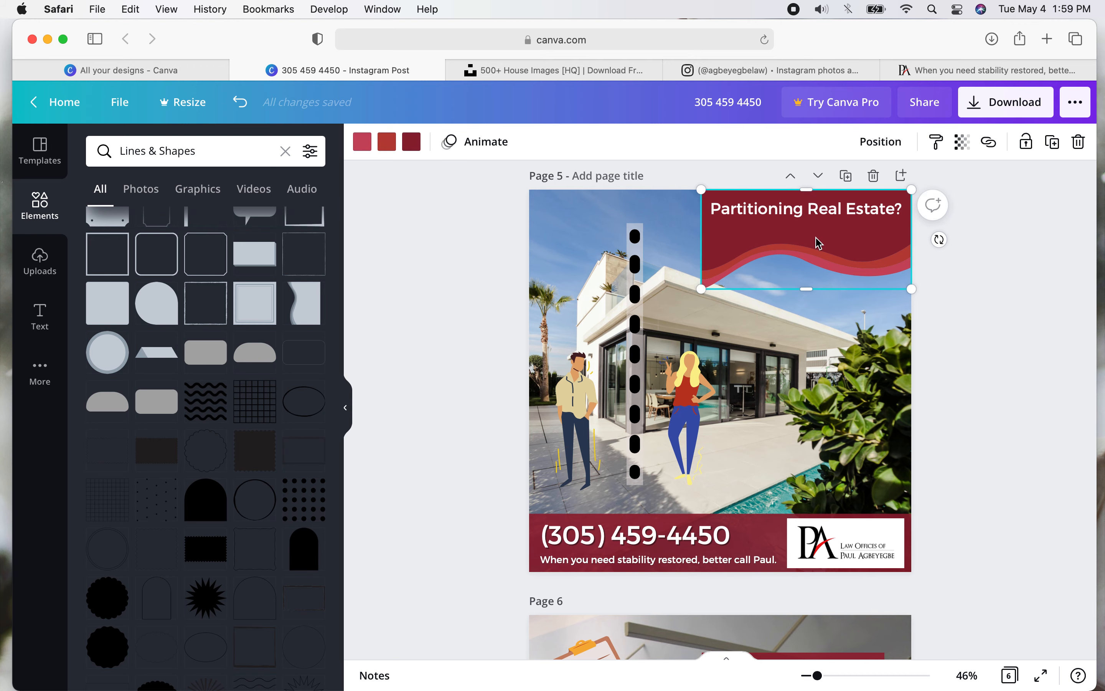
key("super+d")
left_click_drag(817, 242, 807, 338)
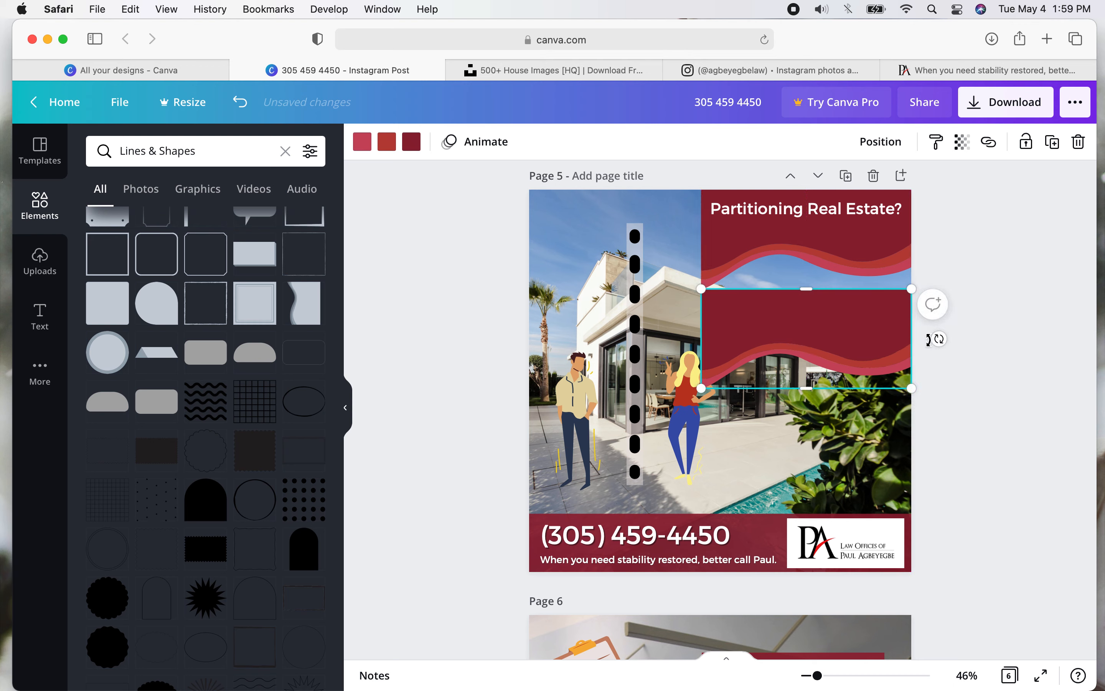
left_click_drag(939, 339, 746, 319)
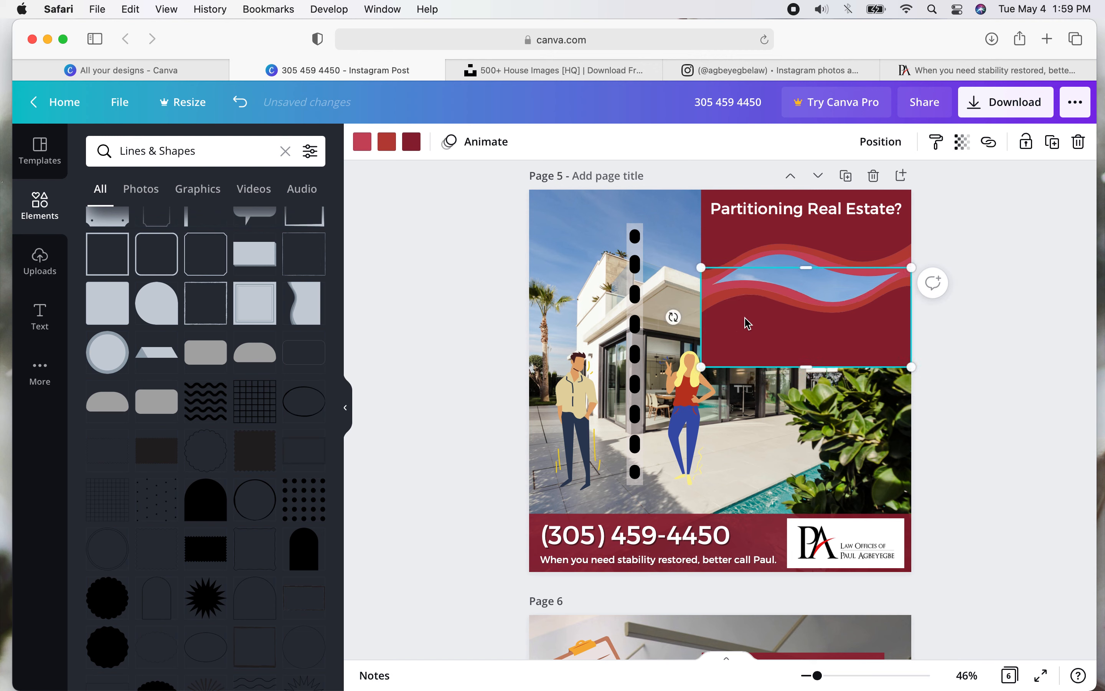
left_click(1033, 423)
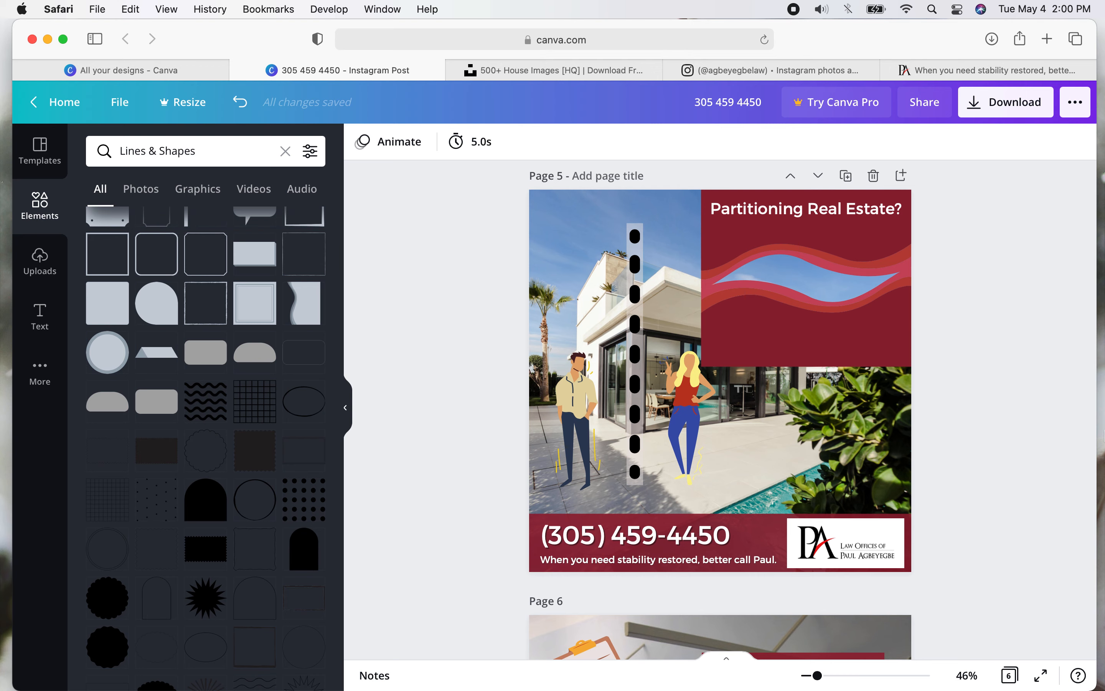
Undo the panel duplication and delete the original red wavy panel behind the heading.
left_click(827, 348)
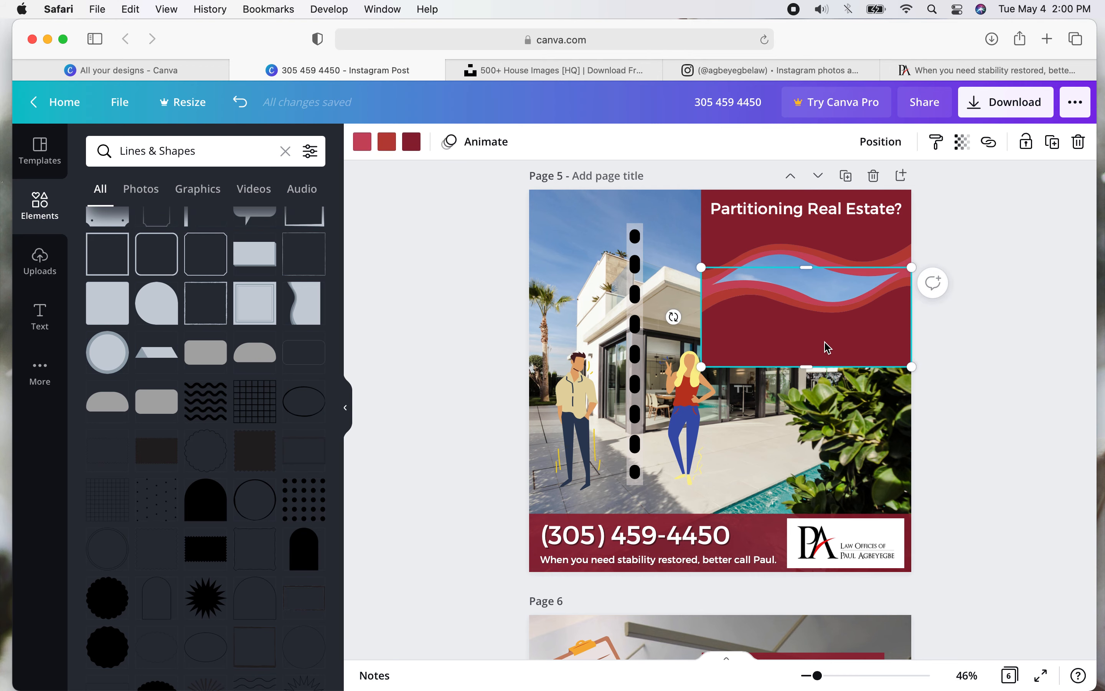
key("super+z")
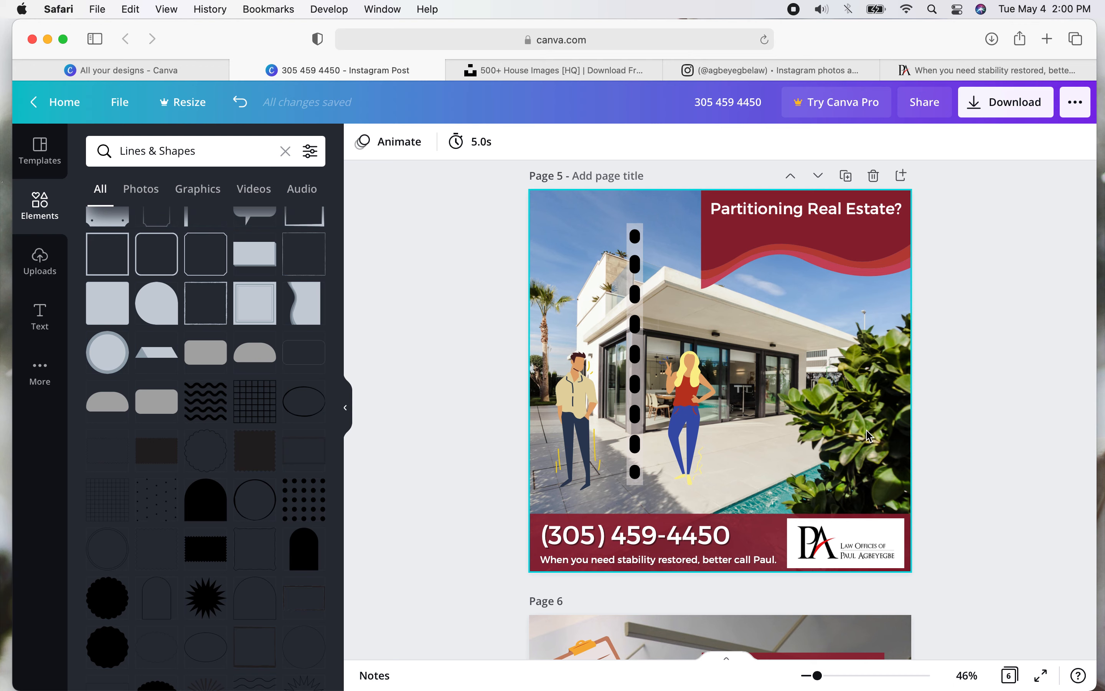
left_click(760, 239)
key("Delete")
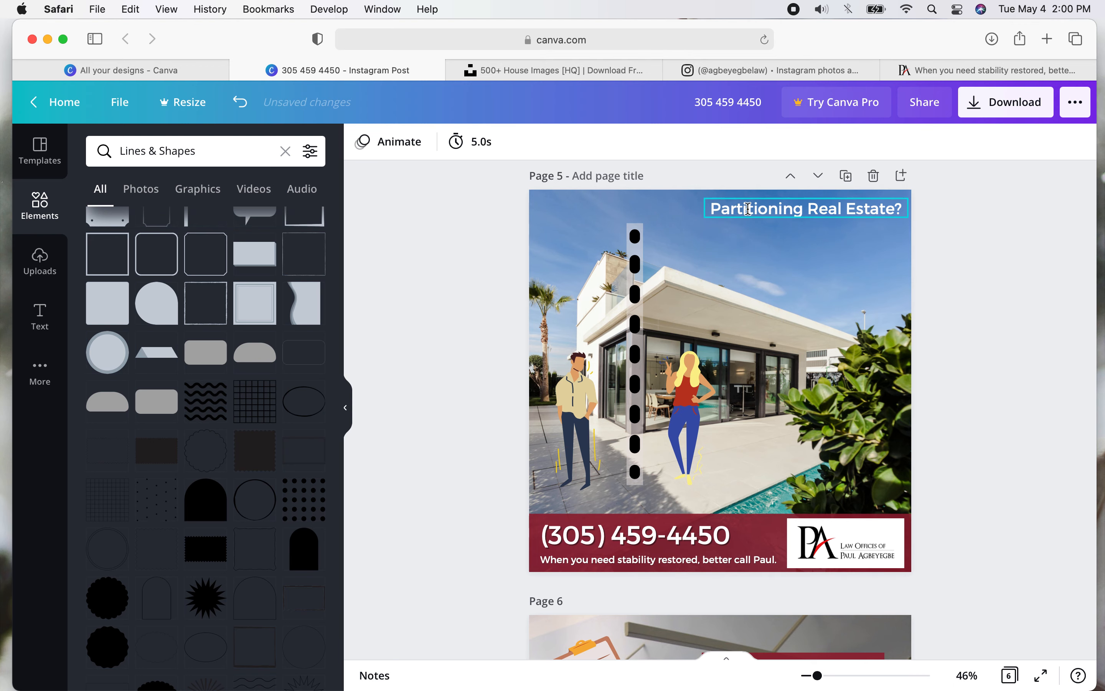
Duplicate the heading, place the copy below it, and replace its text with "Don't let the process come in between you".
left_click(748, 208)
key("super+d")
left_click_drag(765, 218, 708, 257)
left_click(708, 256)
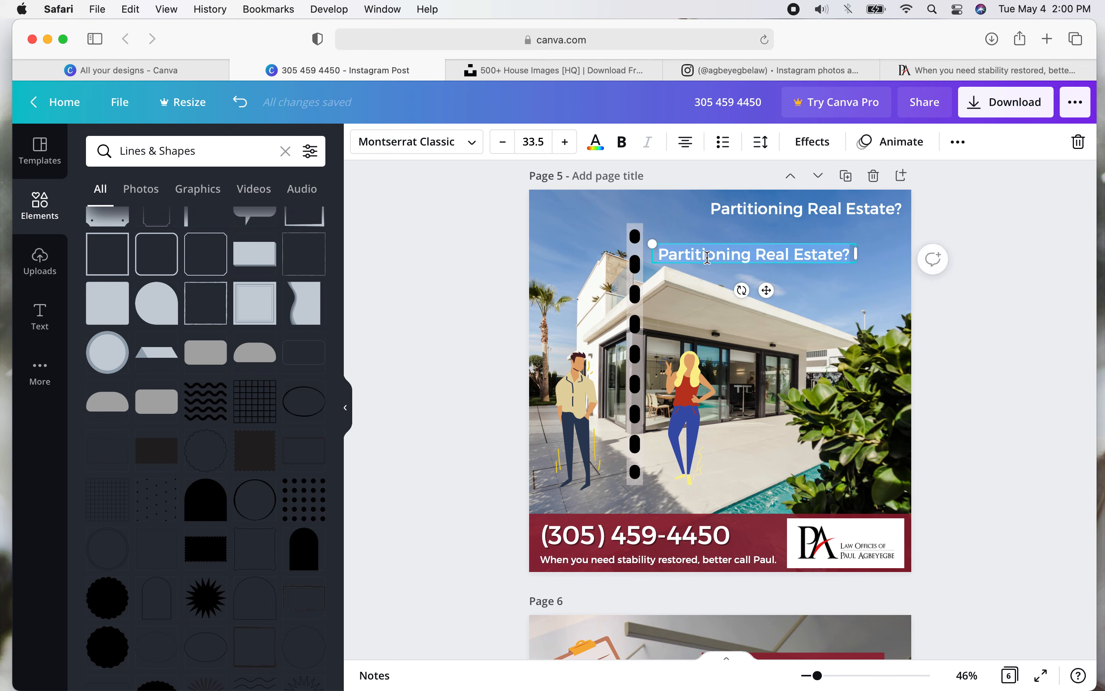
type("Don't let th")
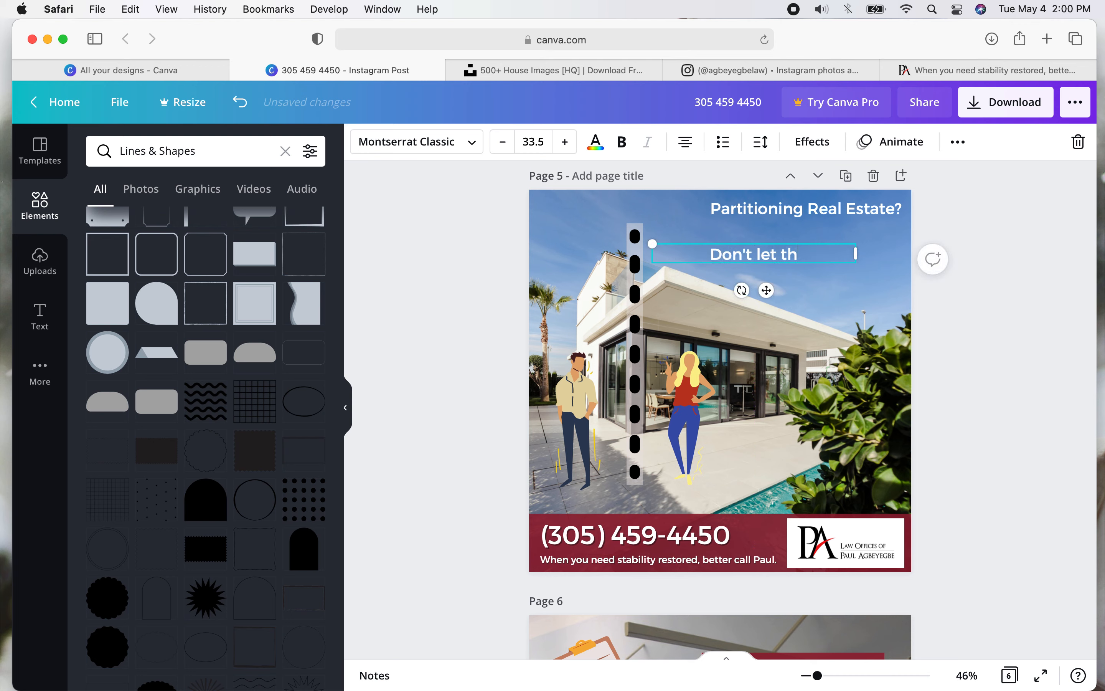
type("e process come")
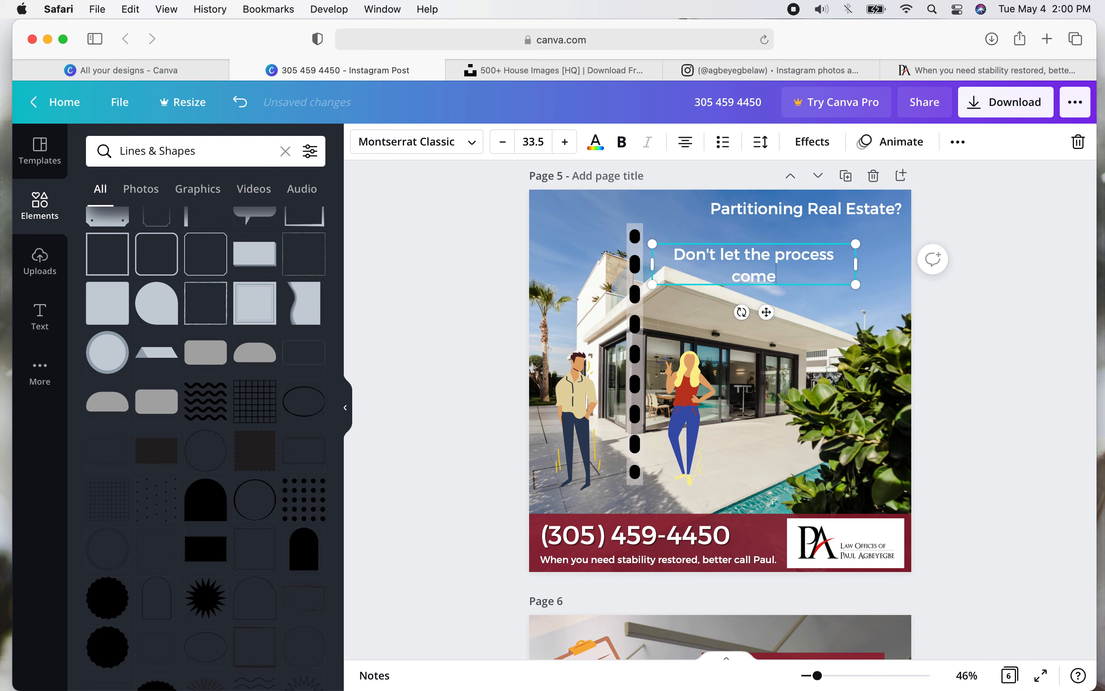
type(" in between you")
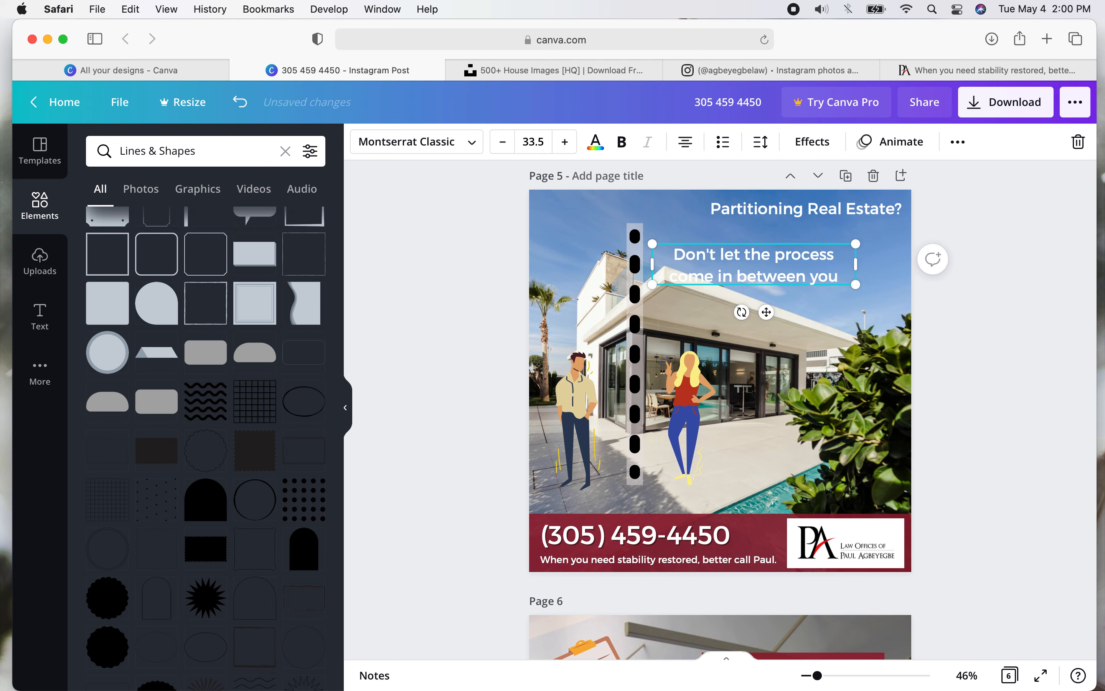
Left-align the tagline and shorten its second line to "come between you.".
left_click(685, 142)
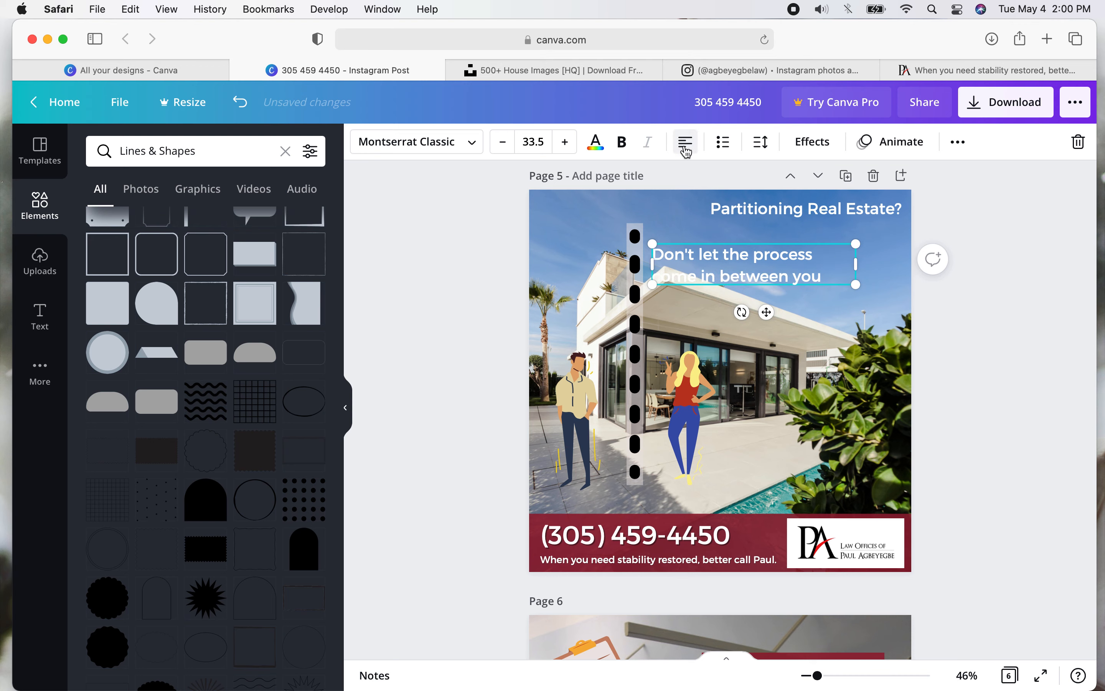
double_click(706, 277)
key("BackSpace")
key("BackSpace")
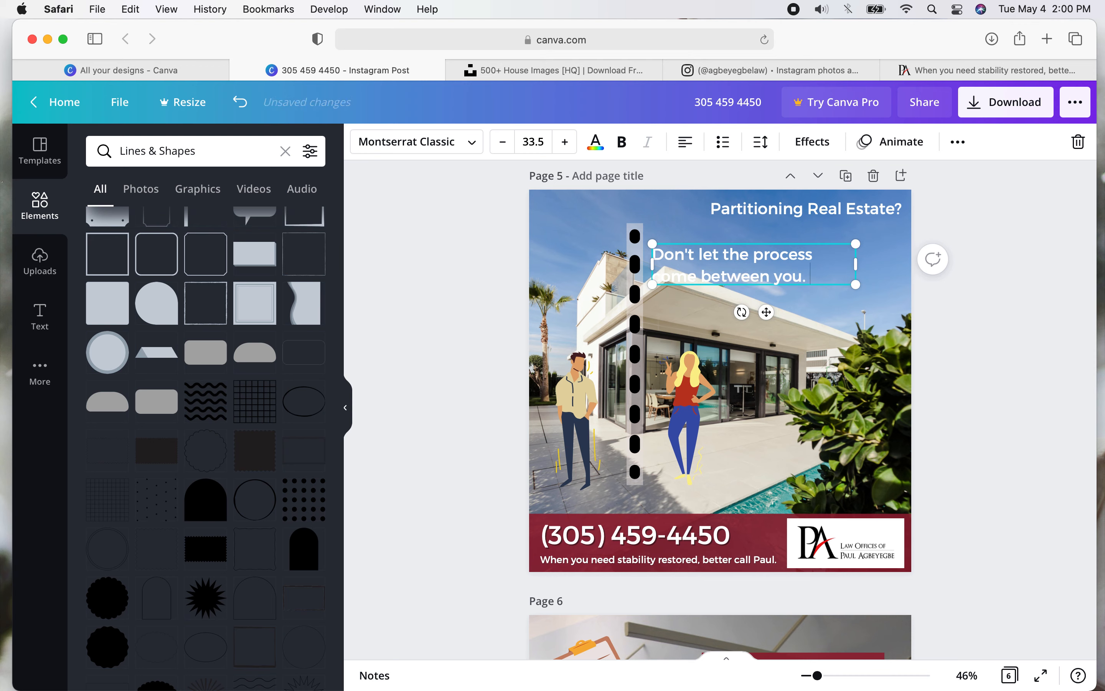
key("Return")
key("Return")
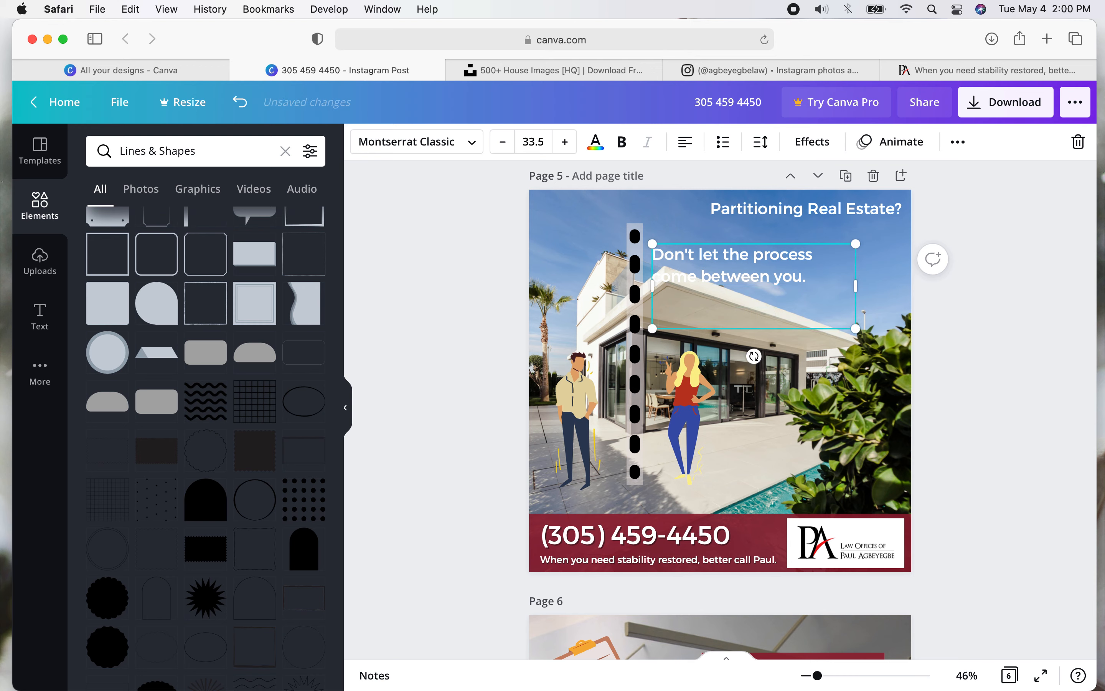
type("When you need")
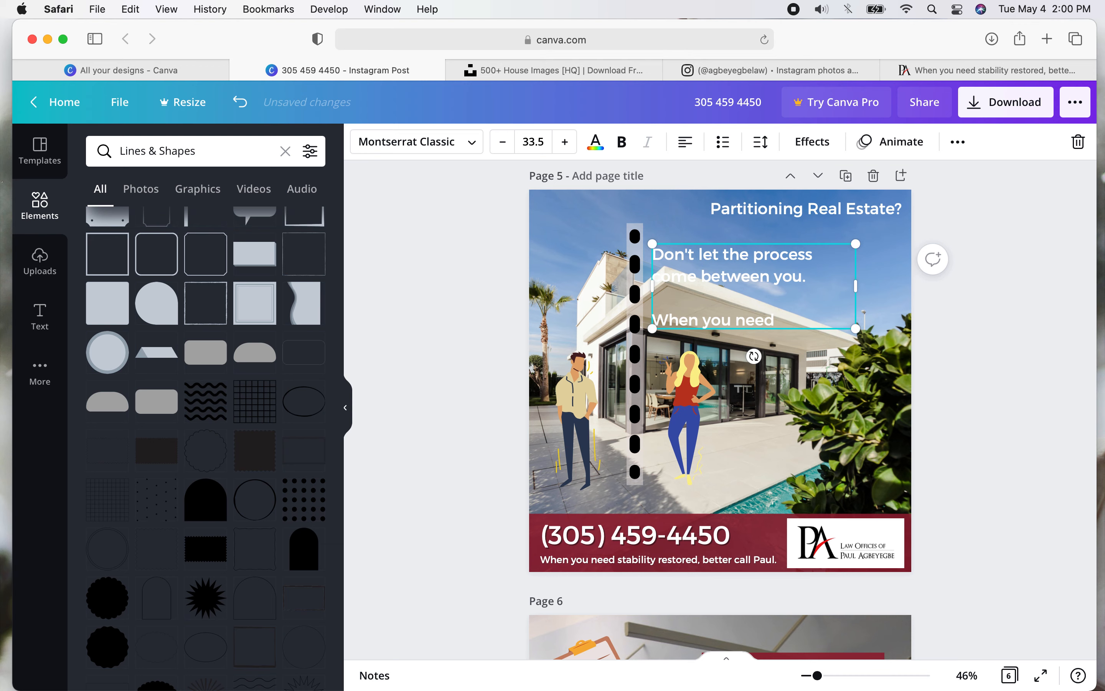
type(" stability restored, bet")
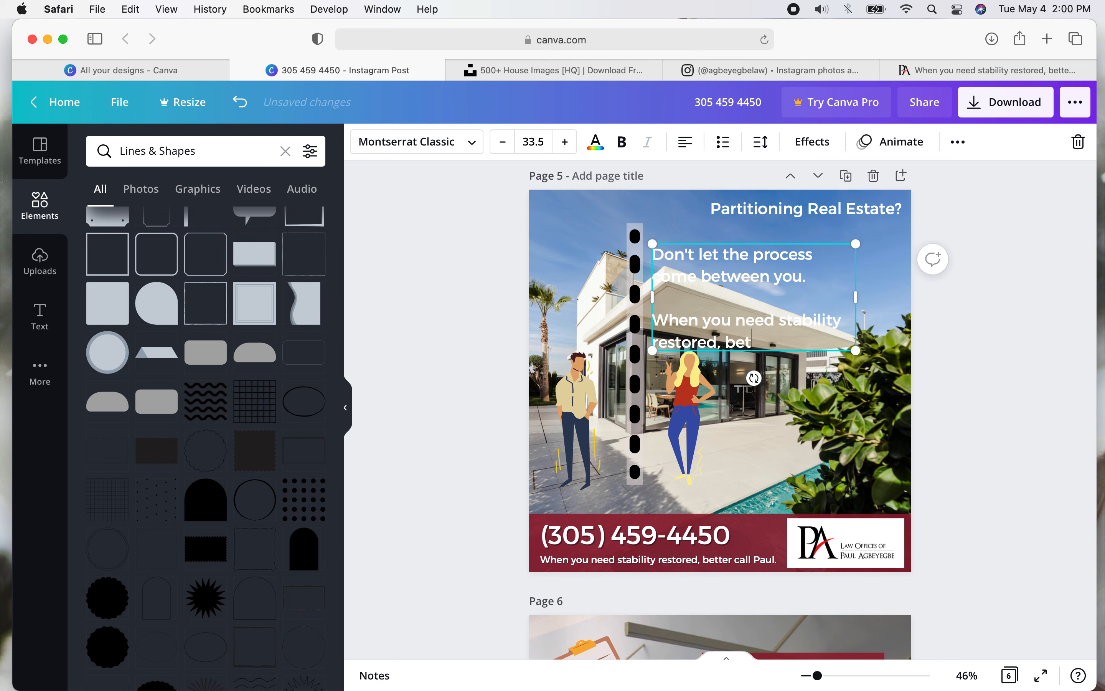
key("BackSpace")
key("BackSpace")
key("BackSpace")
key("BackSpace")
key("BackSpace")
key("BackSpace")
key("BackSpace")
key("BackSpace")
key("BackSpace")
key("BackSpace")
key("BackSpace")
key("BackSpace")
key("BackSpace")
key("BackSpace")
key("BackSpace")
key("BackSpace")
key("BackSpace")
key("BackSpace")
key("BackSpace")
key("BackSpace")
key("BackSpace")
key("BackSpace")
key("BackSpace")
key("BackSpace")
key("BackSpace")
key("BackSpace")
key("BackSpace")
key("BackSpace")
key("BackSpace")
key("BackSpace")
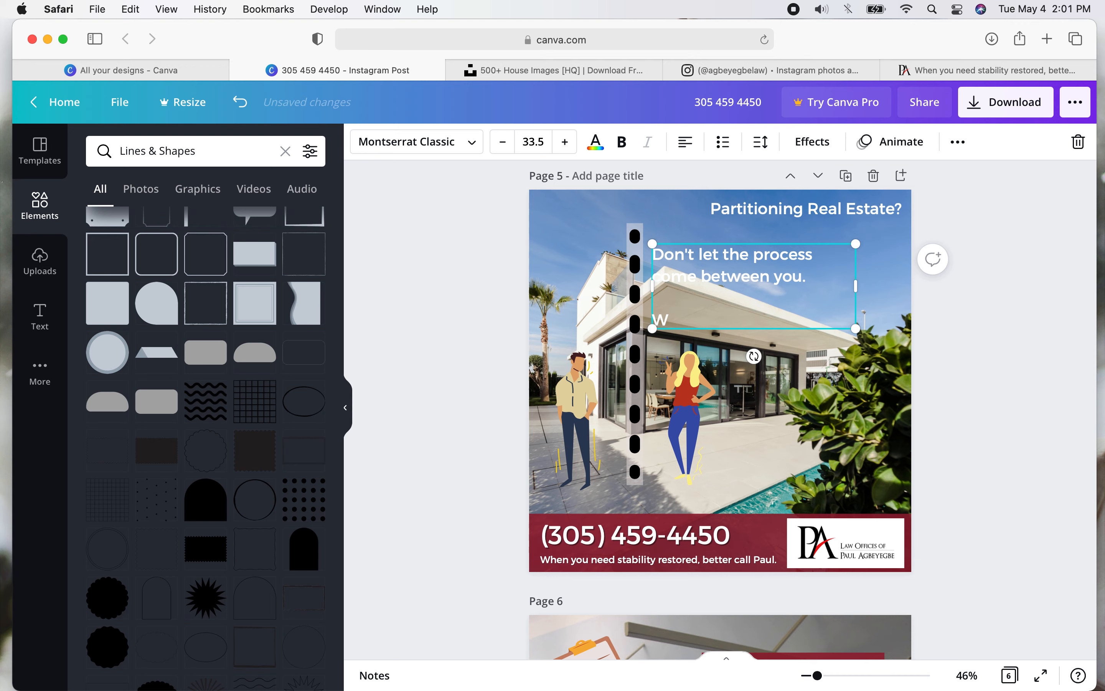
type("hen you need")
key("BackSpace")
key("BackSpace")
key("BackSpace")
key("BackSpace")
key("BackSpace")
key("BackSpace")
key("BackSpace")
key("BackSpace")
key("BackSpace")
key("BackSpace")
key("BackSpace")
key("BackSpace")
key("BackSpace")
key("BackSpace")
key("BackSpace")
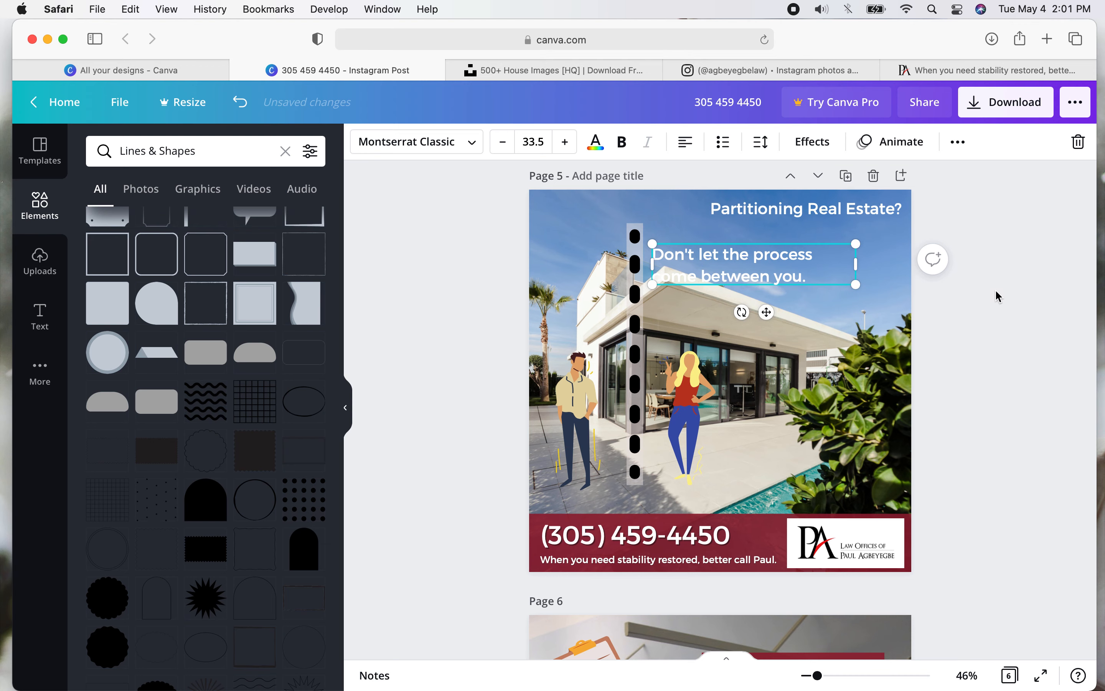
Enlarge the tagline to font size 50.4, move it down over the roof, and shift the heading left above it.
left_click_drag(855, 264, 906, 326)
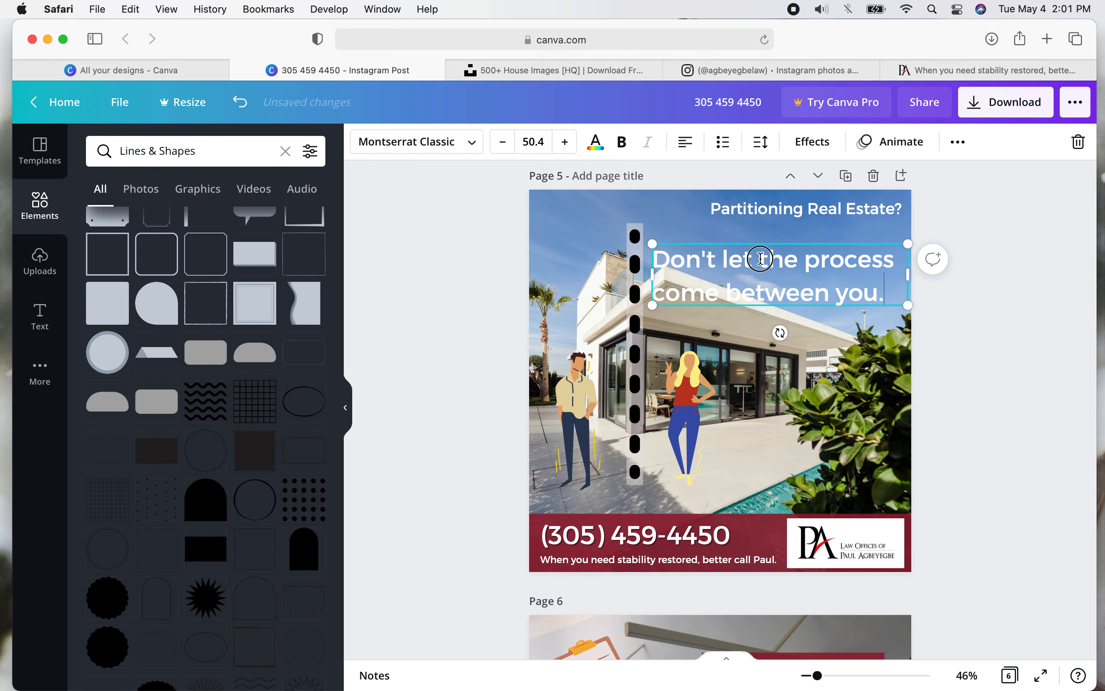
left_click(1006, 383)
left_click_drag(775, 296, 770, 309)
left_click_drag(766, 209, 719, 221)
left_click(844, 300)
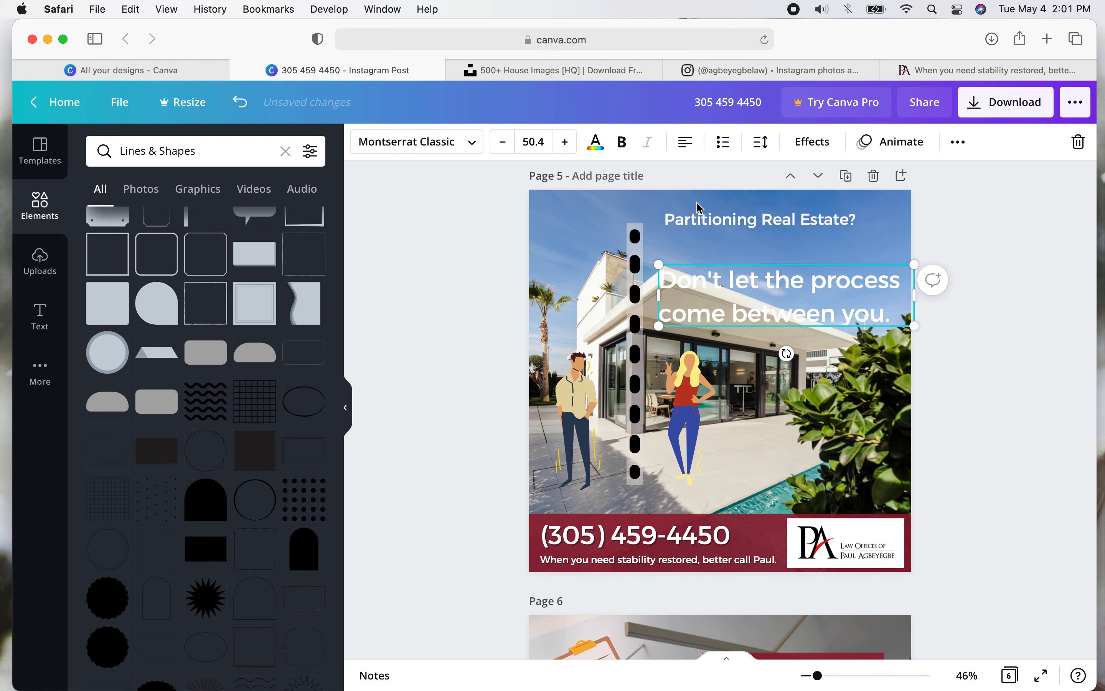
Set the heading's font size to 50 and fit it on a single line centred near the page's upper edge.
left_click(683, 221)
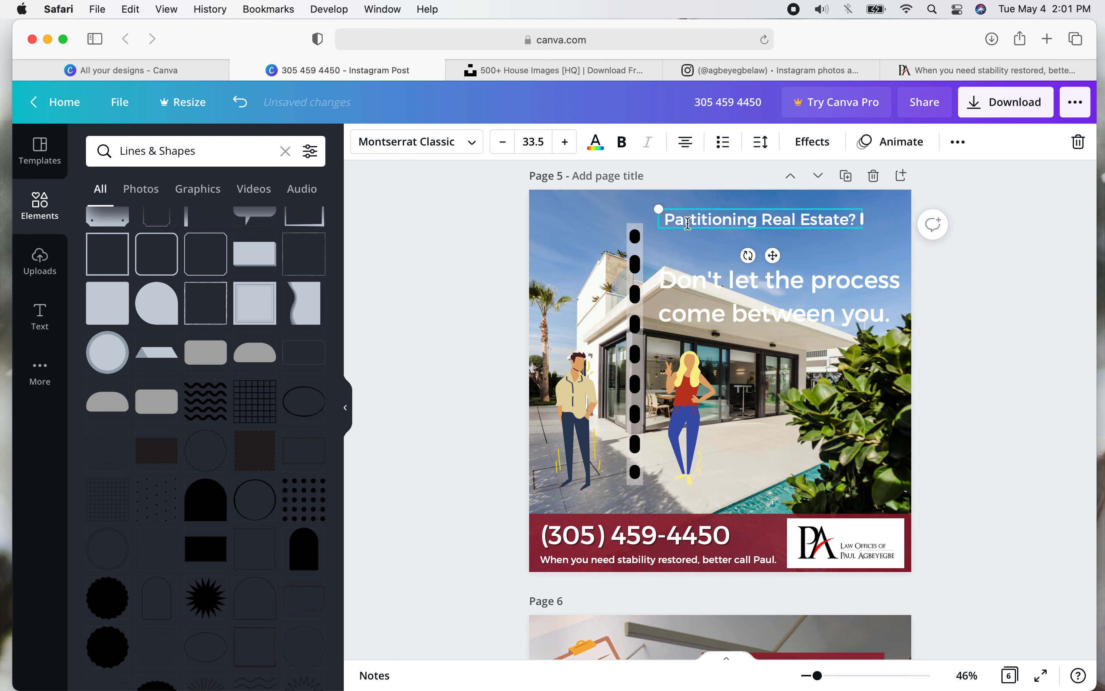
left_click(532, 142)
left_click(560, 141)
type("58")
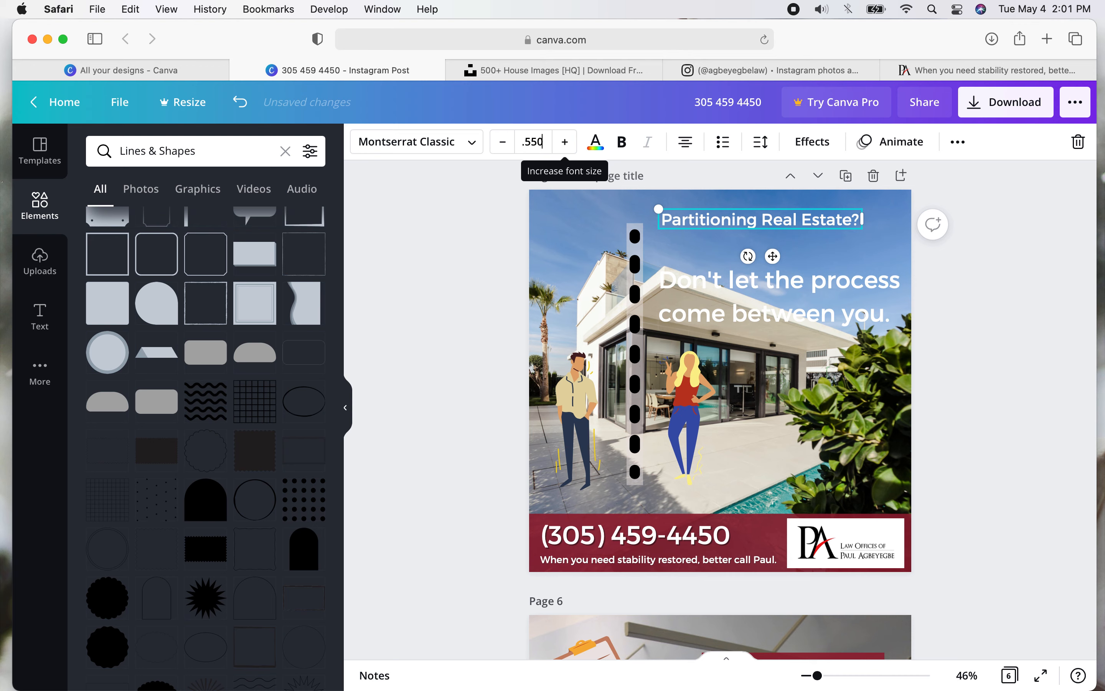
key("BackSpace")
key("BackSpace")
key("BackSpace")
key("BackSpace")
type("50")
key("Return")
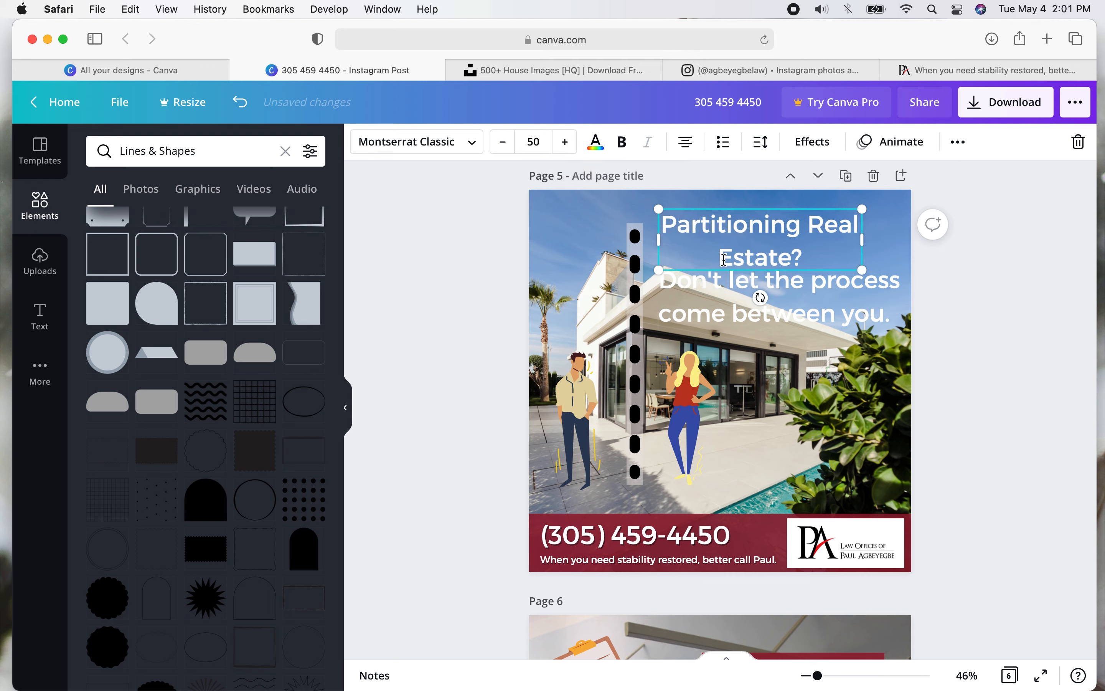
left_click_drag(862, 239, 961, 236)
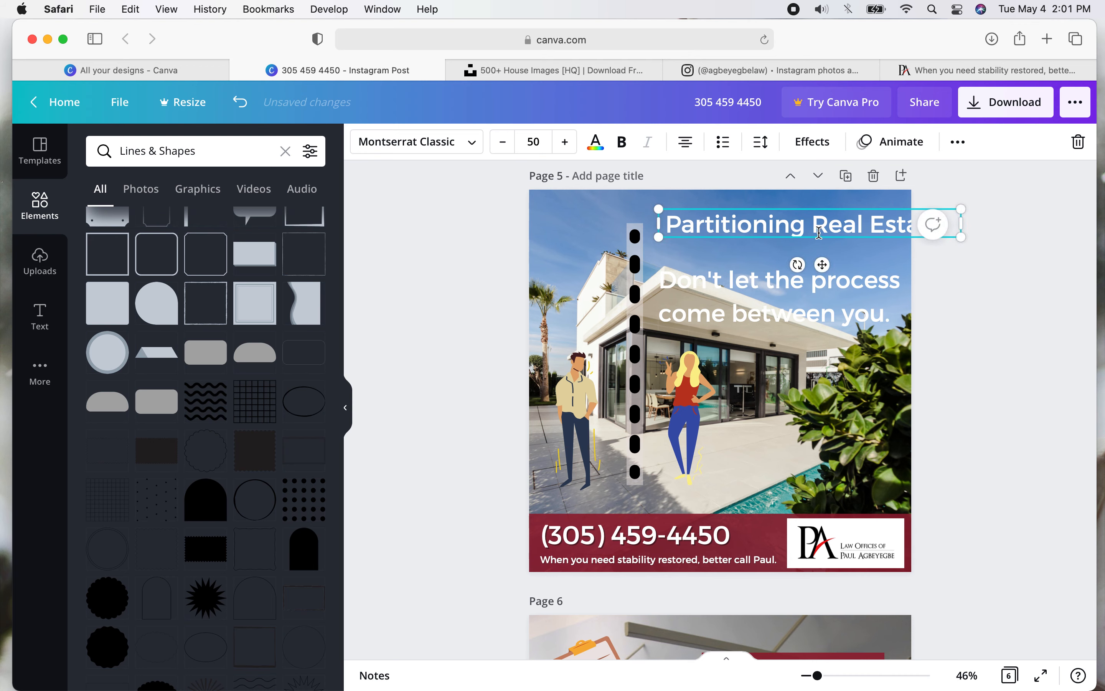
left_click_drag(771, 228, 718, 222)
Move the dashed line and its translucent strip down until they meet the red banner.
left_click_drag(634, 302, 634, 328)
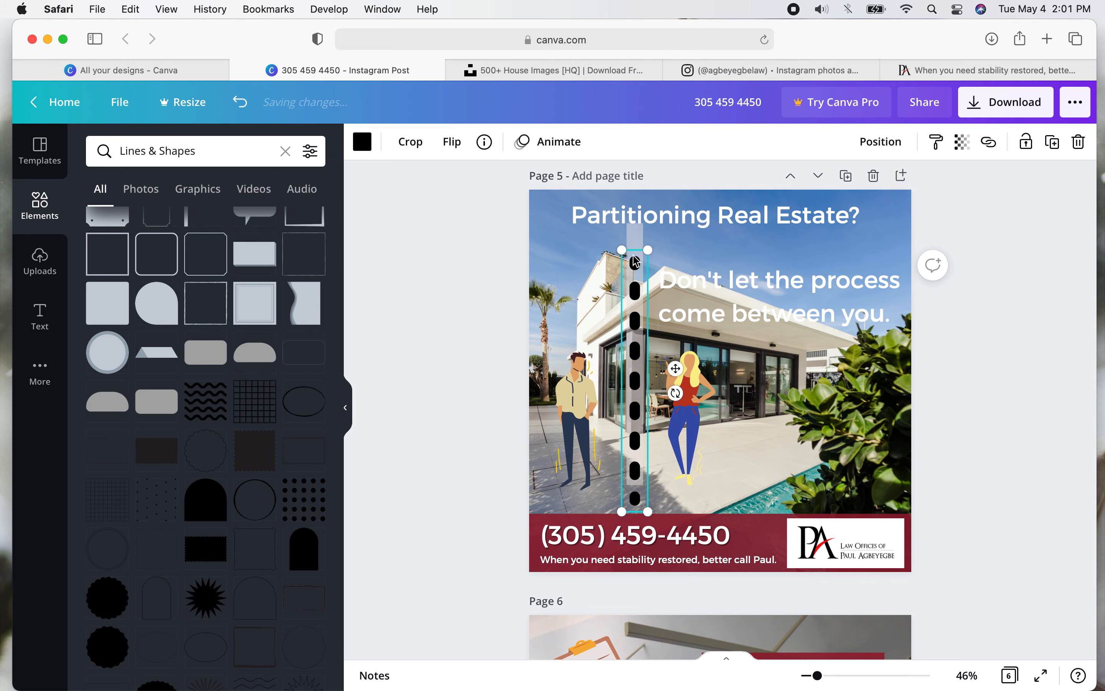
left_click(636, 219)
left_click(635, 262)
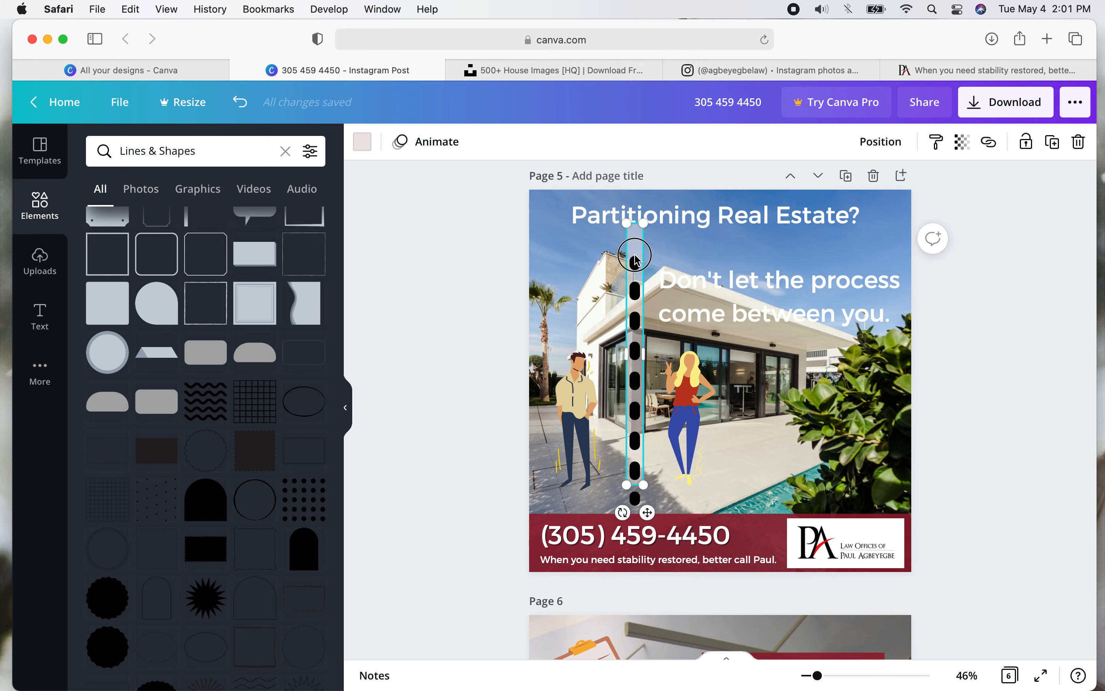
left_click_drag(635, 264, 635, 278)
left_click(488, 237)
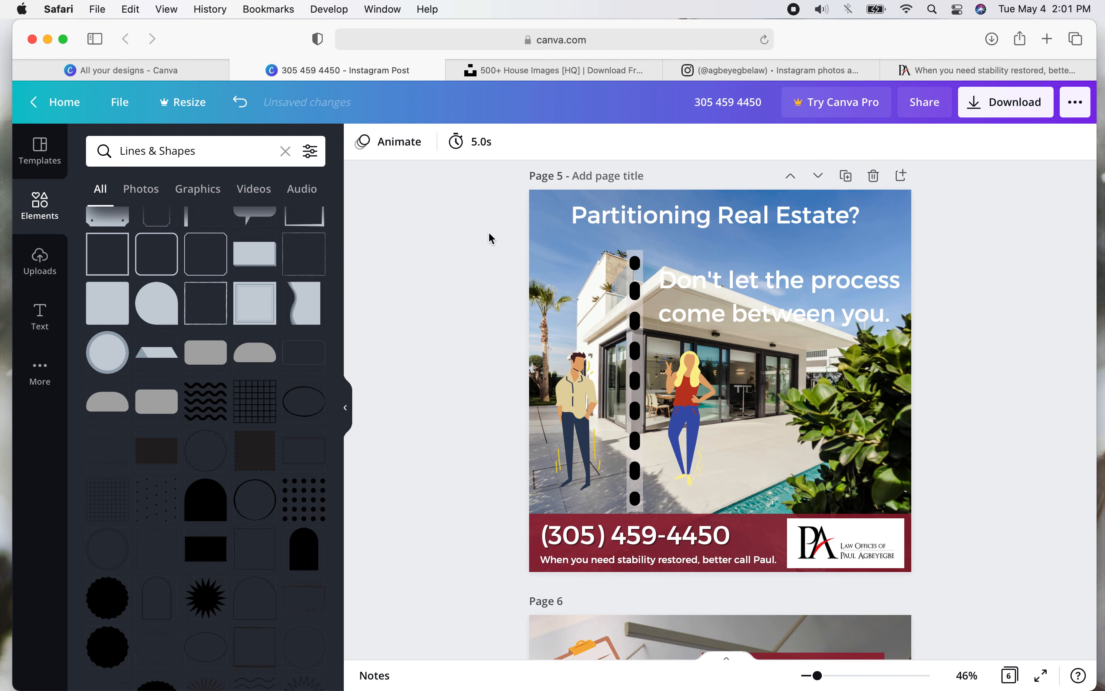
Right-align the tagline and shrink it to font size 32.3 just beneath the heading's right end.
left_click_drag(713, 299, 704, 275)
left_click(684, 149)
left_click(684, 148)
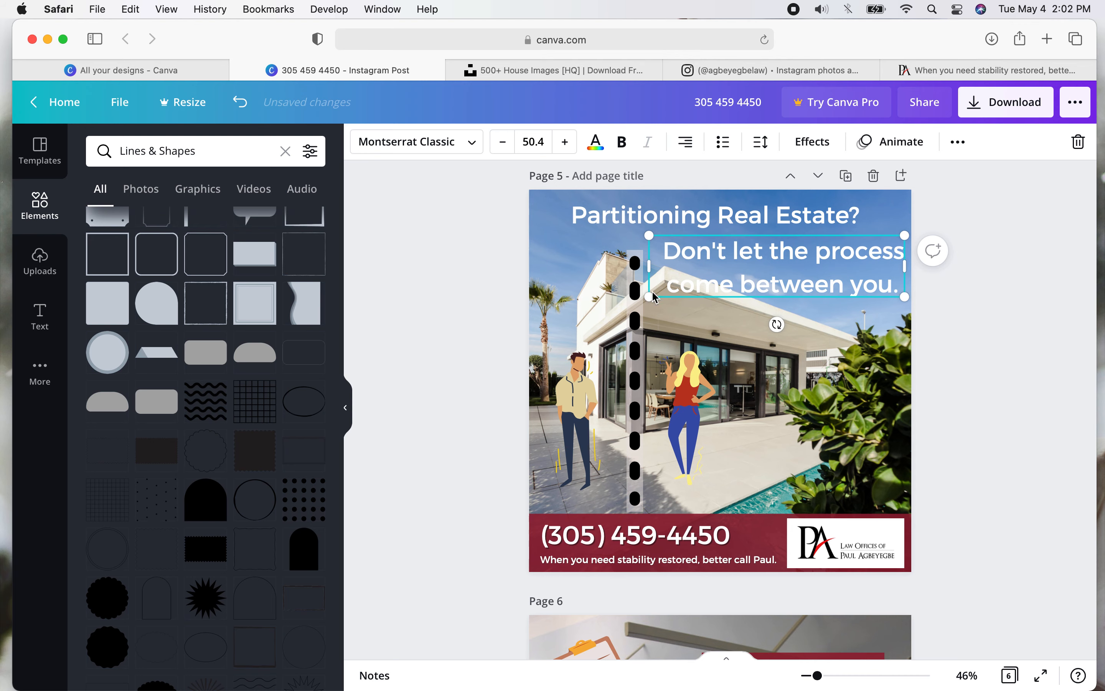
left_click_drag(649, 297, 763, 273)
left_click(838, 264)
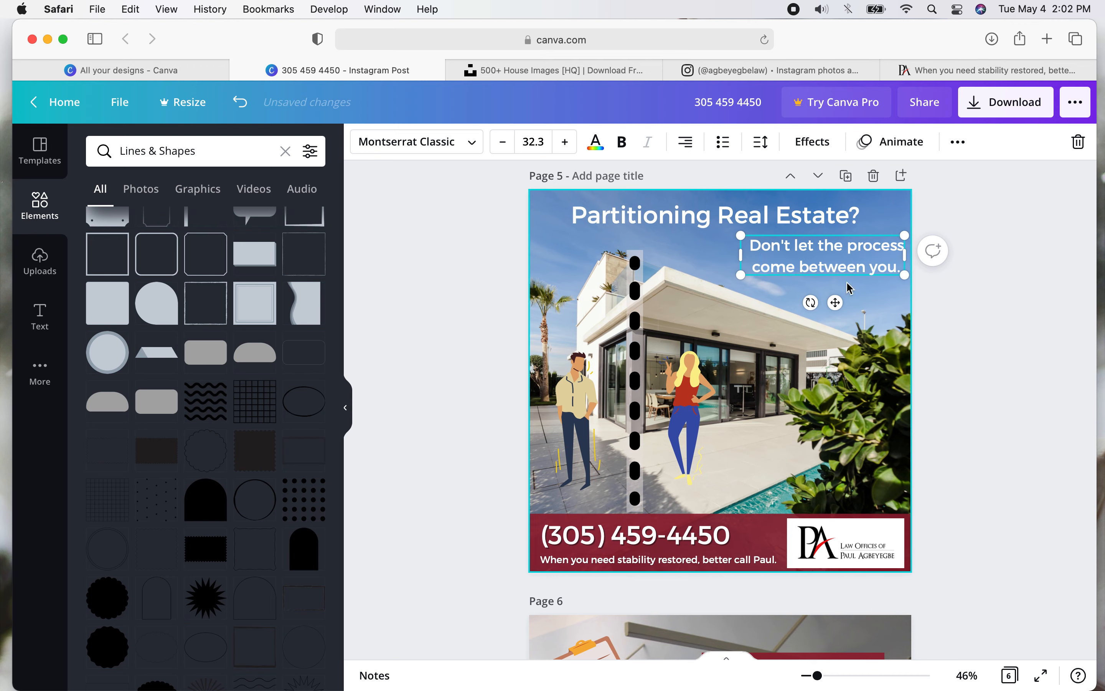
Move the tagline left and slightly down, away from the page's right edge and clear of the heading.
left_click(784, 375)
left_click_drag(778, 249, 738, 249)
left_click_drag(738, 250, 746, 261)
left_click(1028, 326)
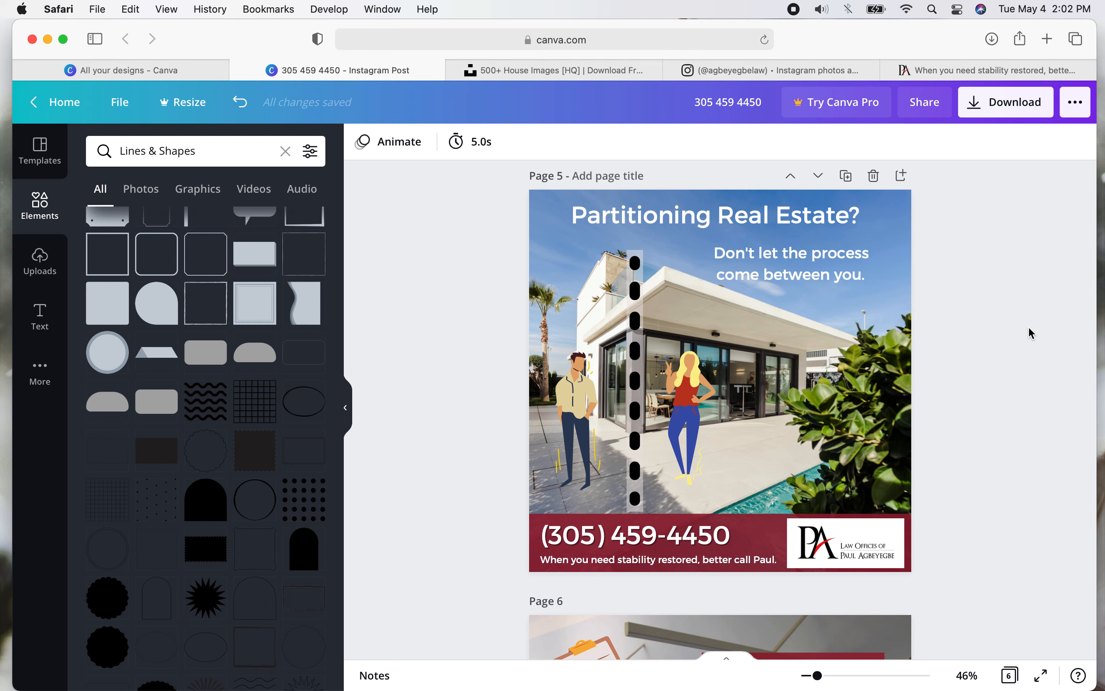
left_click(862, 272)
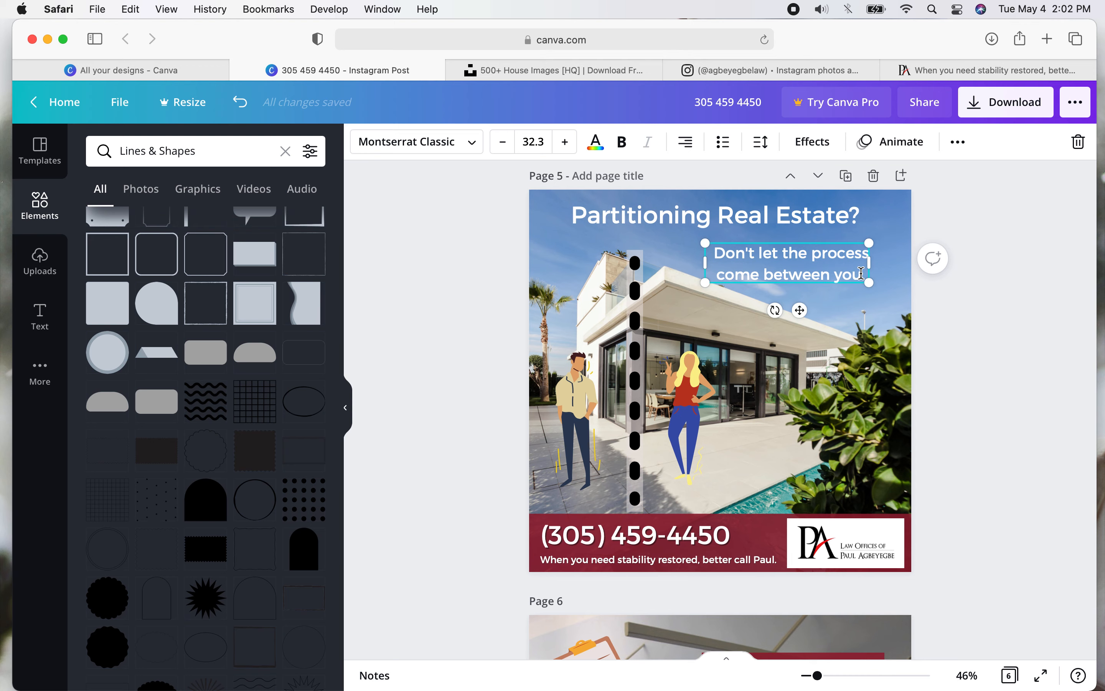
key("super+Up")
type("and")
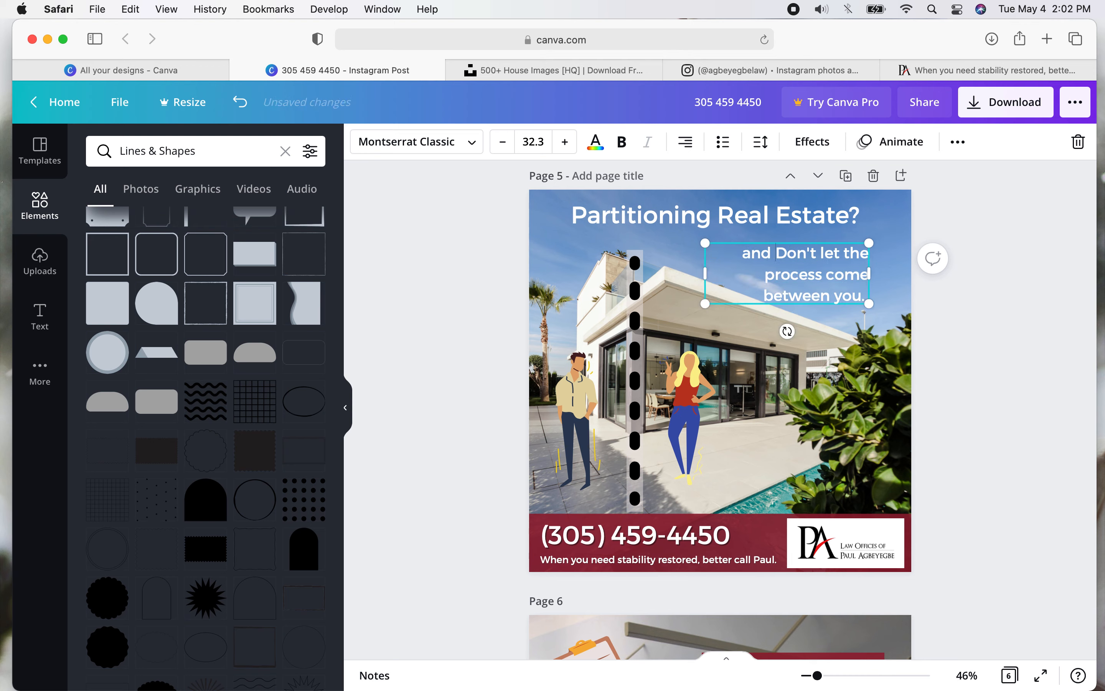
key("BackSpace")
key("BackSpace")
key("BackSpace")
left_click(861, 276)
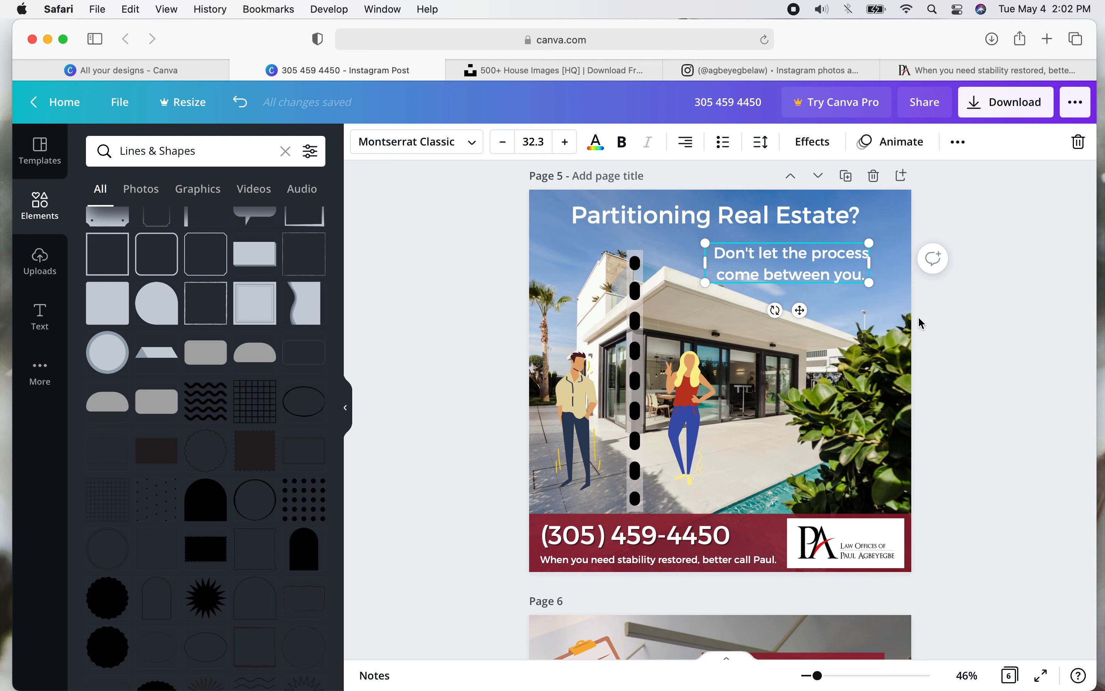
left_click(994, 357)
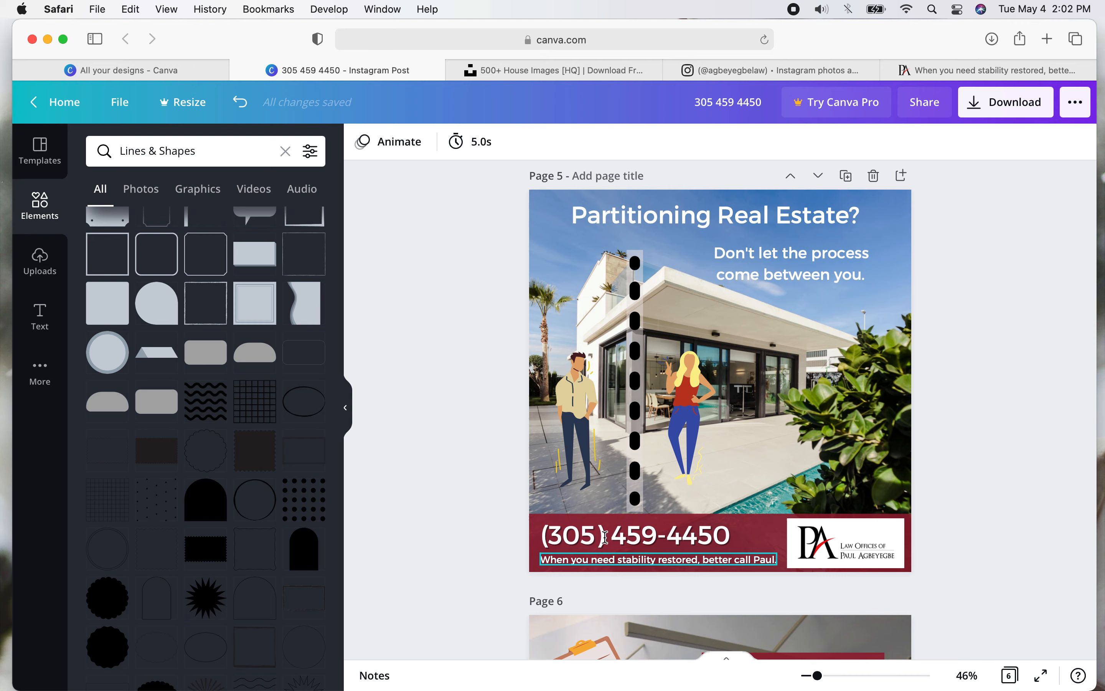
Enlarge the heading to font size 57.7, centred across the page, and align the tagline with its right end.
left_click(566, 215)
left_click_drag(565, 228, 540, 231)
left_click_drag(604, 218, 621, 218)
left_click_drag(556, 230, 604, 217)
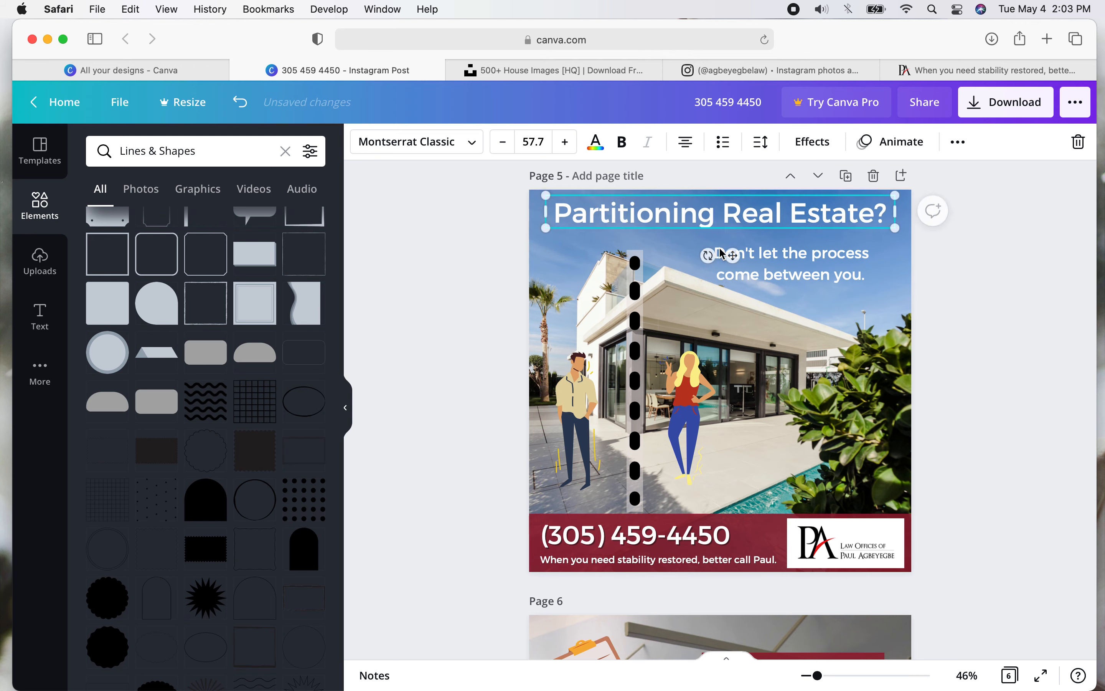
left_click_drag(804, 266, 816, 269)
left_click(1027, 374)
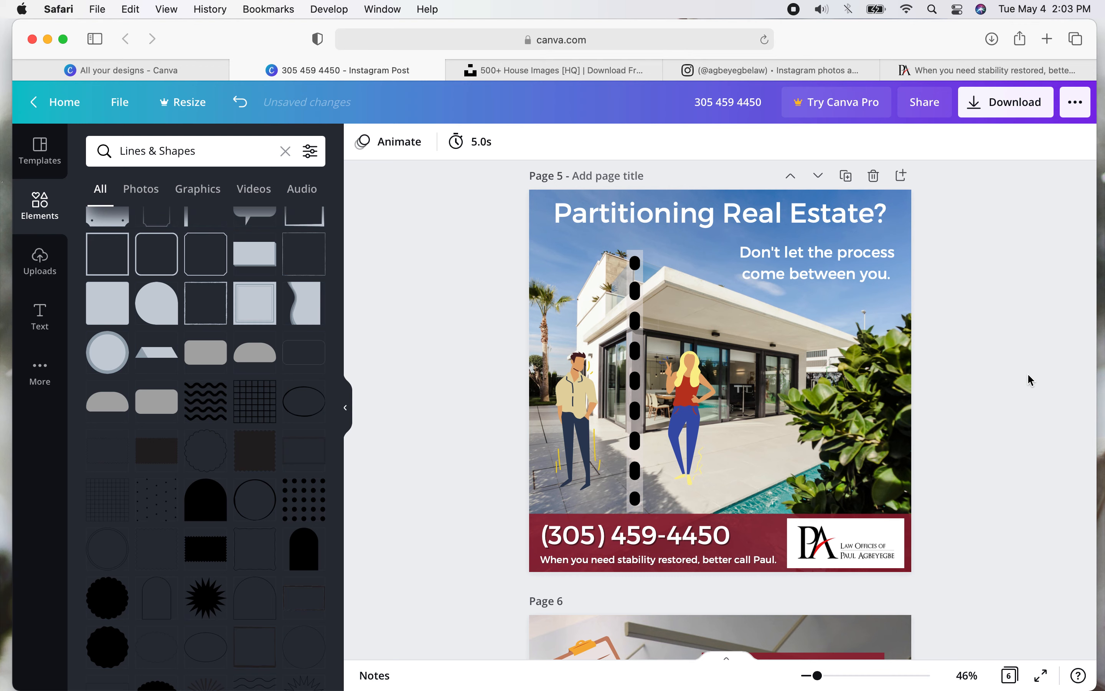
Shift the dashed line and its backing strip left, midway between the couple, with the strip's transparency set to 75.
left_click_drag(644, 343, 622, 348)
left_click(640, 347)
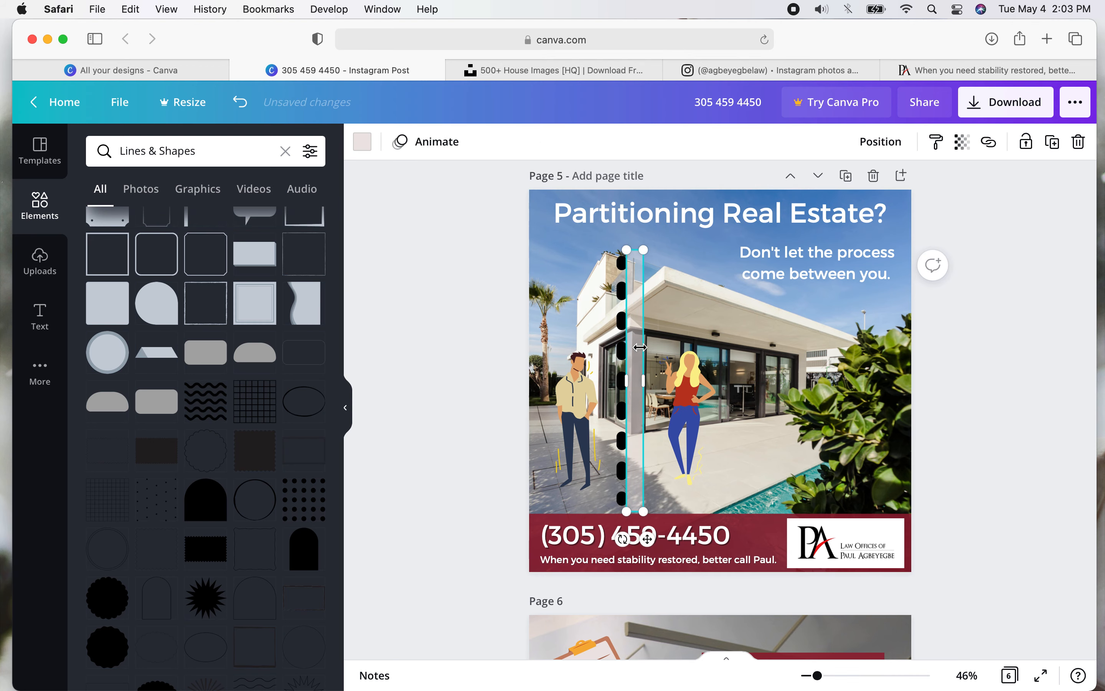
left_click(961, 141)
left_click_drag(865, 187, 887, 192)
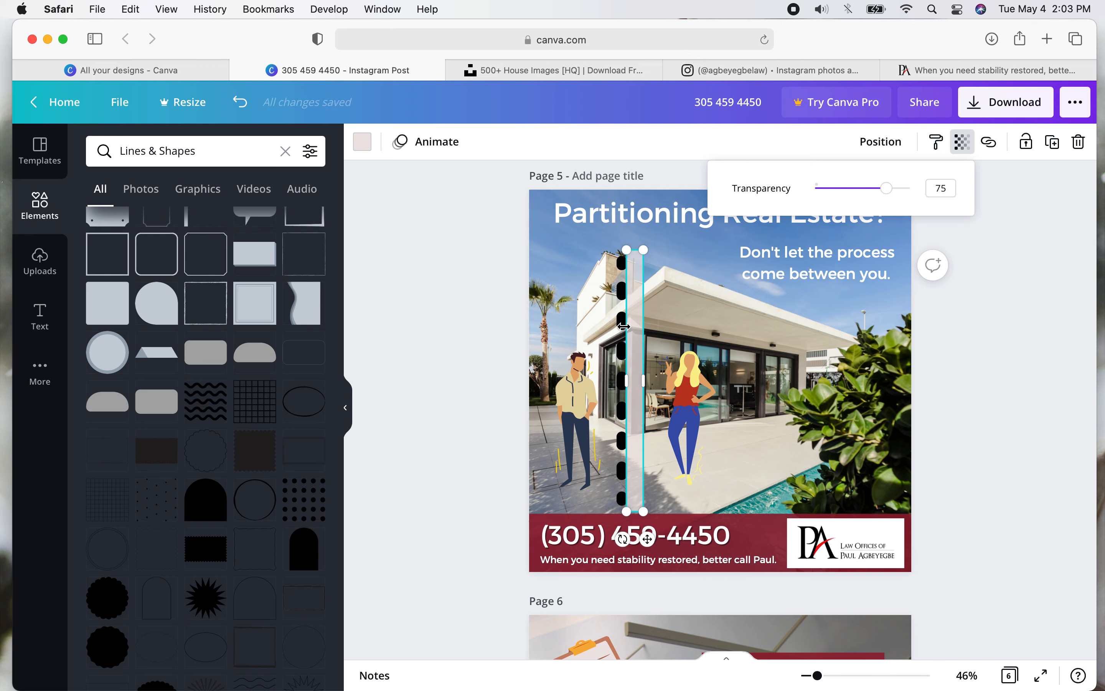
left_click_drag(637, 338, 623, 338)
left_click(434, 300)
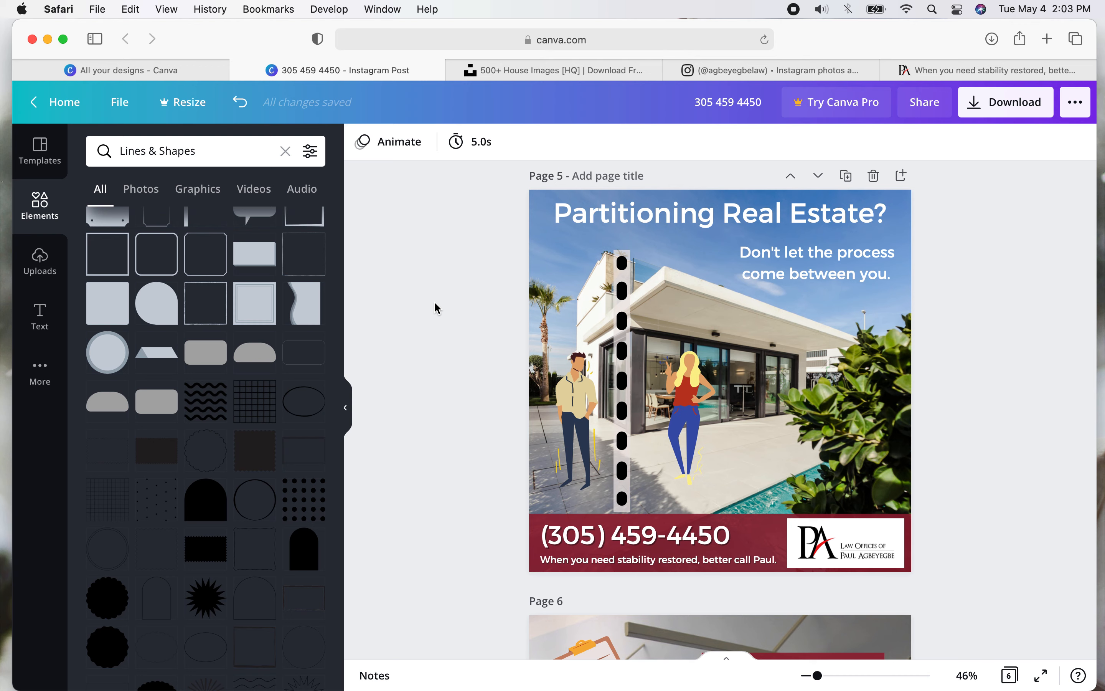
Move the dashed line and its backing strip slightly right and up, centring them in the gap between the man and the woman.
left_click(632, 318)
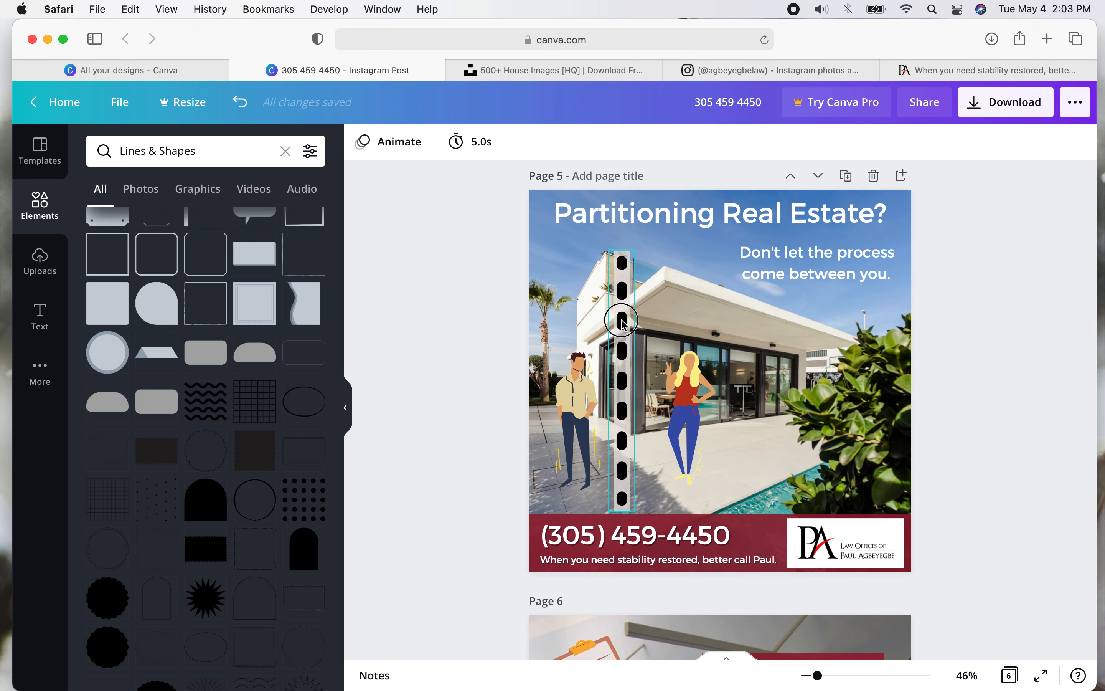
mouse_move(632, 317)
left_mouse_down()
mouse_move(616, 316)
mouse_move(630, 315)
left_mouse_up()
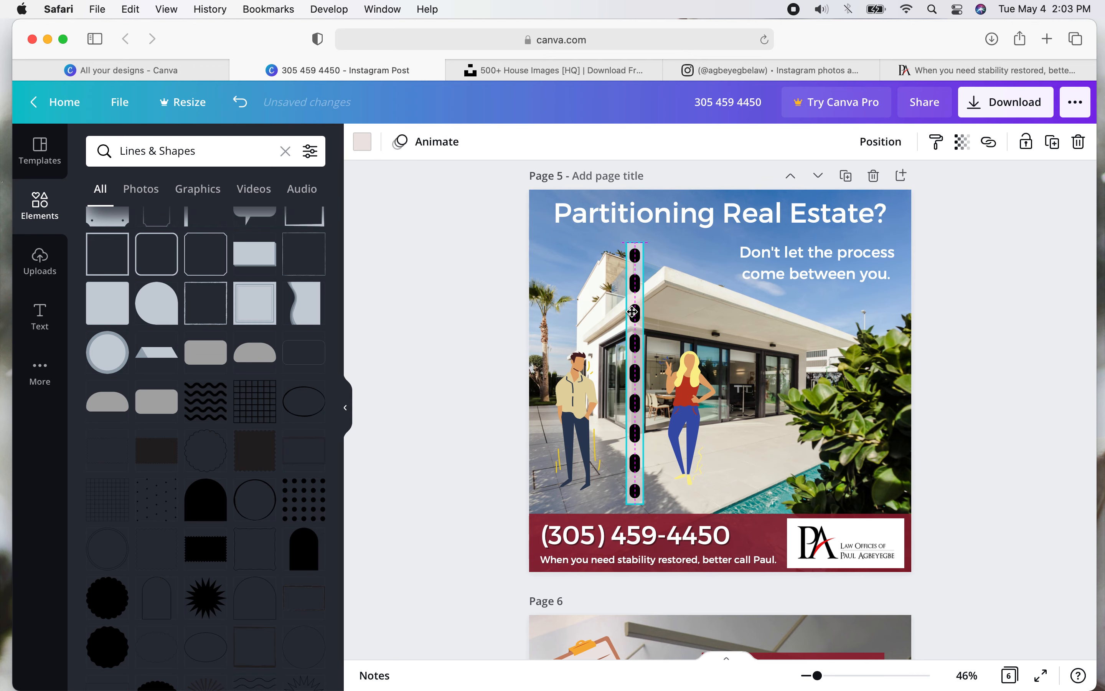
left_click(454, 275)
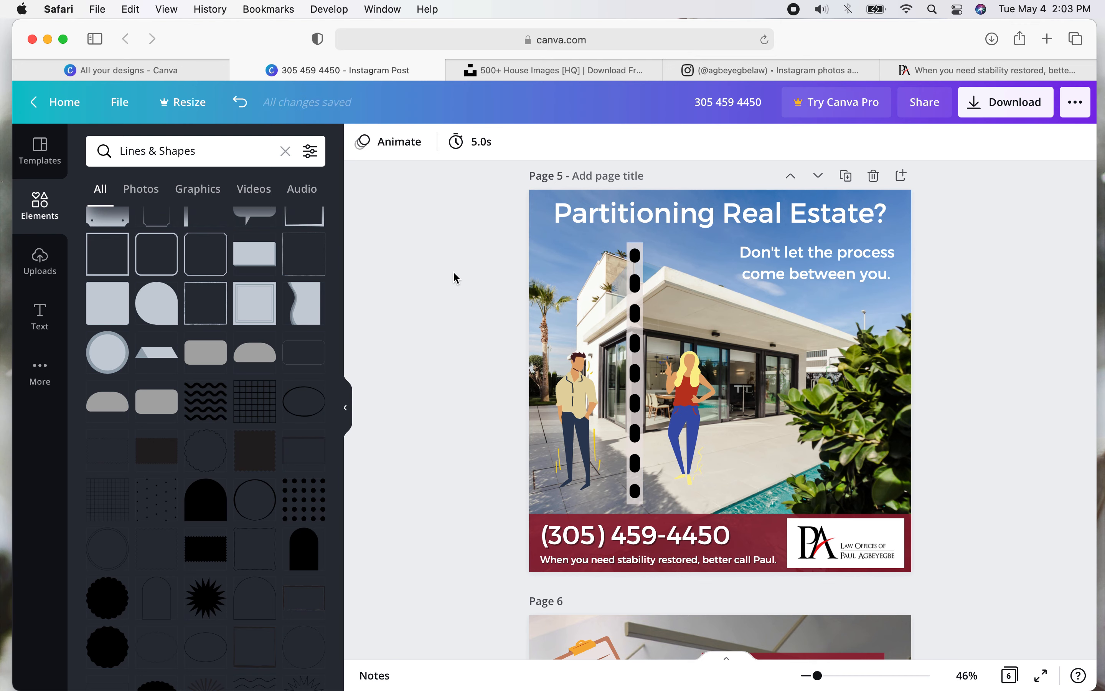
Apply the Shadow effect to the "Partitioning Real Estate?" heading and set the shadow colour to black.
left_click(646, 208)
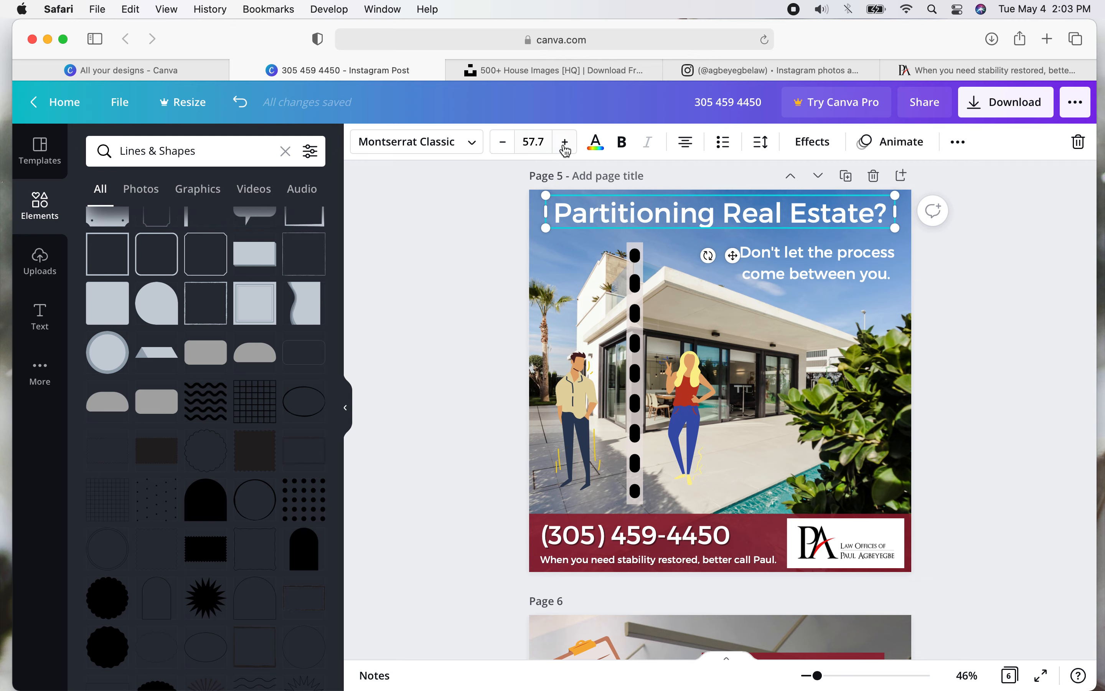
left_click(811, 142)
left_click(201, 255)
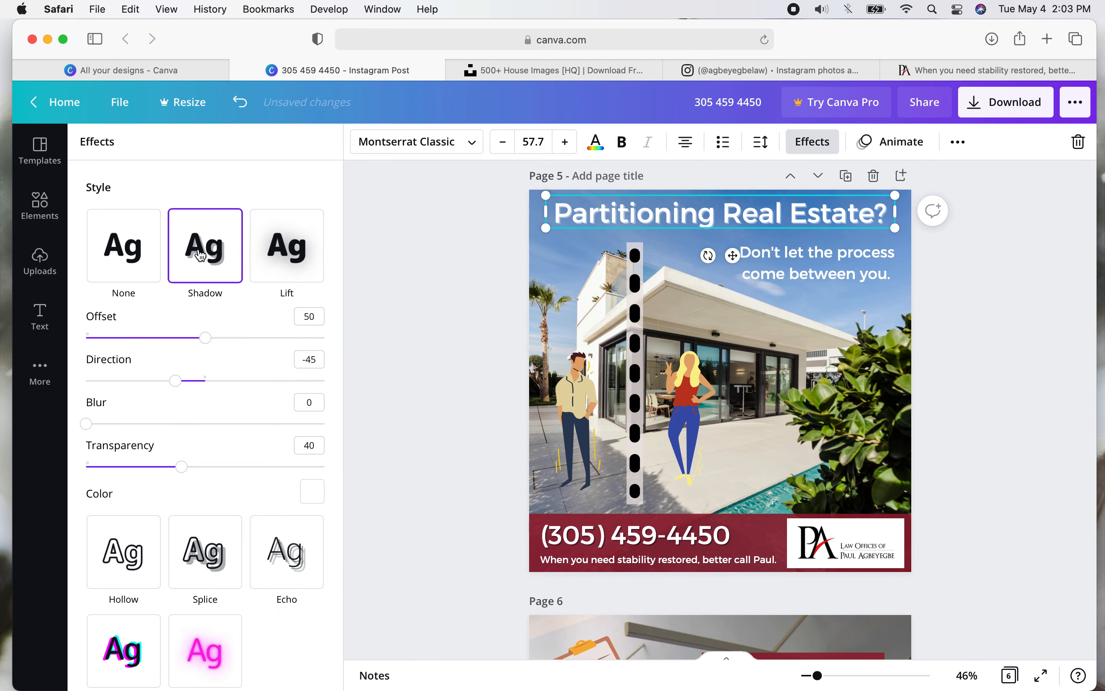
left_click(312, 492)
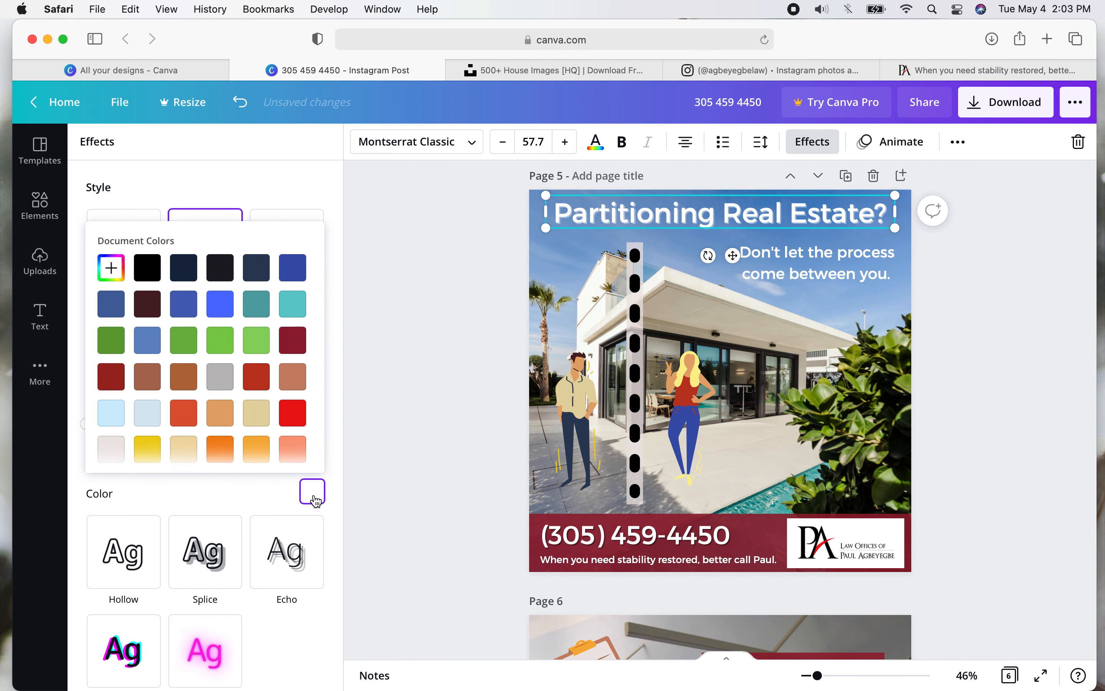
left_click(147, 267)
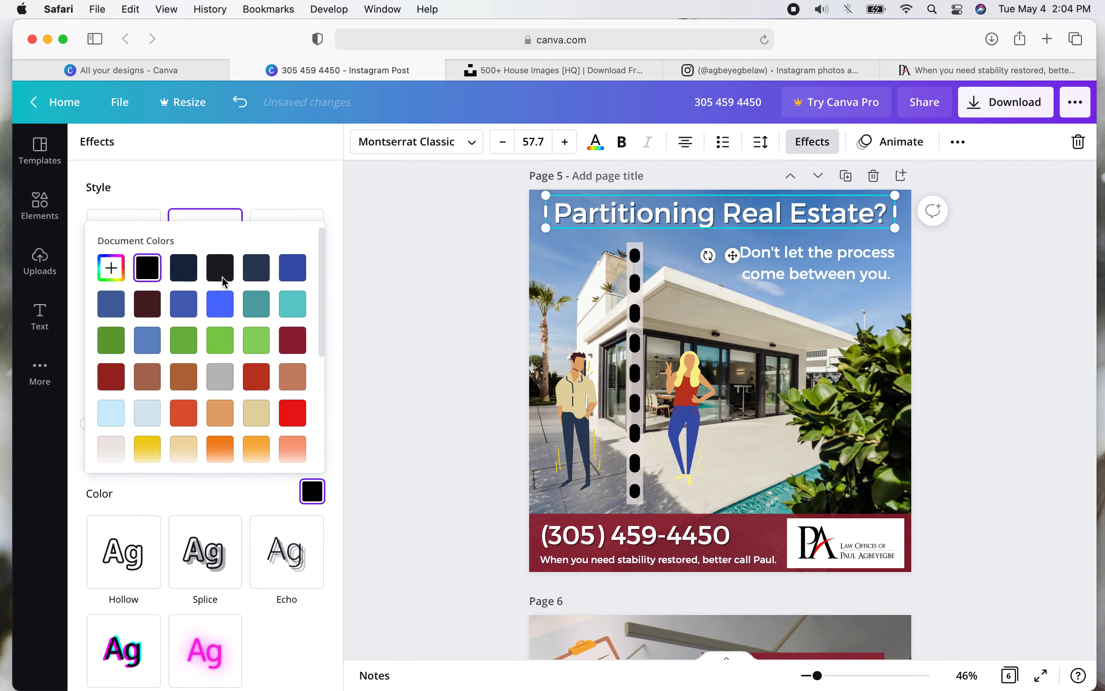
left_click(406, 274)
left_click(405, 274)
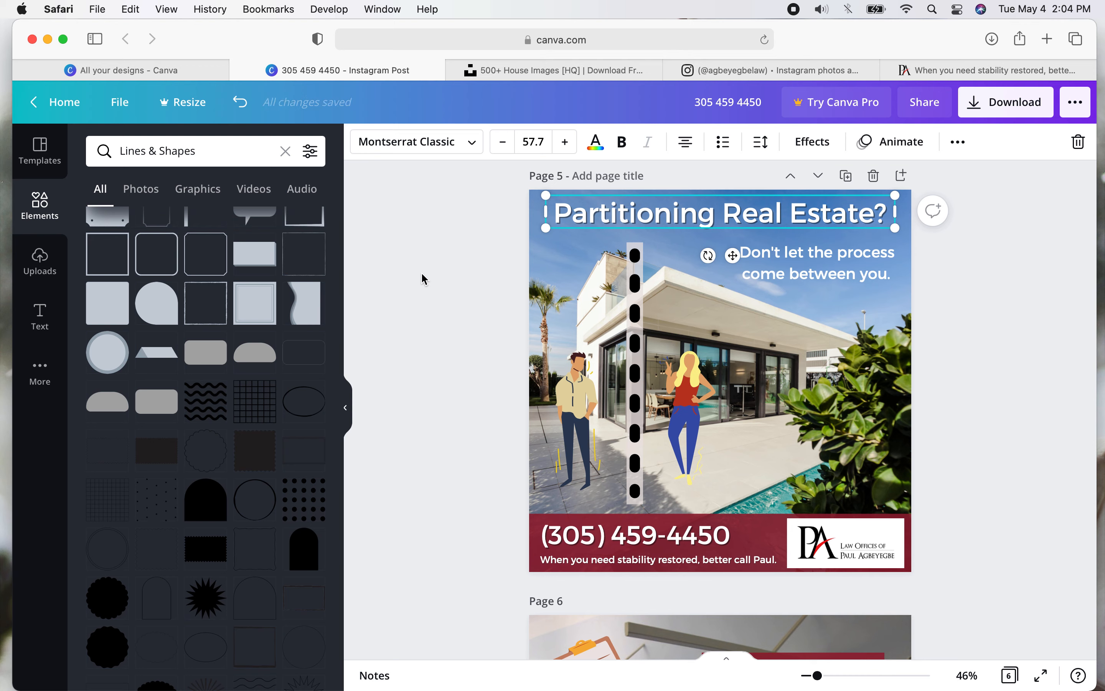
left_click(834, 436)
left_click(844, 448)
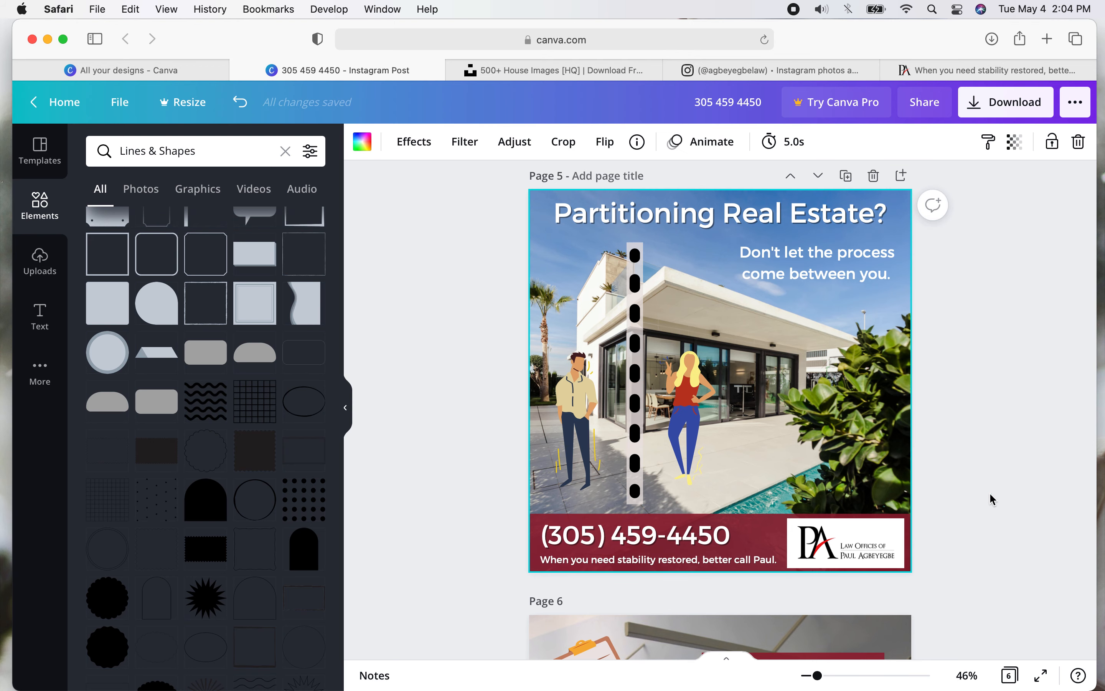
left_click(990, 493)
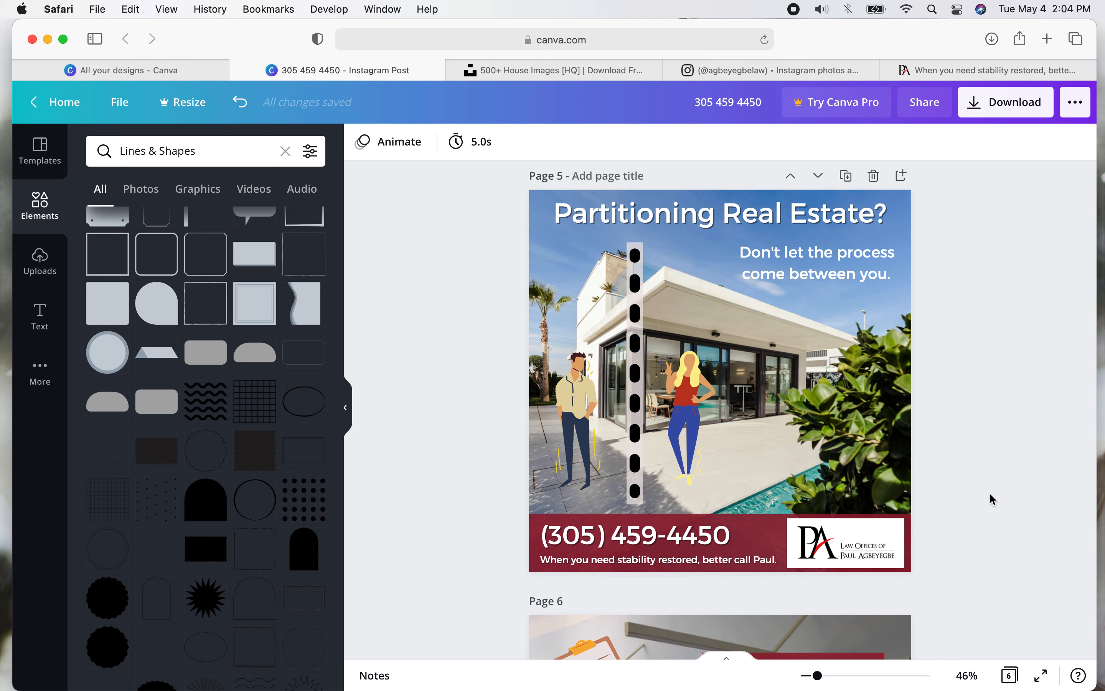
Review the Unsplash house photo results and the top of the law firm's website, and return to the Canva design.
left_click(565, 73)
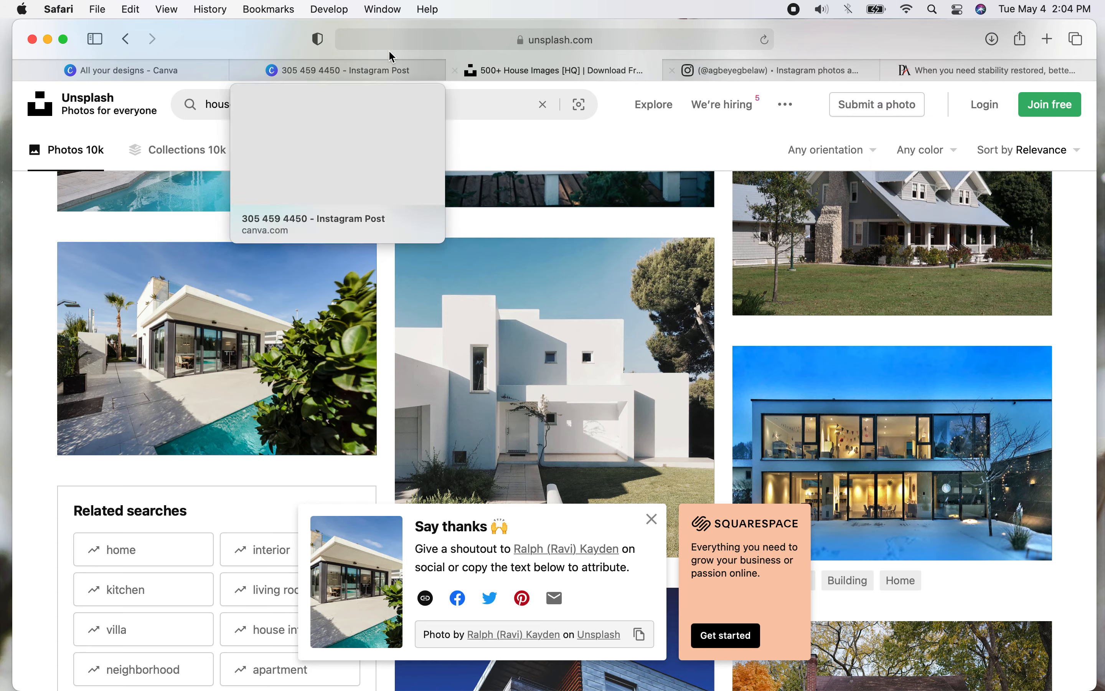
left_click(941, 67)
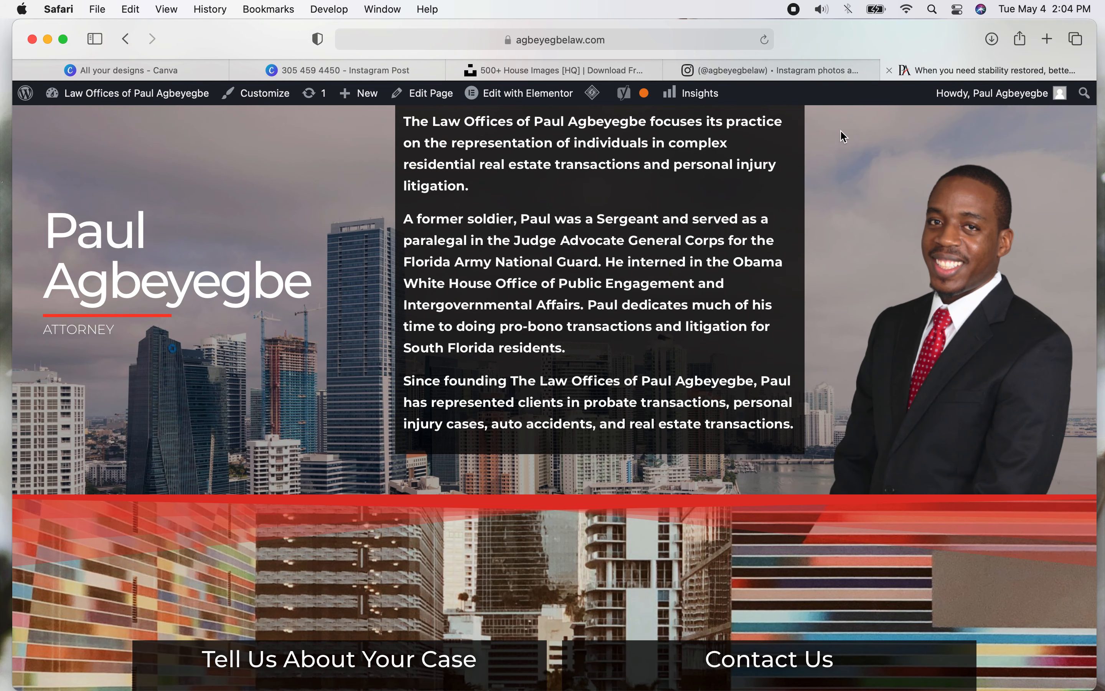
scroll(500, 446, "up", 15)
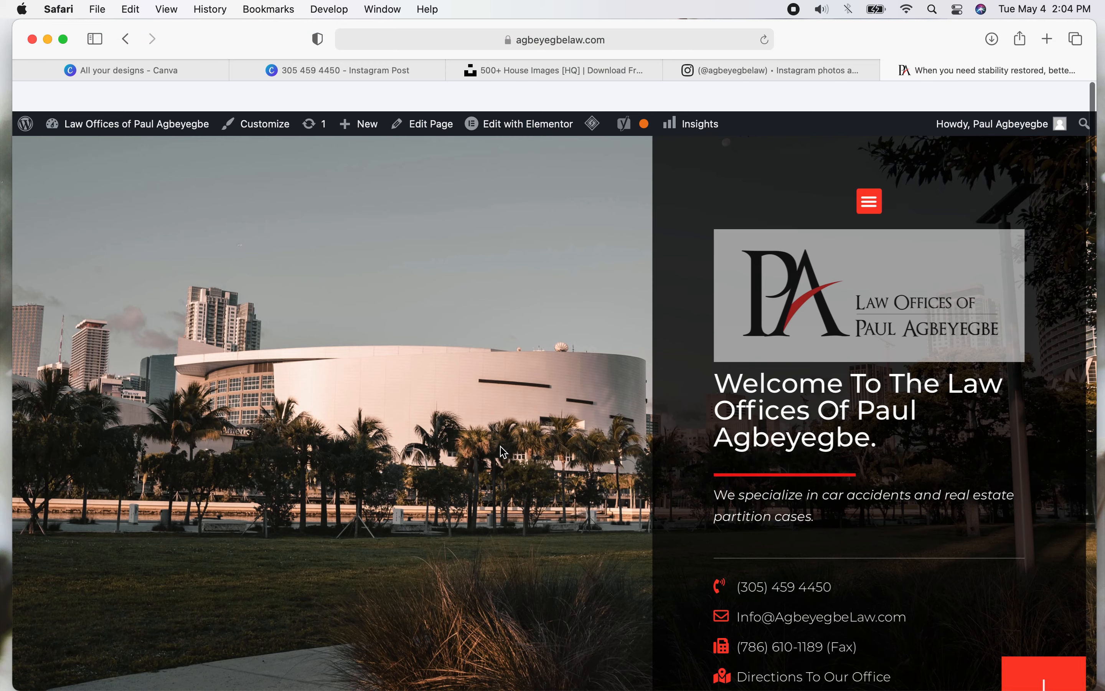
left_click(550, 69)
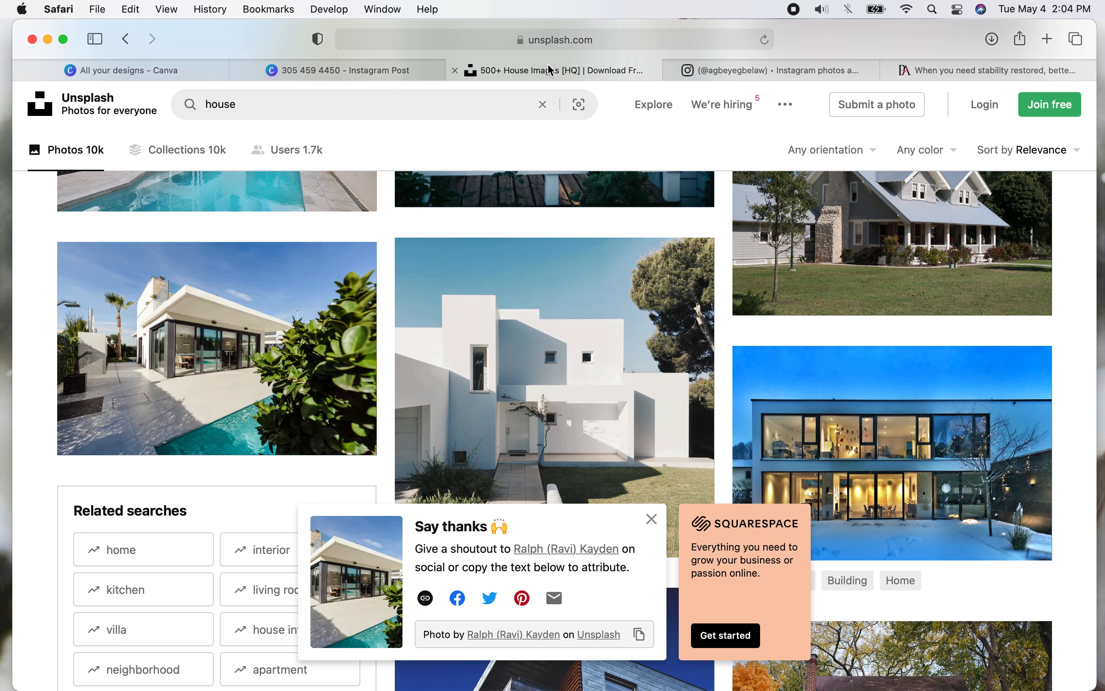
left_click(714, 69)
left_click(571, 66)
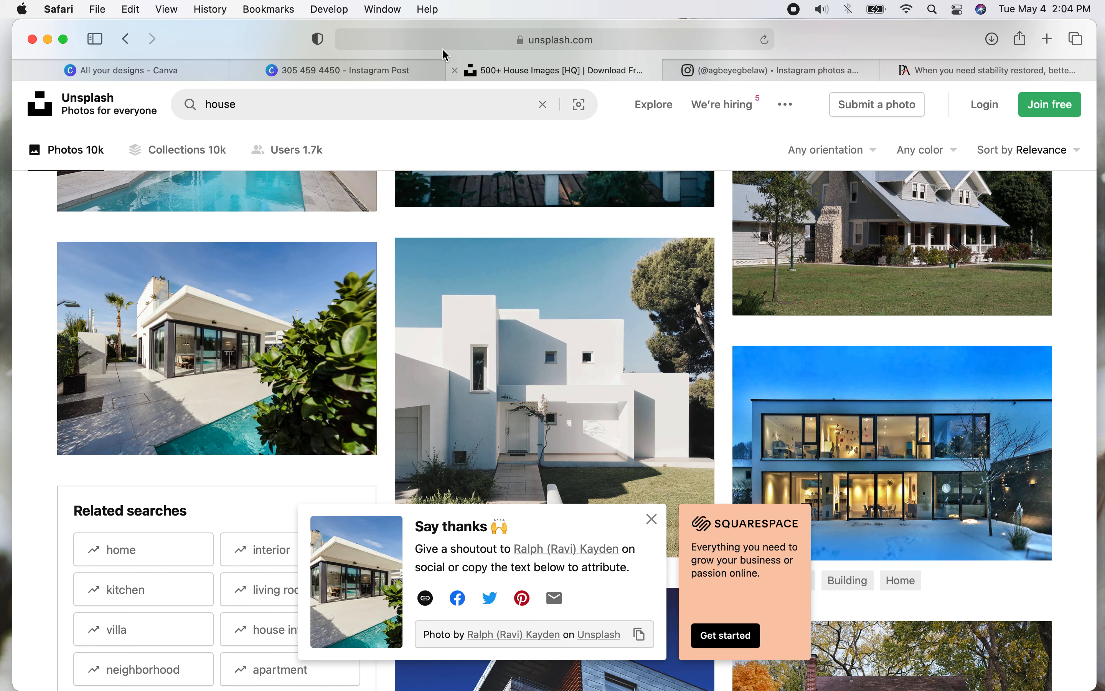
left_click(353, 69)
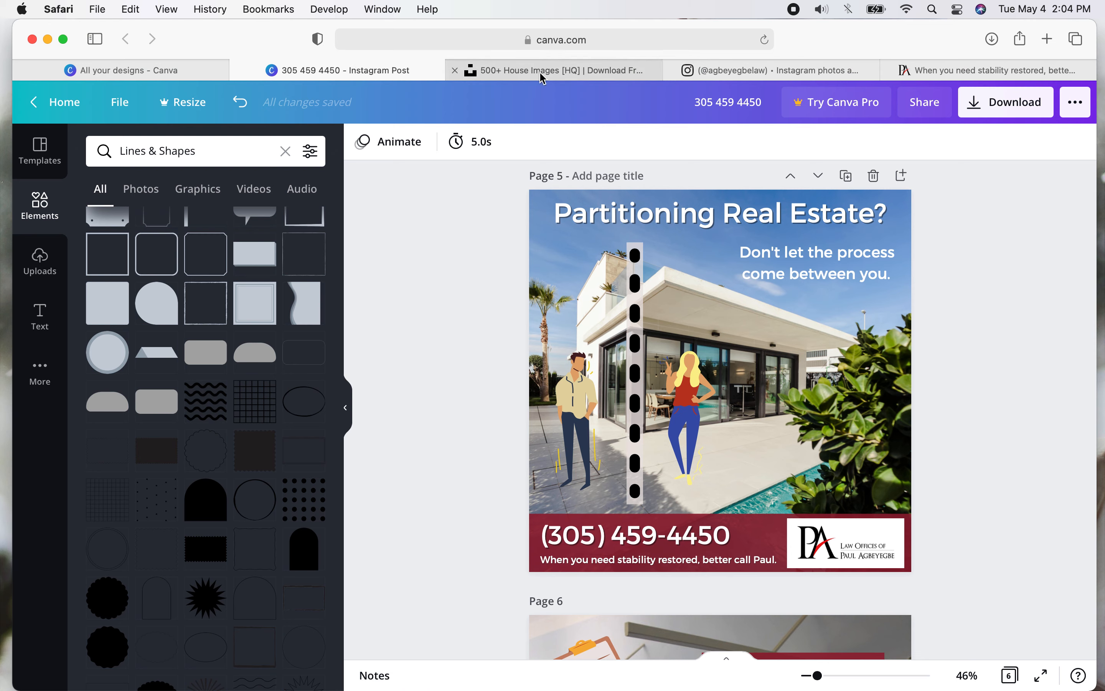
mouse_move(540, 74)
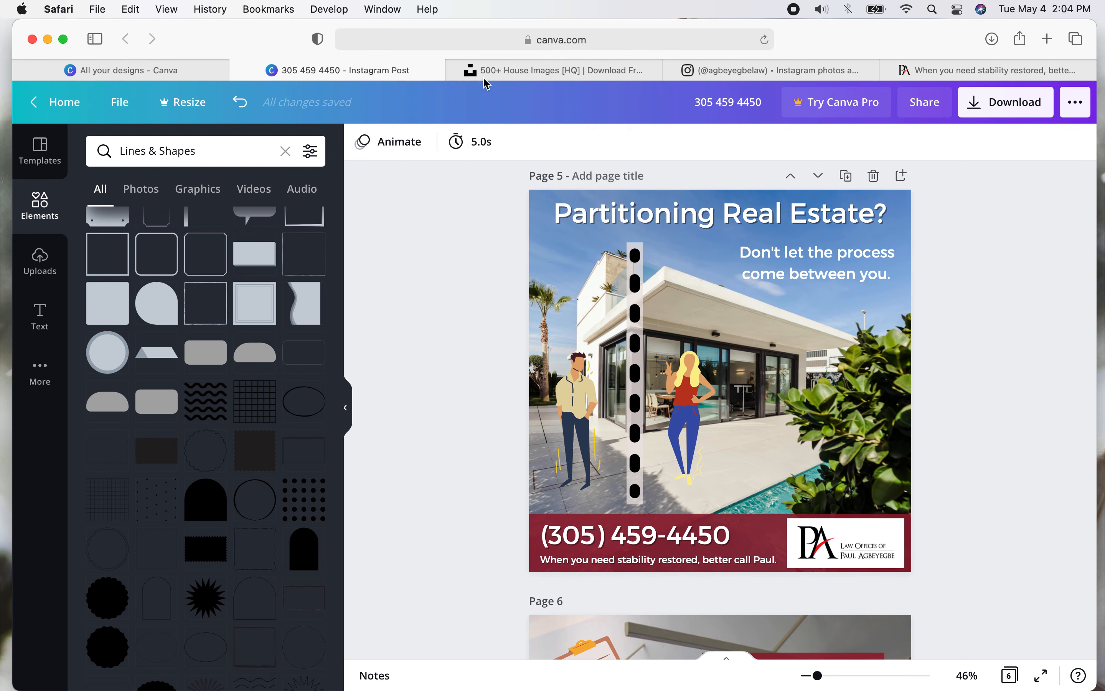